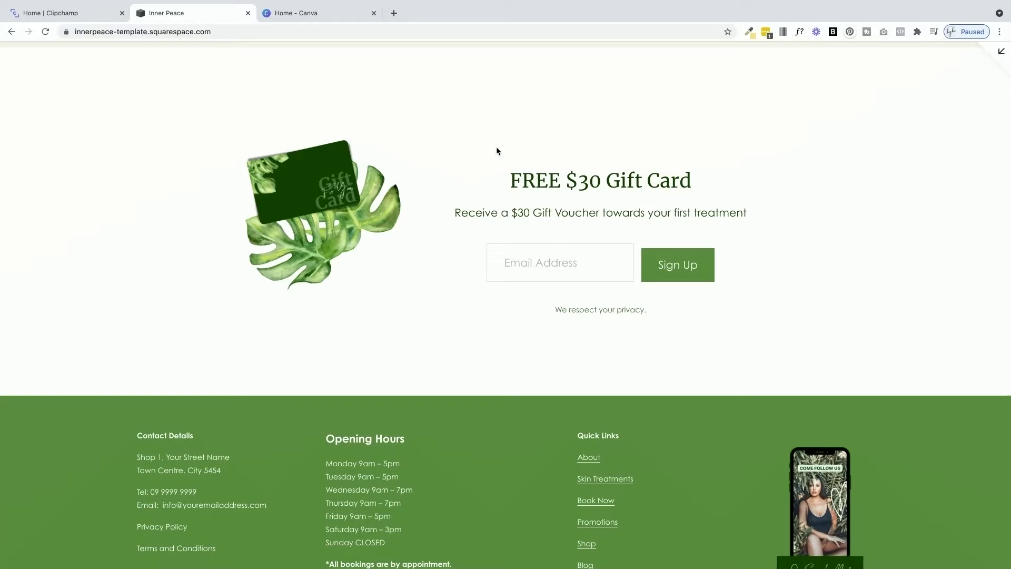
# Scroll the Squarespace shop to view the gift card image, then switch to the Canva home tab.
pyautogui.scroll(-2, 743, 307)
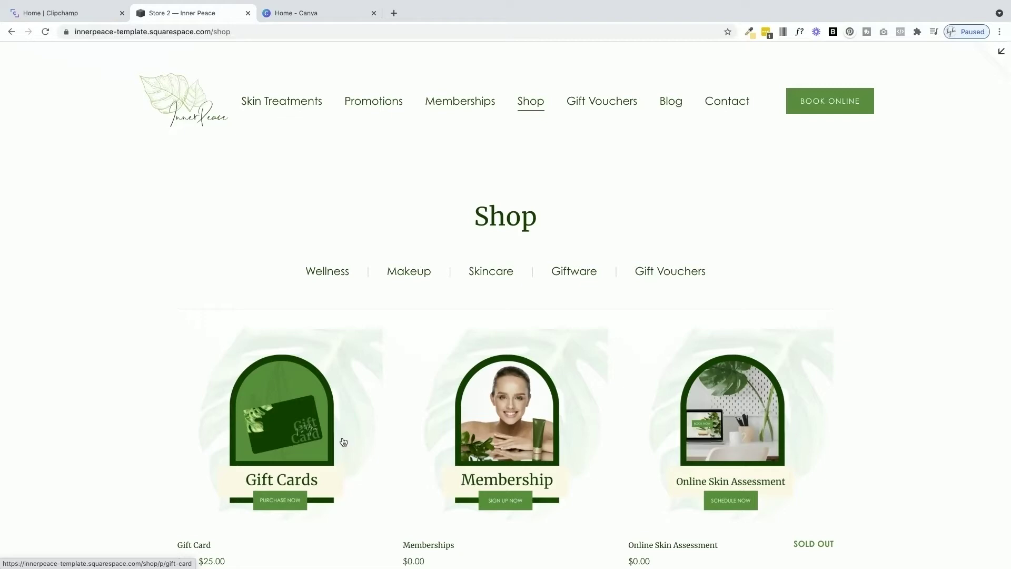
pyautogui.click(315, 14)
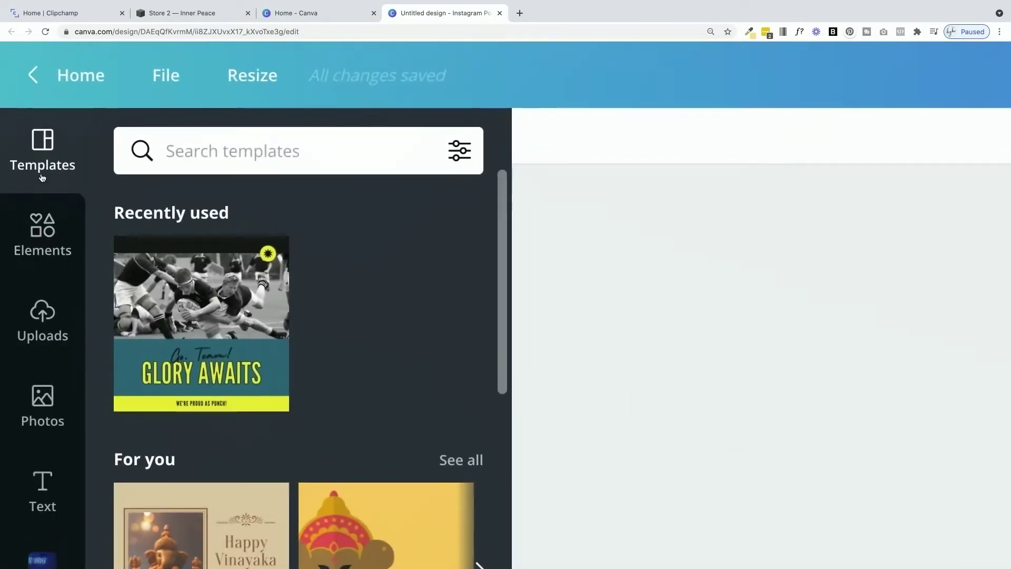
# Open Elements, show all Lines & Shapes, and add the grey rounded square.
pyautogui.click(14, 107)
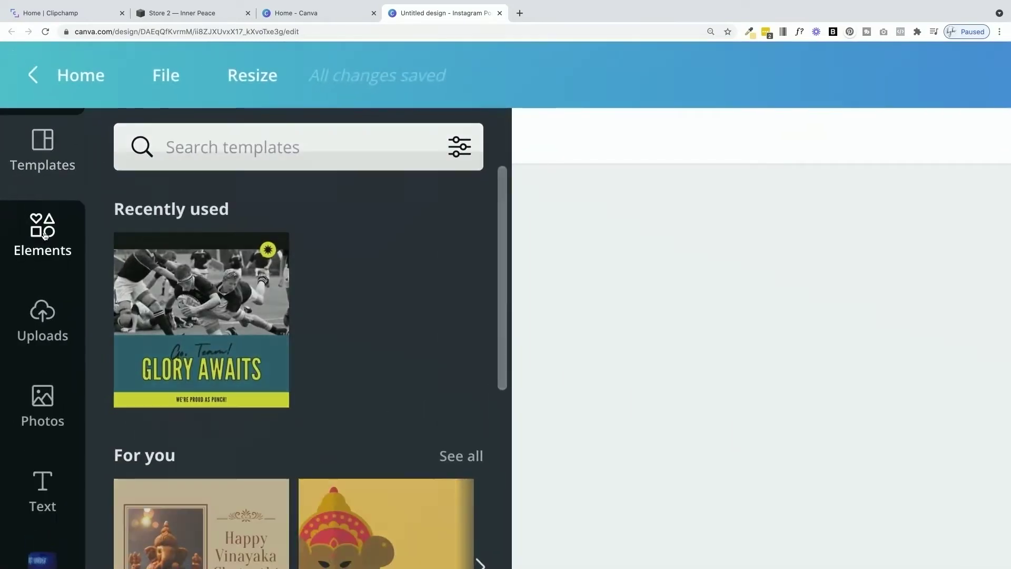
pyautogui.scroll(-3, 198, 342)
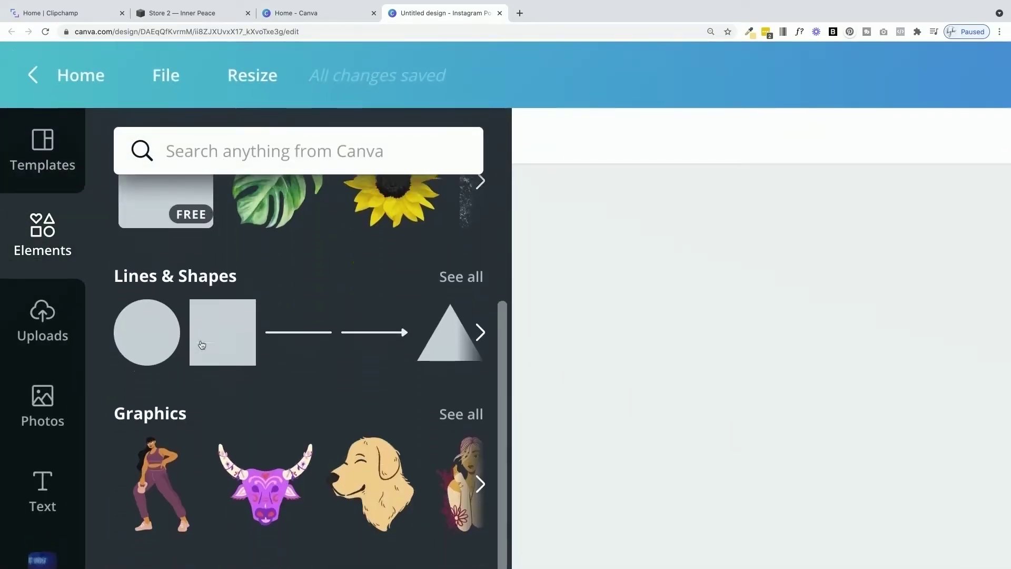
pyautogui.click(471, 266)
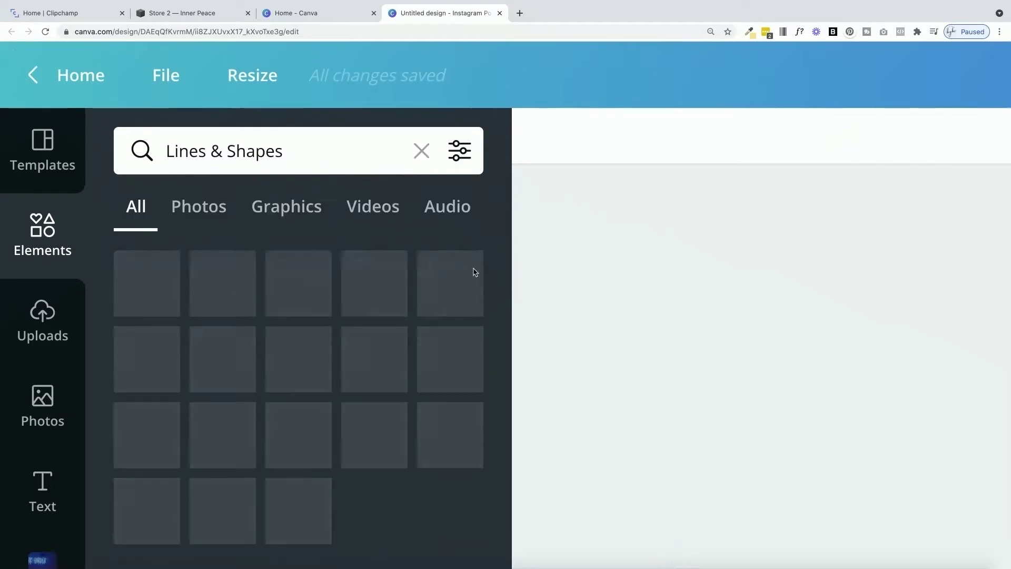
pyautogui.scroll(-5, 350, 394)
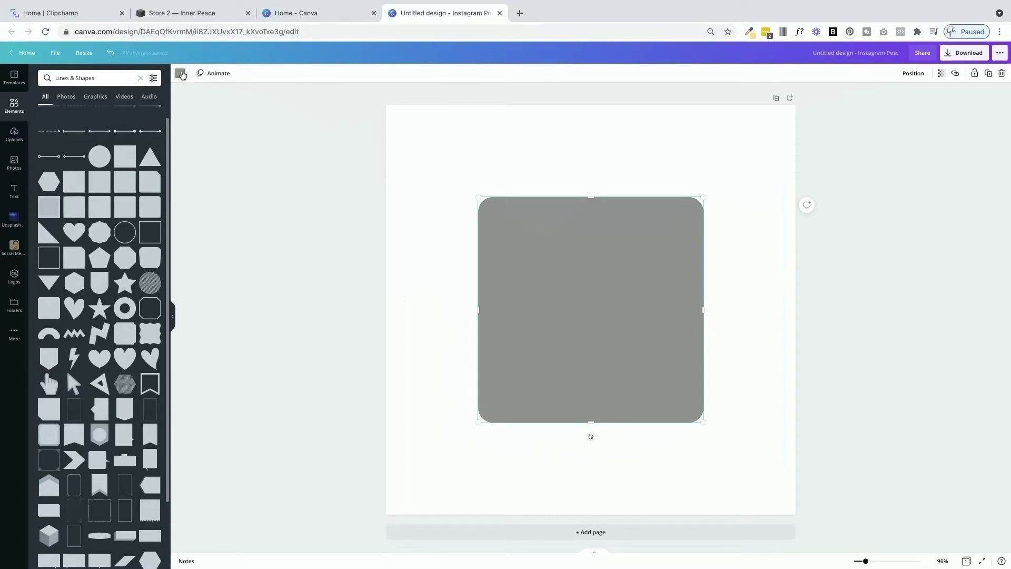
# Colour the square purple and widen it left and right into a rectangle.
pyautogui.click(180, 73)
pyautogui.click(108, 210)
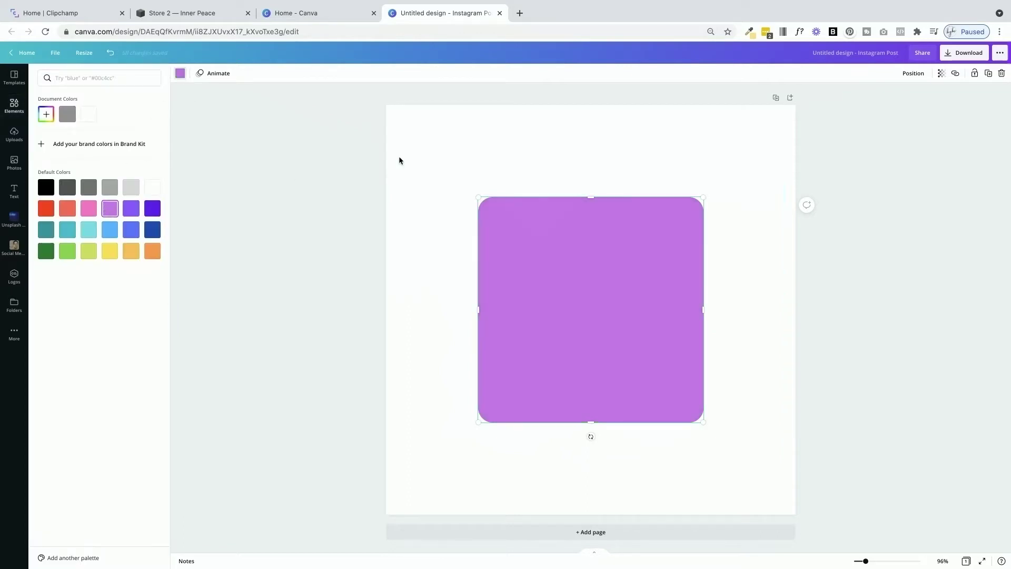
pyautogui.click(478, 147)
pyautogui.moveTo(479, 309); pyautogui.dragTo(429, 306)
pyautogui.moveTo(703, 309); pyautogui.dragTo(756, 310)
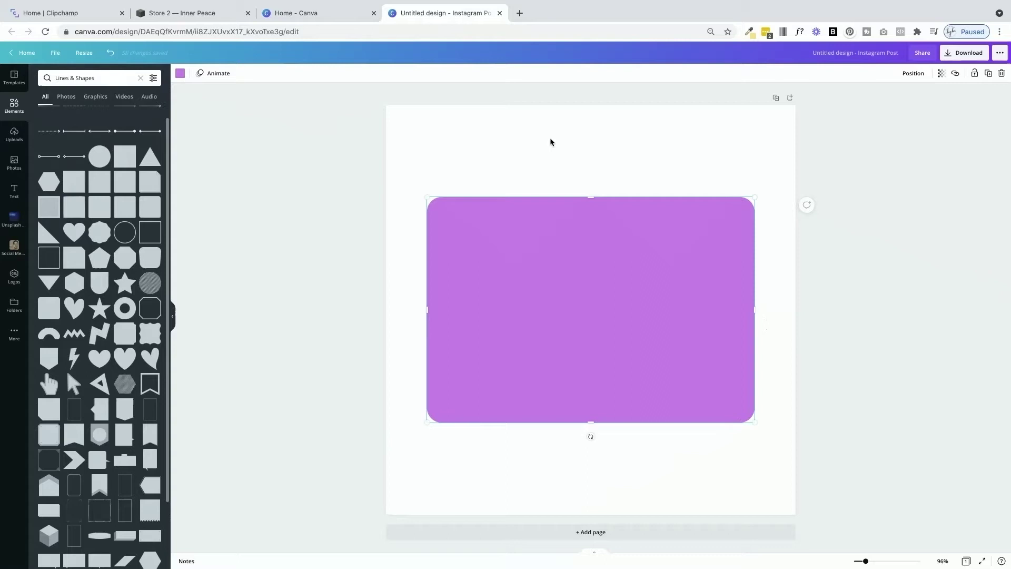
# Compare with the shop's gift card image, then shorten the rectangle to about 864 × 565.
pyautogui.click(199, 14)
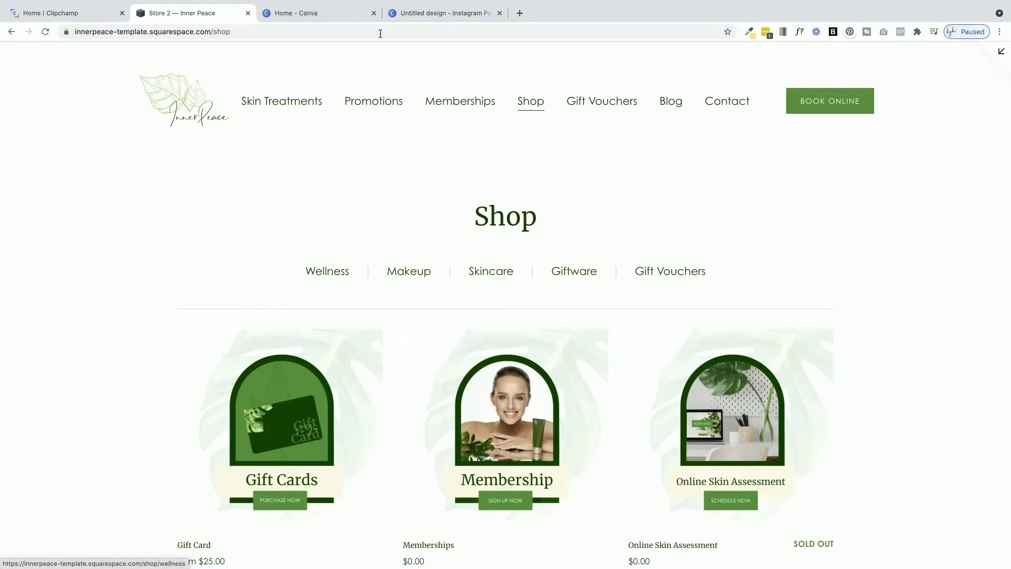
pyautogui.click(448, 13)
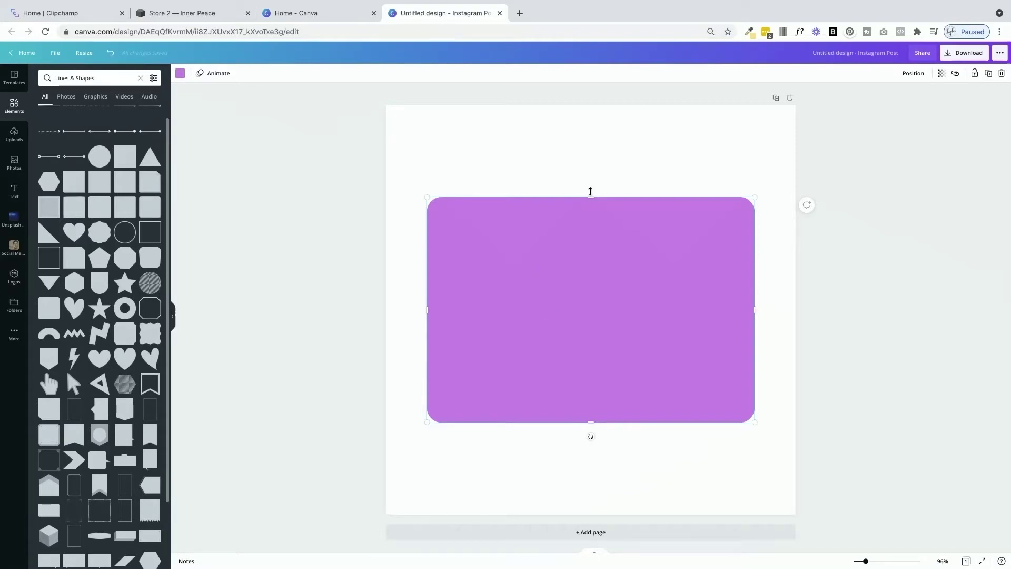
pyautogui.moveTo(592, 196); pyautogui.dragTo(592, 209)
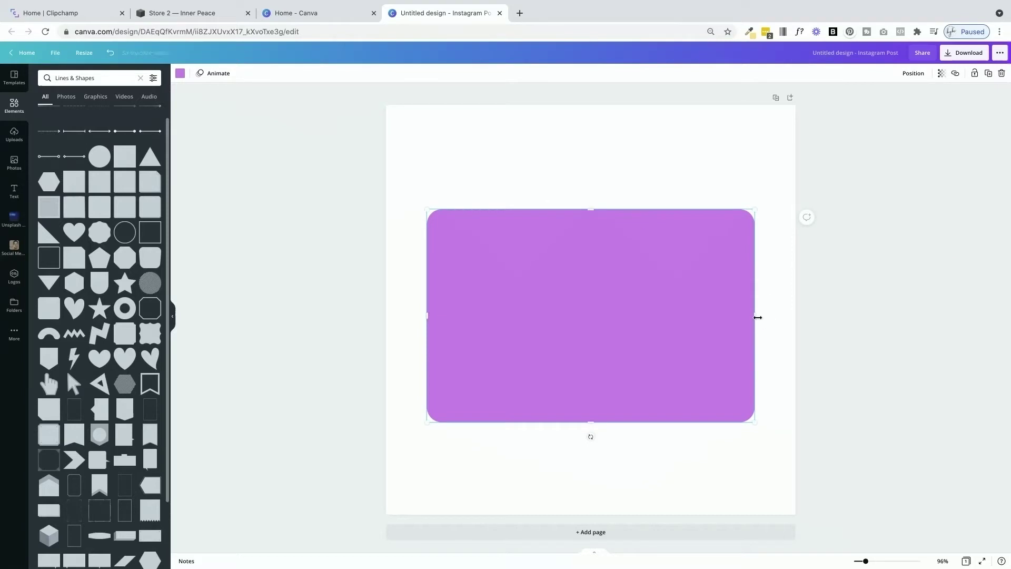
pyautogui.moveTo(758, 317); pyautogui.dragTo(758, 316)
pyautogui.click(534, 157)
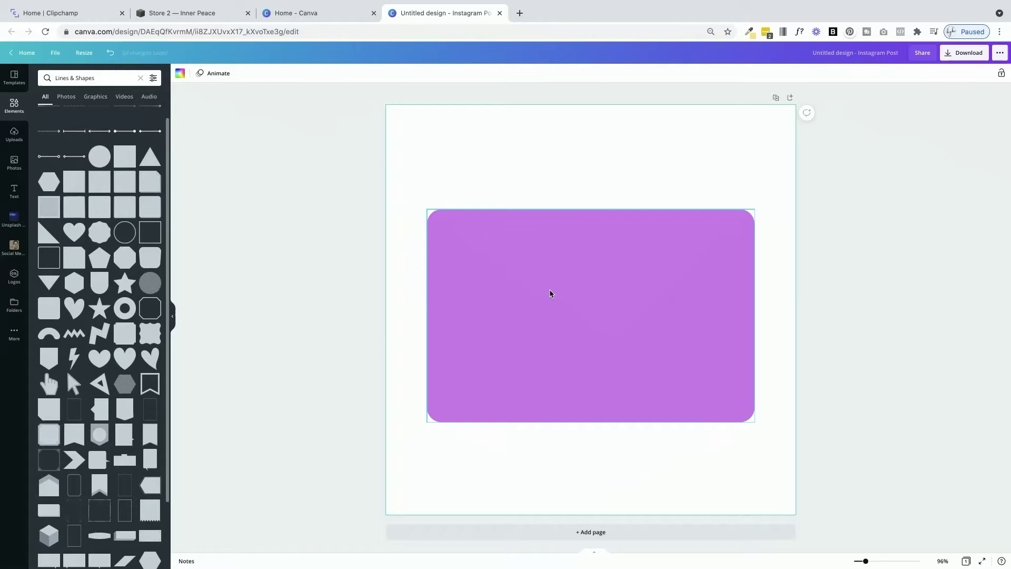
# Add text to the card, delete the extra heading and select the remaining paragraph box.
pyautogui.press('t')
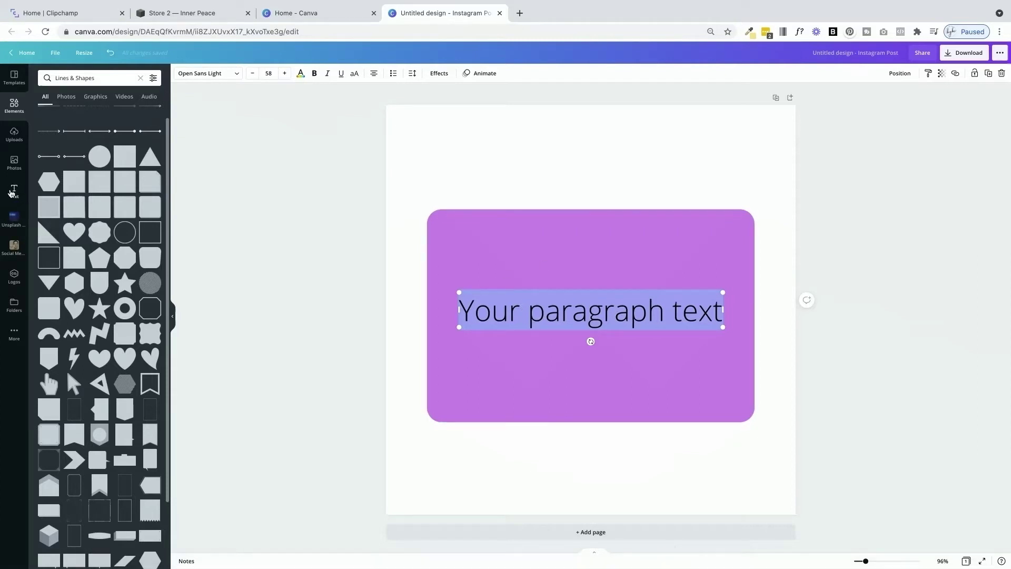
pyautogui.click(14, 192)
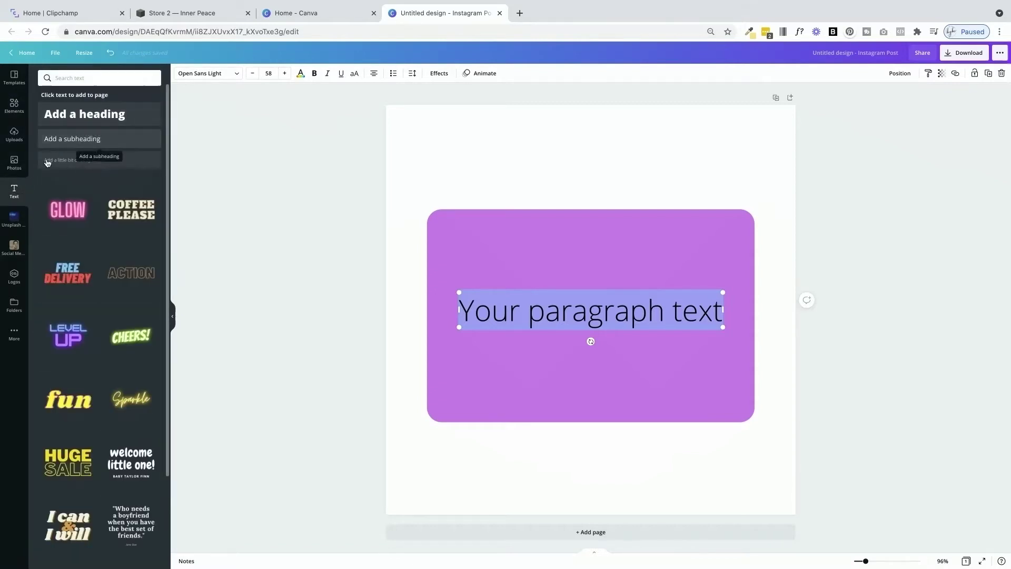
pyautogui.click(68, 114)
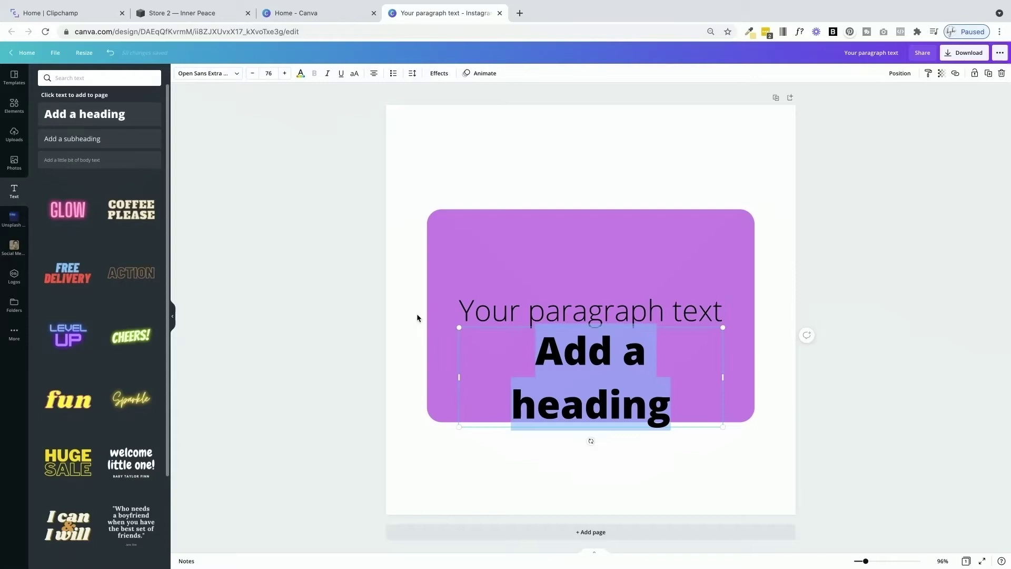
pyautogui.click(506, 456)
pyautogui.moveTo(537, 342); pyautogui.dragTo(551, 399)
pyautogui.hotkey('ctrl', 'a')
pyautogui.press('BackSpace')
pyautogui.click(545, 304)
pyautogui.click(544, 304)
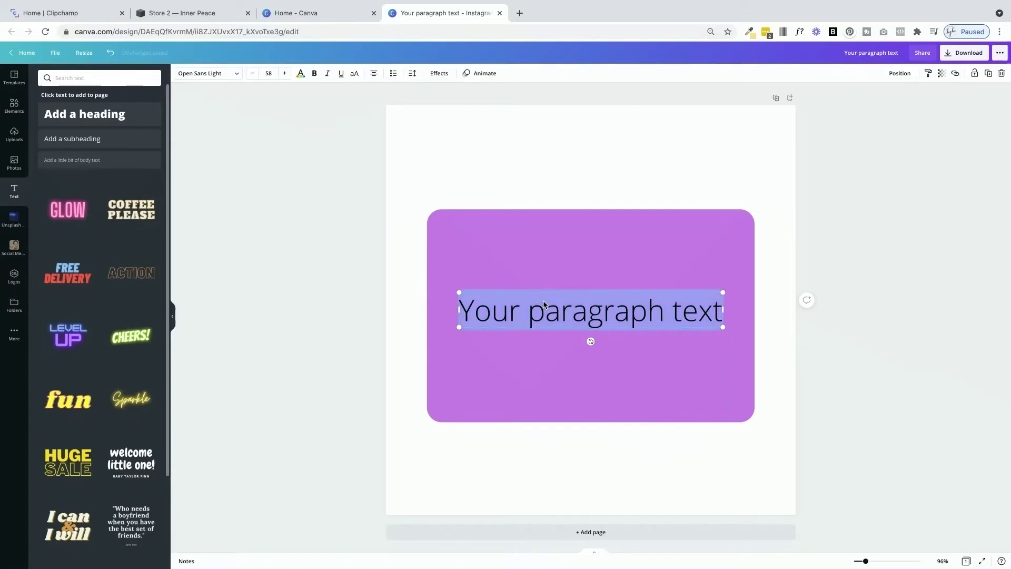
# Search 'script' fonts, apply the bold hand-drawn Aloja font, and type 'Gift Card'.
pyautogui.click(200, 74)
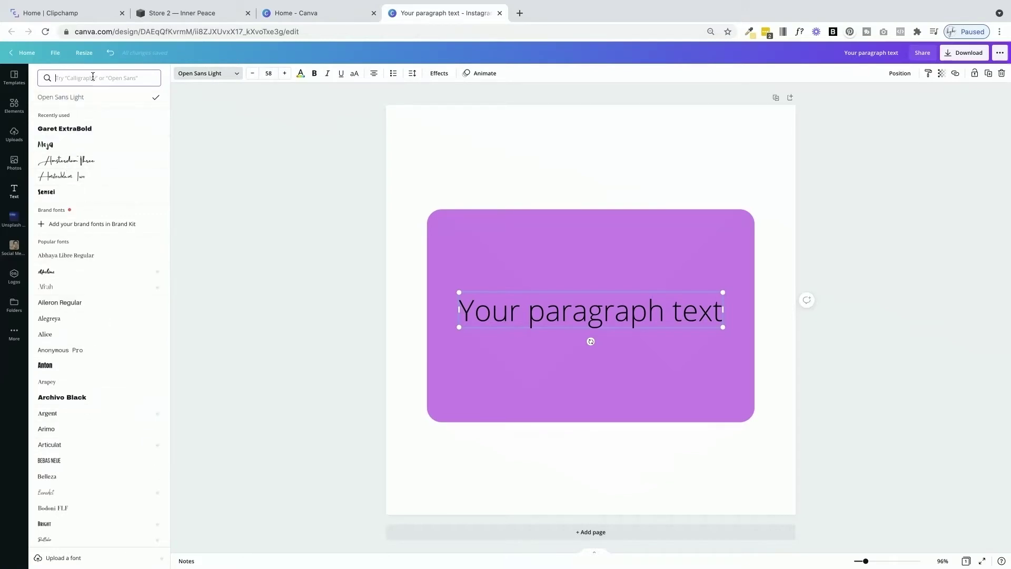
pyautogui.write('script')
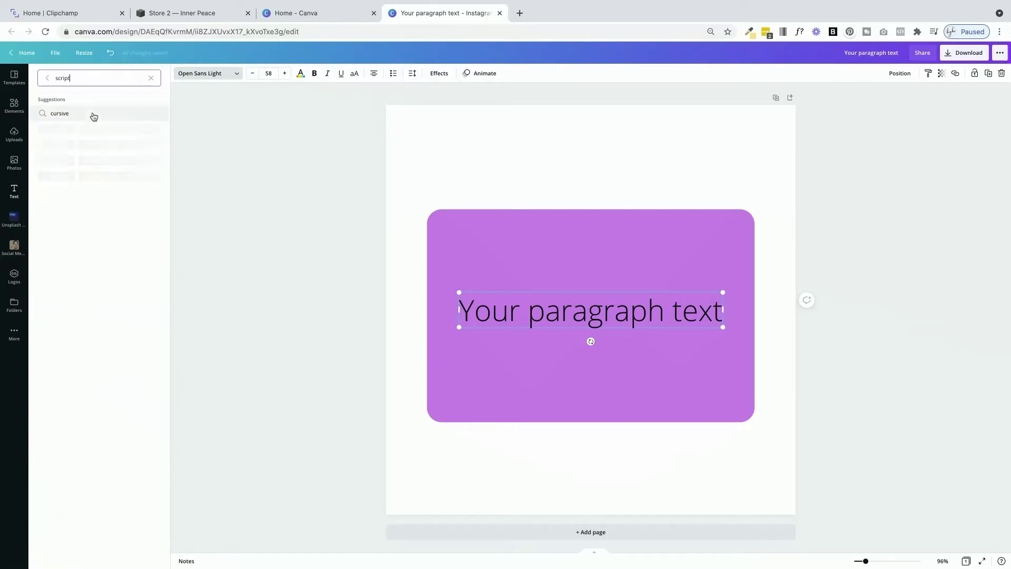
pyautogui.click(92, 112)
pyautogui.scroll(-1, 79, 261)
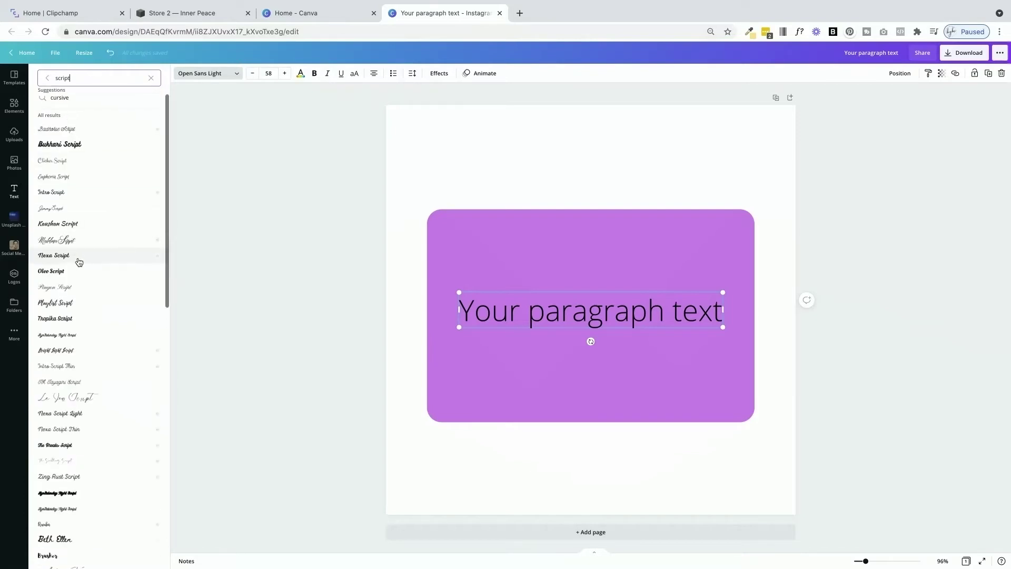
pyautogui.click(60, 239)
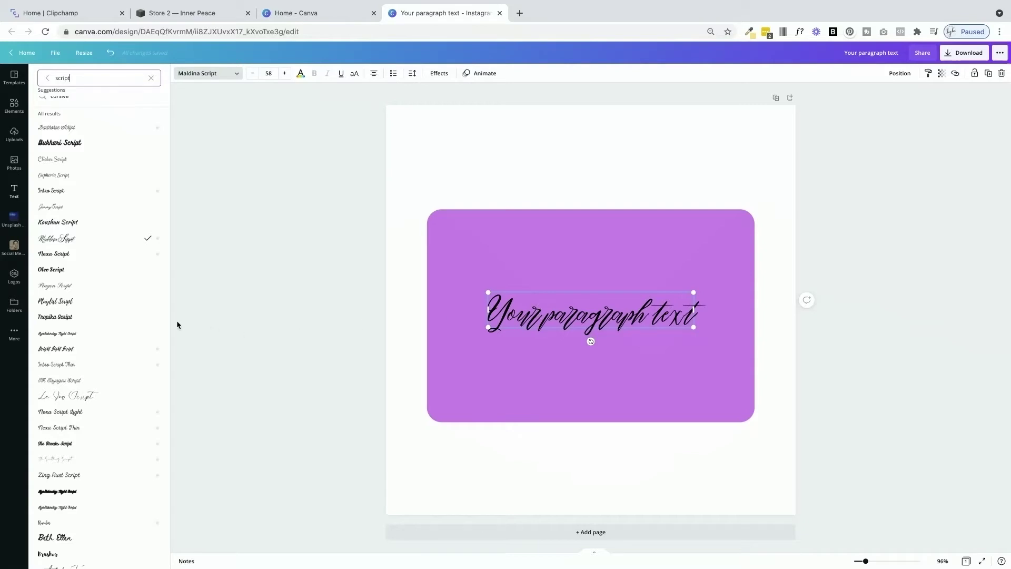
pyautogui.scroll(-4, 113, 333)
pyautogui.scroll(-4, 113, 333)
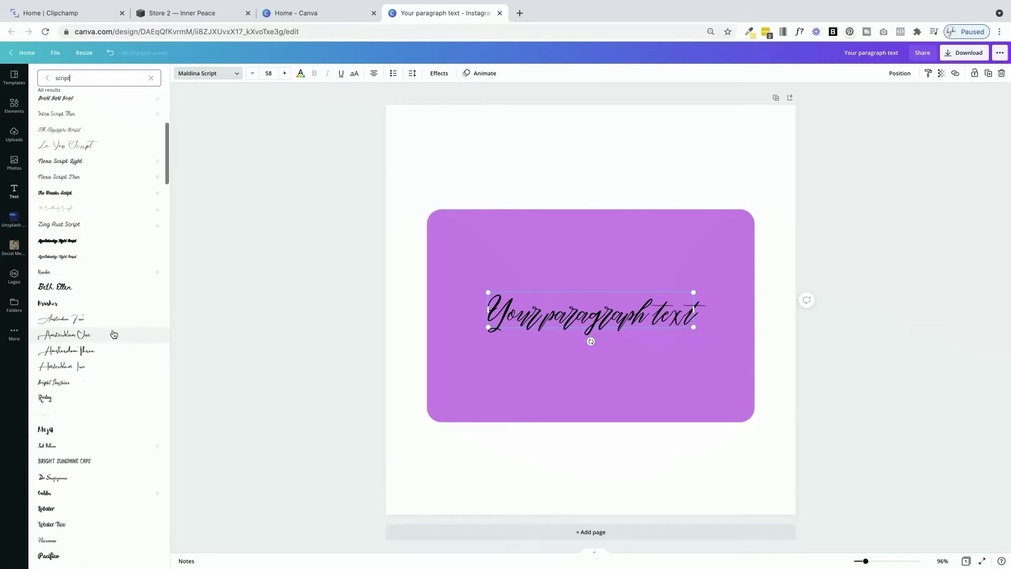
pyautogui.click(62, 291)
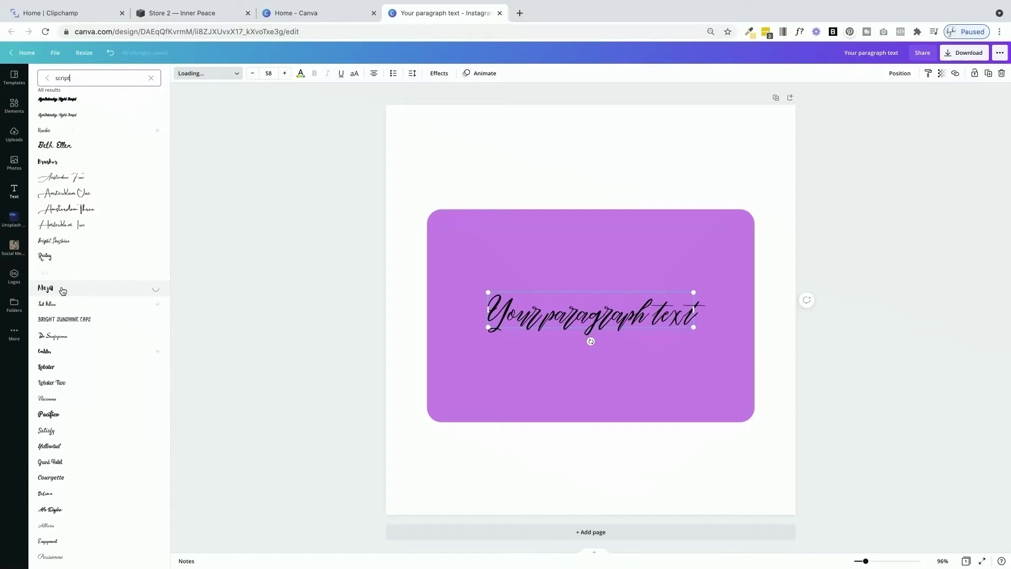
pyautogui.doubleClick(550, 304)
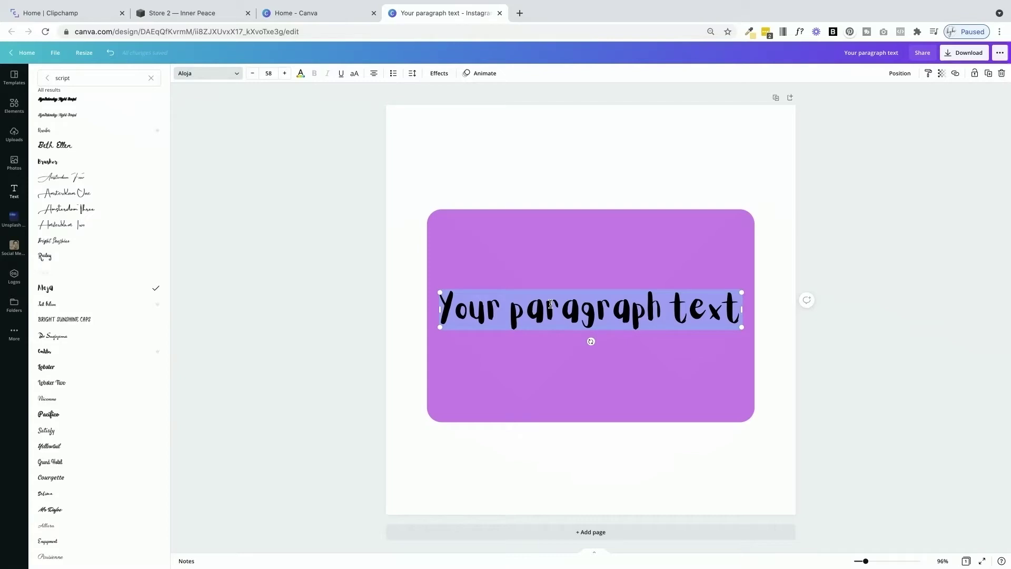
pyautogui.write('Gift Car')
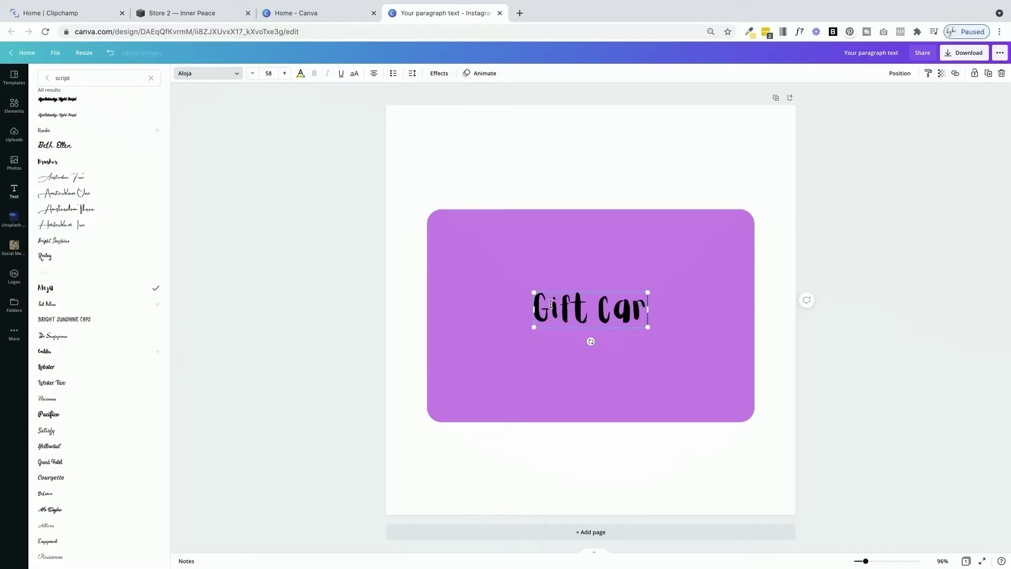
pyautogui.write('d')
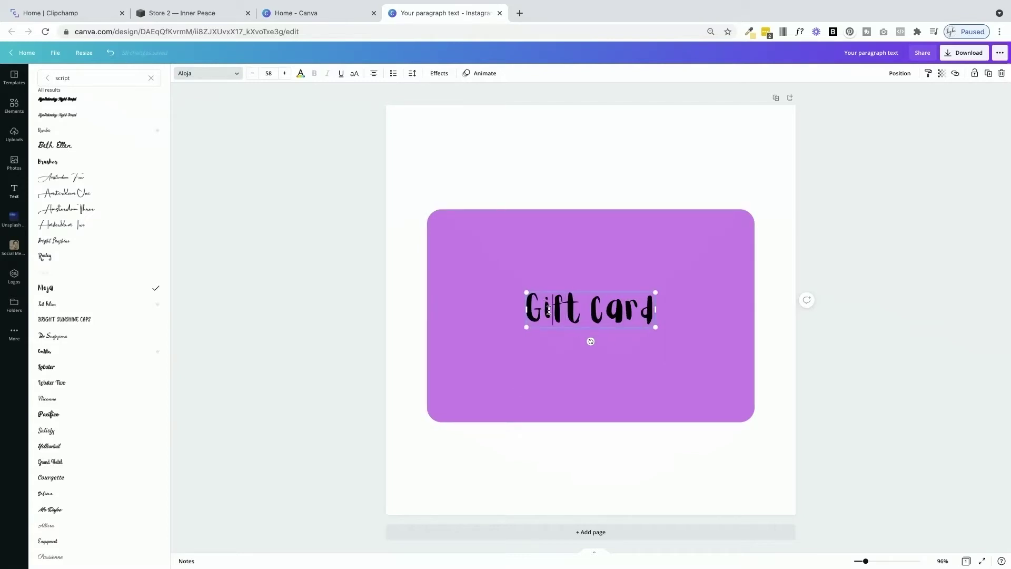
# Left-align the text, put Card on a second line, and tighten line spacing to 0.93.
pyautogui.moveTo(526, 310); pyautogui.dragTo(655, 309)
pyautogui.click(375, 73)
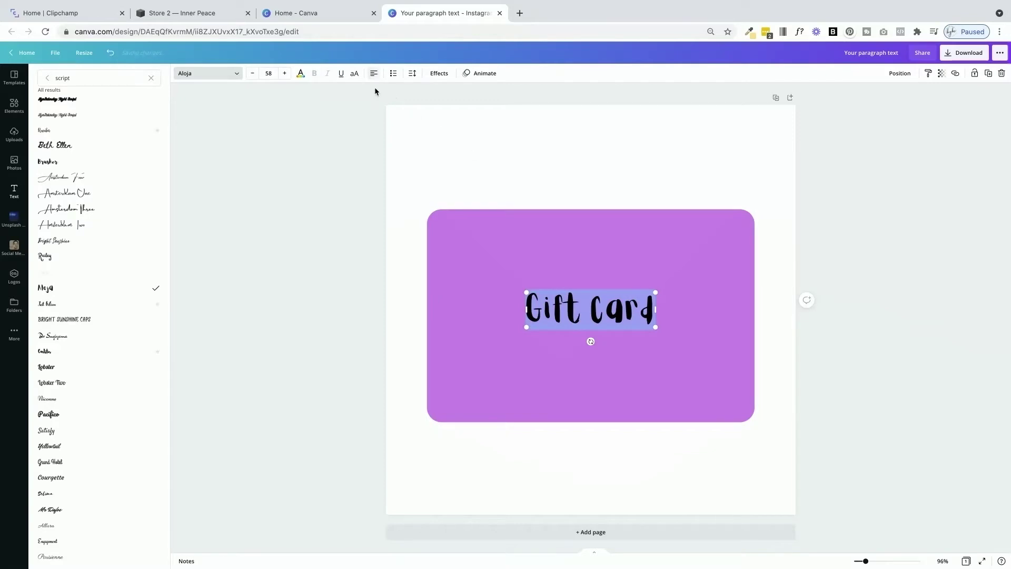
pyautogui.doubleClick(581, 317)
pyautogui.press('Return')
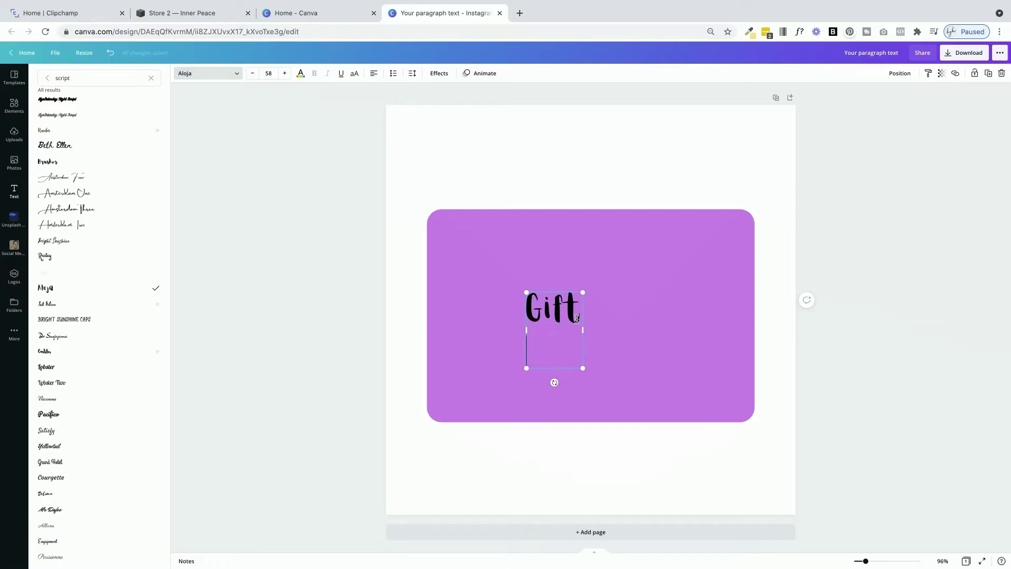
pyautogui.hotkey('ctrl', 'z')
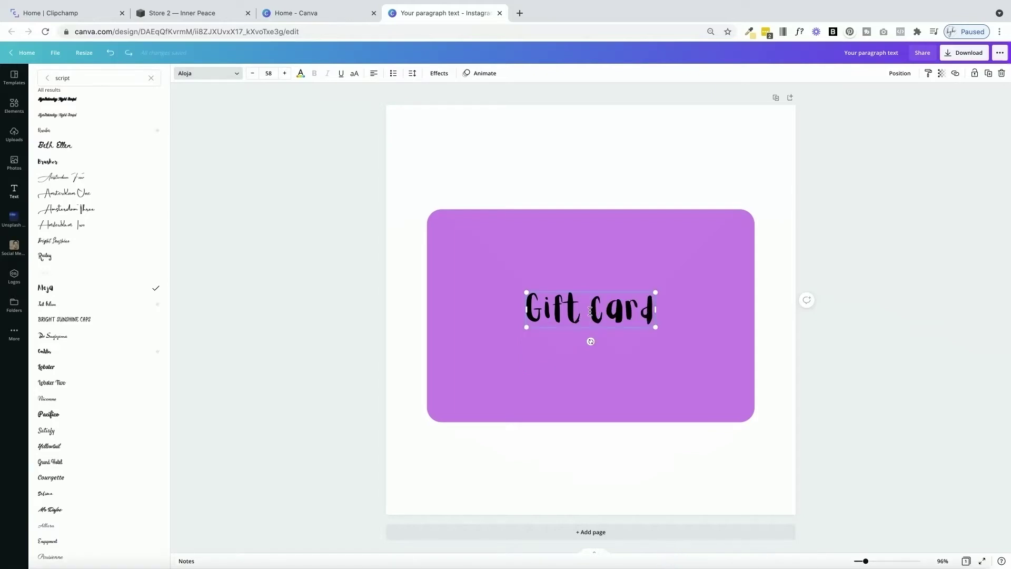
pyautogui.press('Return')
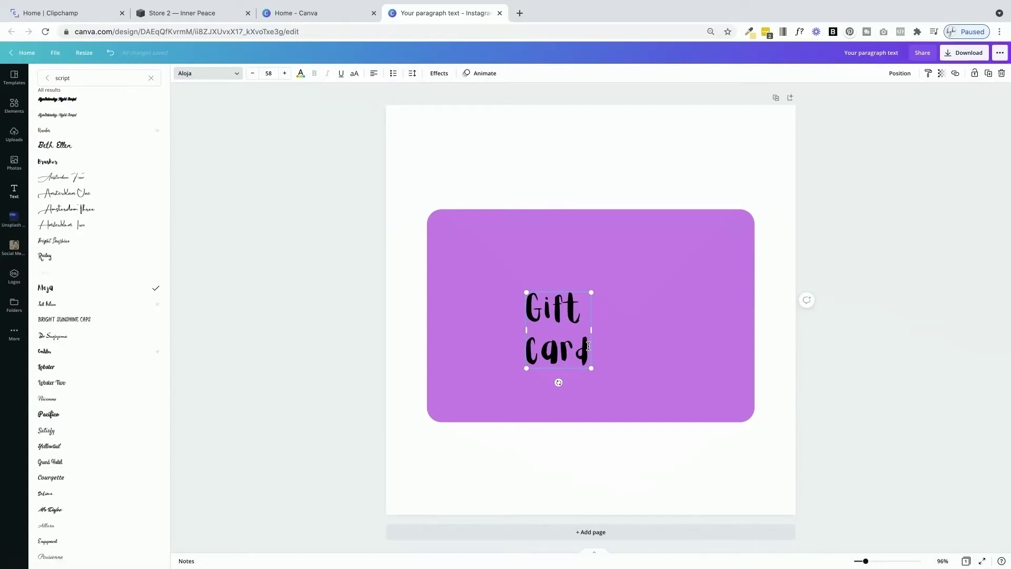
pyautogui.moveTo(589, 362); pyautogui.dragTo(526, 307)
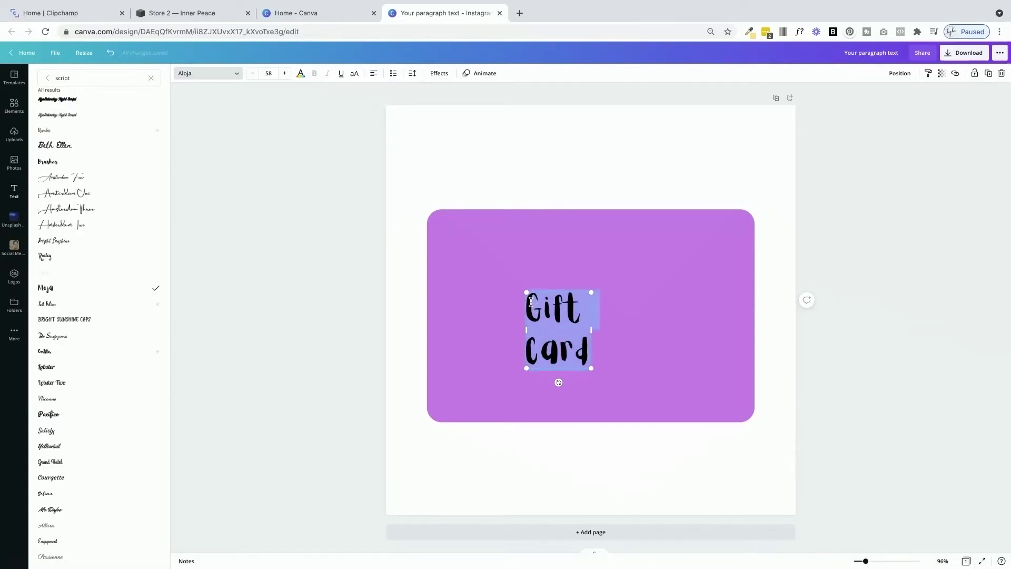
pyautogui.click(411, 75)
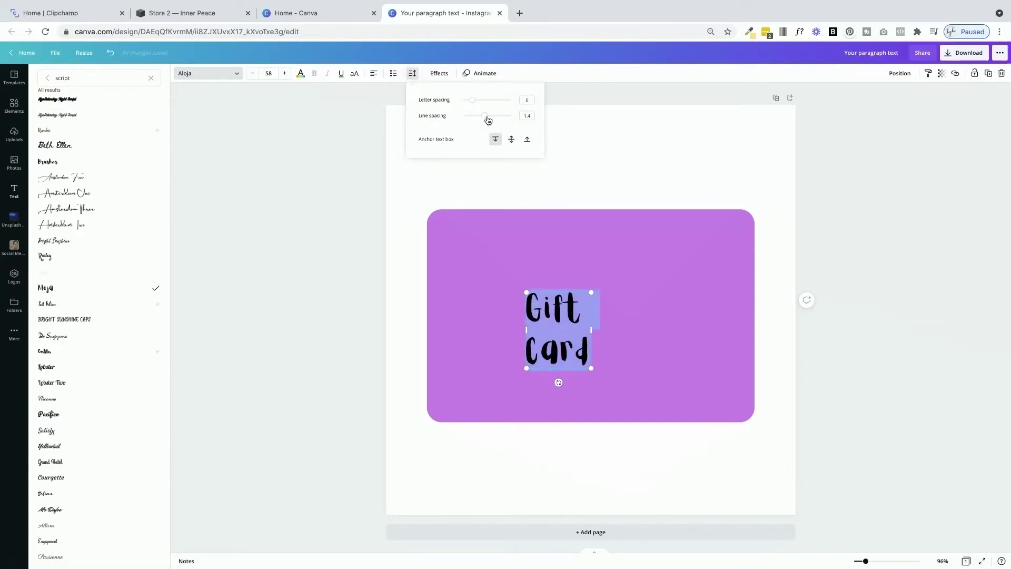
pyautogui.moveTo(481, 120); pyautogui.dragTo(473, 122)
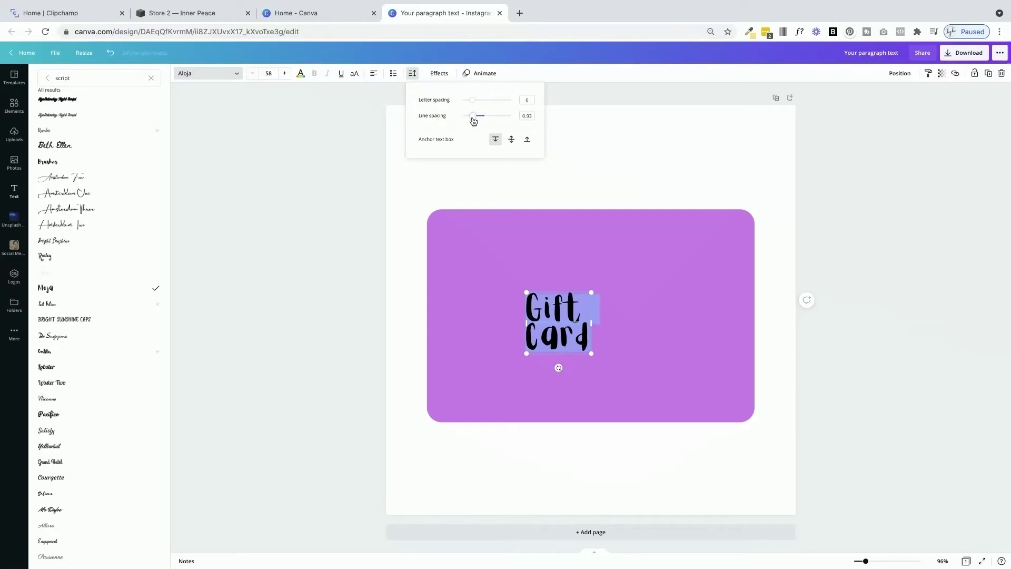
pyautogui.click(642, 269)
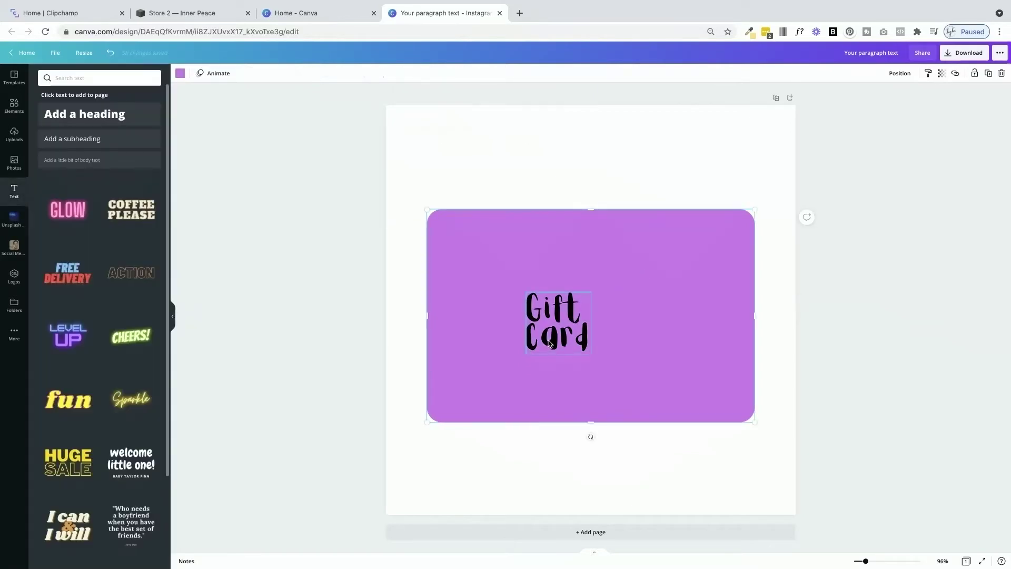
# Make GIFT CARD all capitals, enlarge it to about 75.8, and move it left.
pyautogui.doubleClick(549, 341)
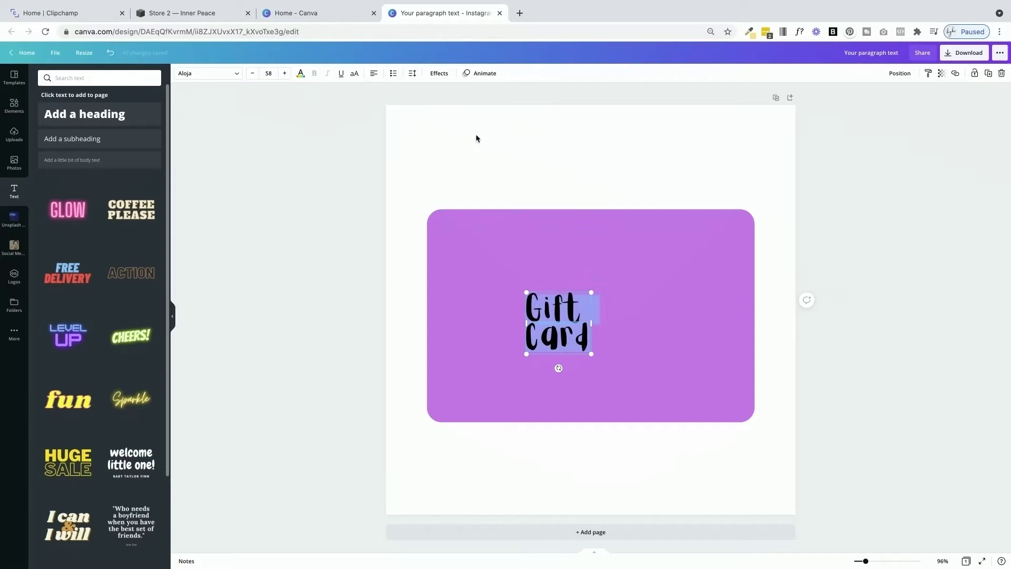
pyautogui.click(354, 74)
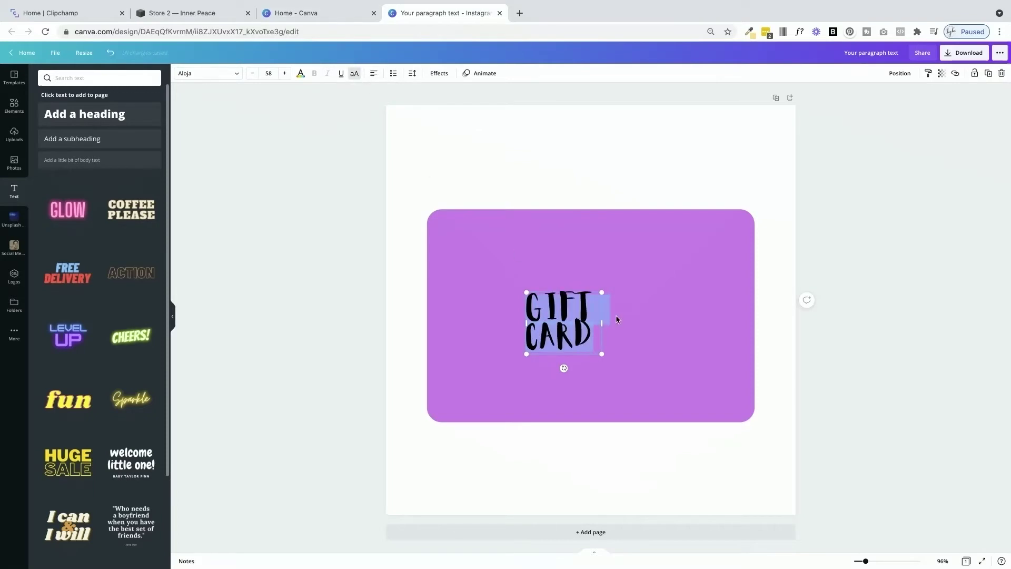
pyautogui.click(611, 267)
pyautogui.moveTo(558, 323); pyautogui.dragTo(491, 309)
pyautogui.moveTo(537, 341); pyautogui.dragTo(560, 360)
pyautogui.moveTo(494, 325); pyautogui.dragTo(493, 315)
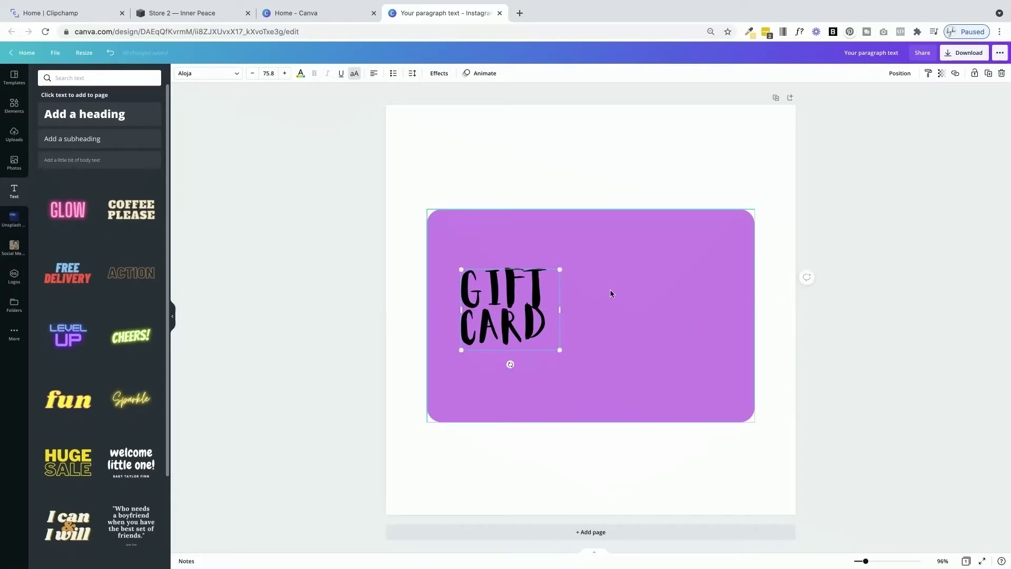
# Search Elements for 'rainbow' and add the pink rainbow graphic from the Graphics results.
pyautogui.click(16, 107)
pyautogui.click(46, 74)
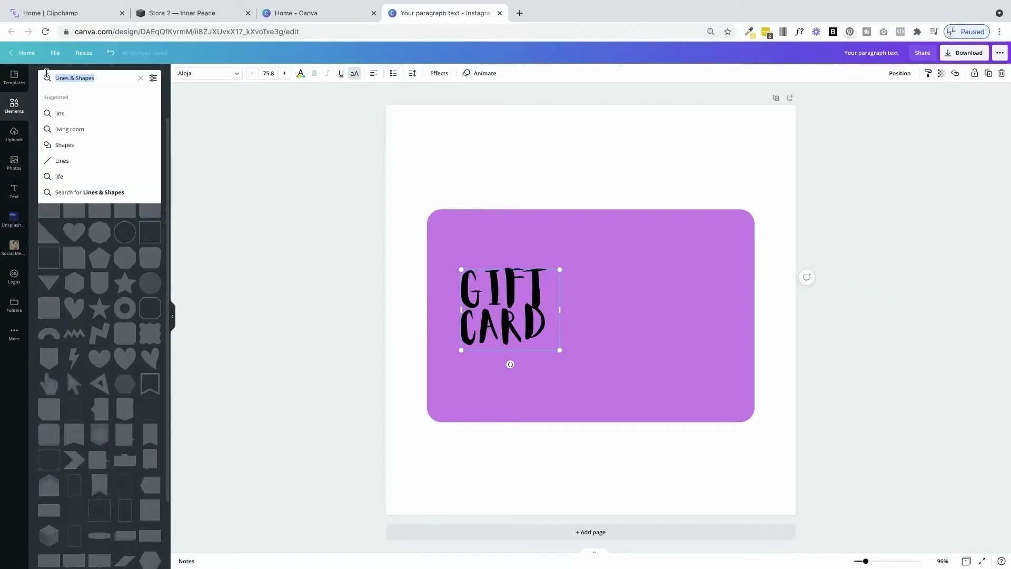
pyautogui.write('rainbow')
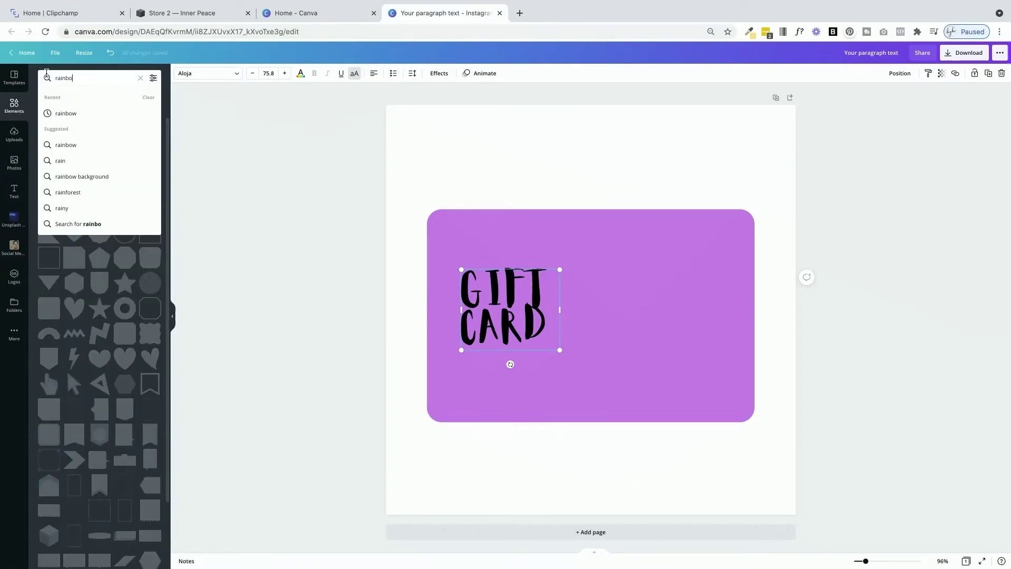
pyautogui.press('Return')
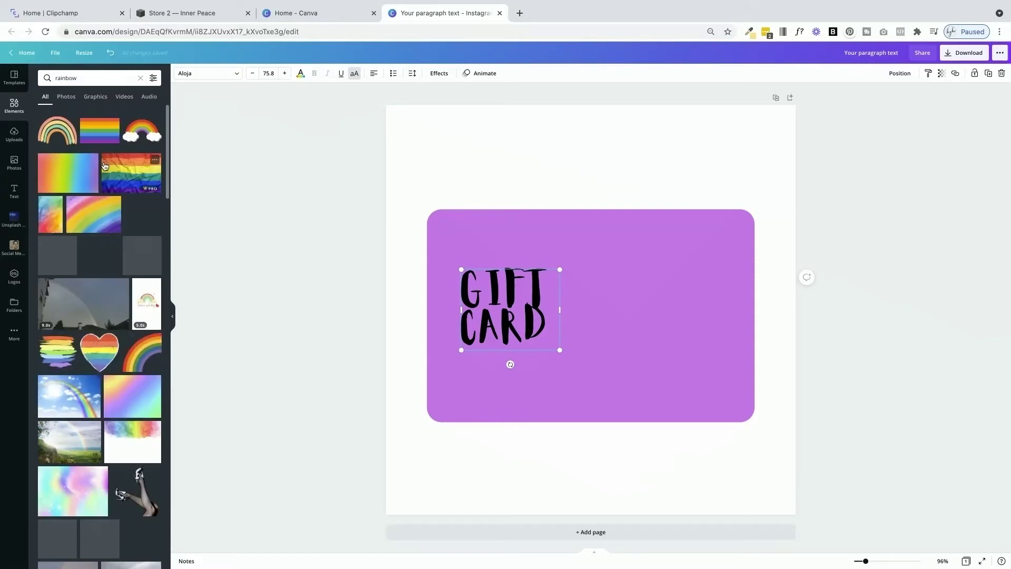
pyautogui.click(95, 96)
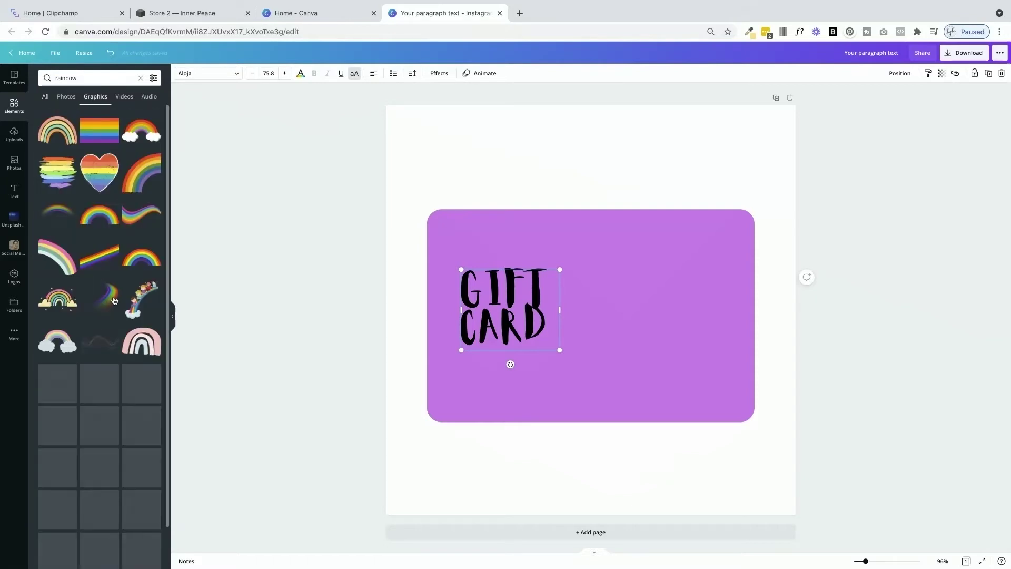
pyautogui.scroll(-3, 111, 220)
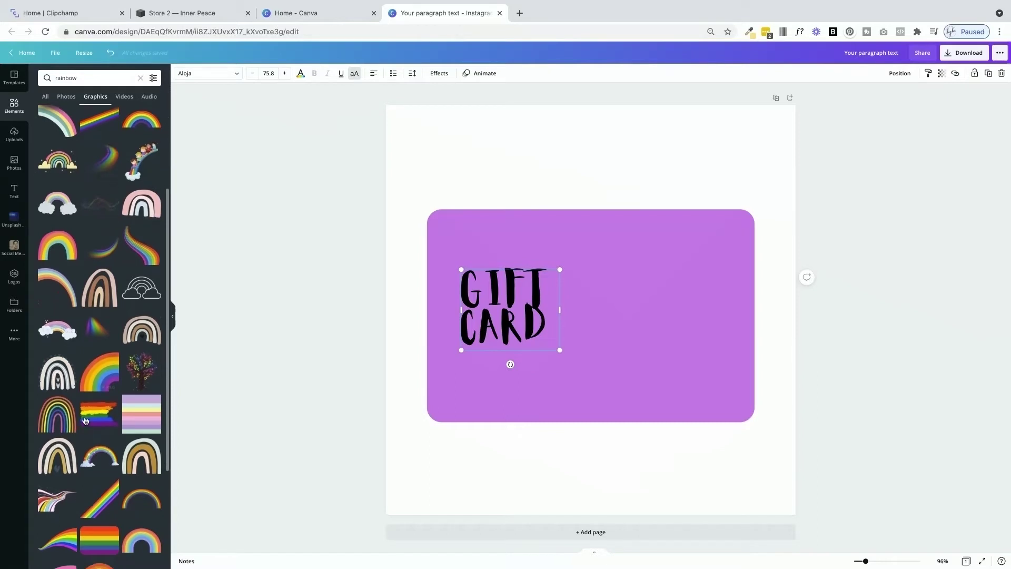
pyautogui.click(134, 200)
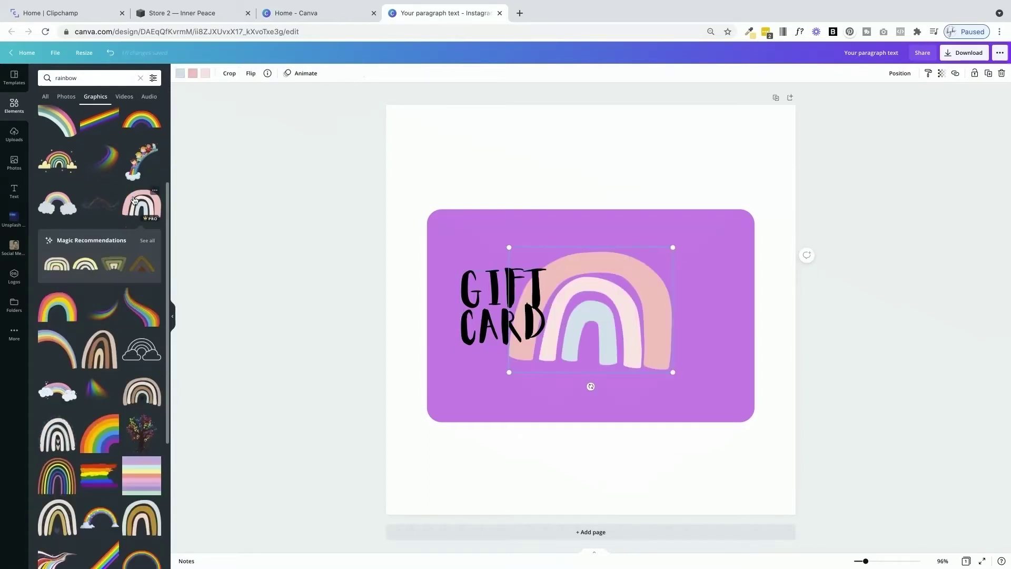
# Move the rainbow to the card's right edge, tilt it and enlarge it to spill off.
pyautogui.moveTo(652, 328); pyautogui.dragTo(721, 360)
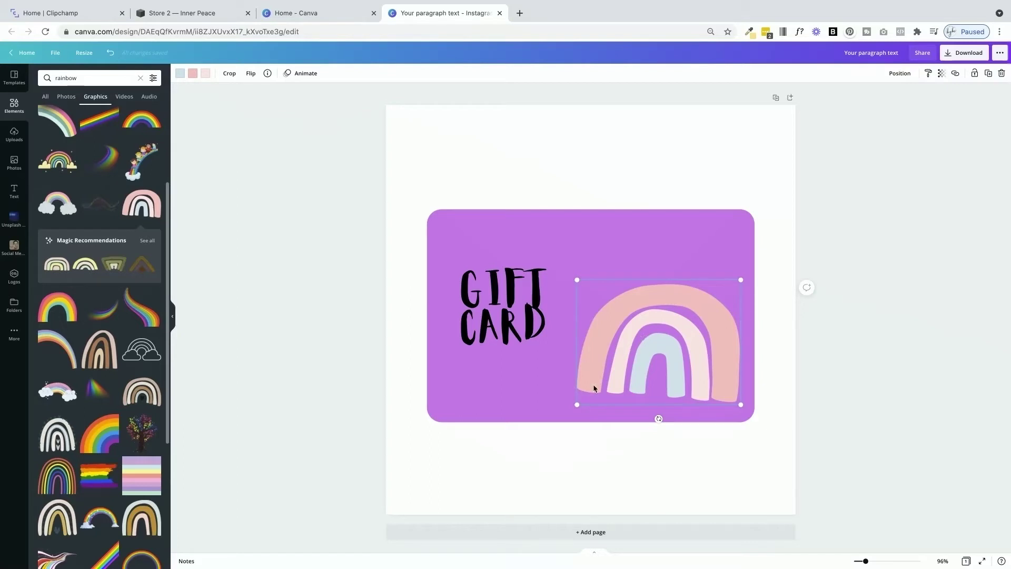
pyautogui.moveTo(660, 419); pyautogui.dragTo(695, 411)
pyautogui.moveTo(617, 432); pyautogui.dragTo(580, 507)
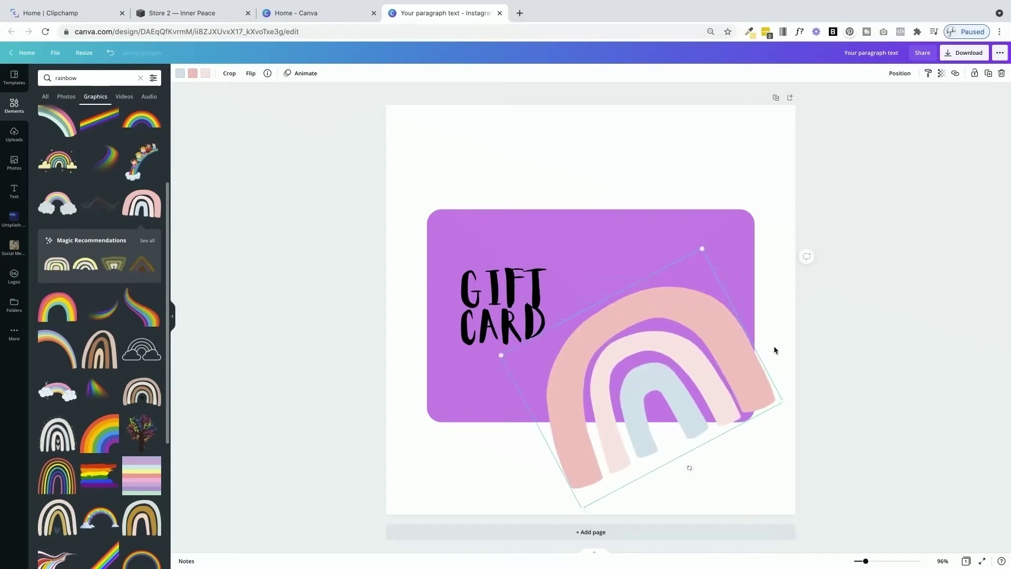
pyautogui.moveTo(783, 403); pyautogui.dragTo(833, 396)
pyautogui.moveTo(681, 396); pyautogui.dragTo(732, 362)
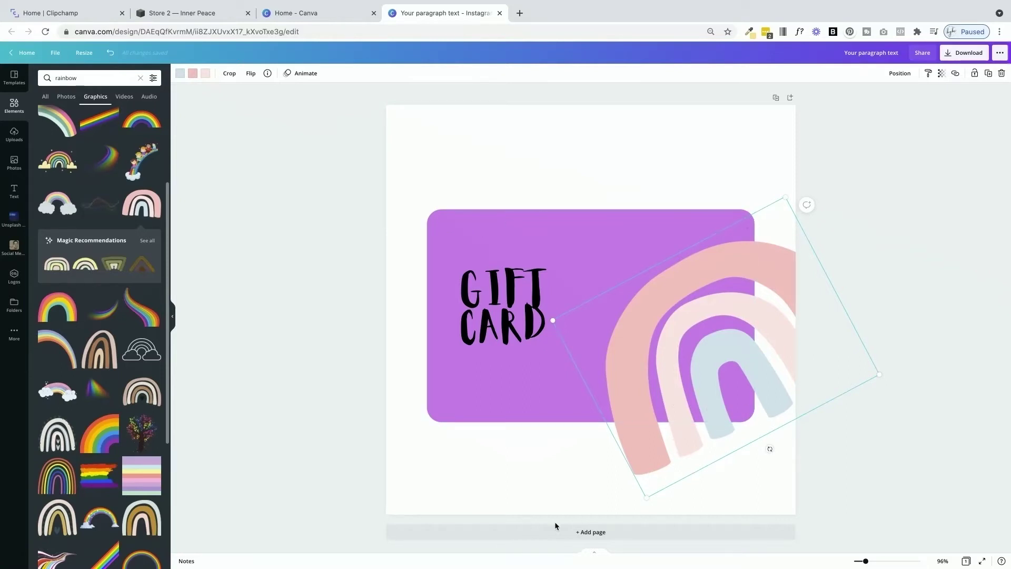
pyautogui.click(558, 485)
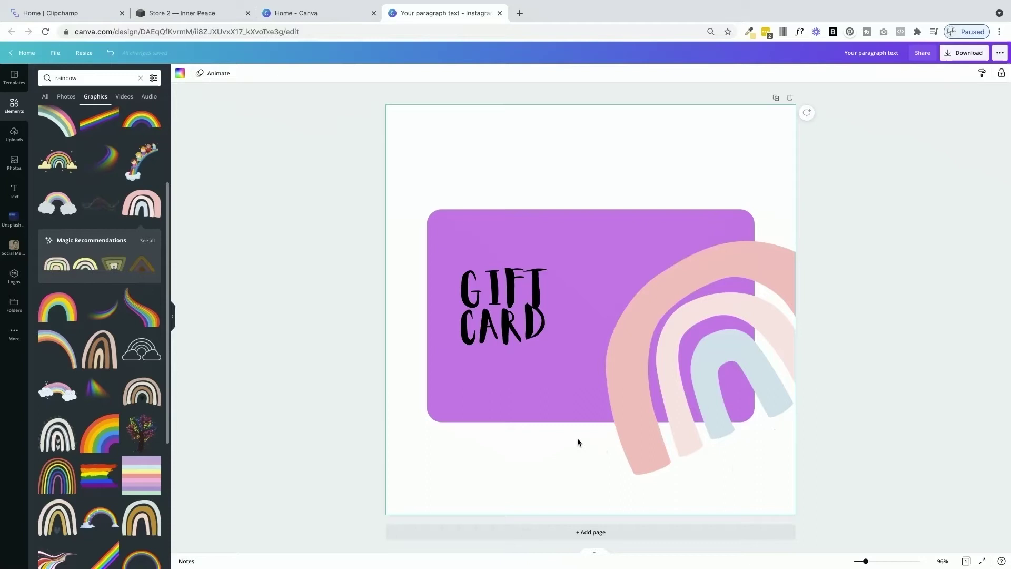
# Recolour both lines of GIFT CARD to the pale pink document colour and nudge it down slightly.
pyautogui.click(487, 290)
pyautogui.doubleClick(486, 289)
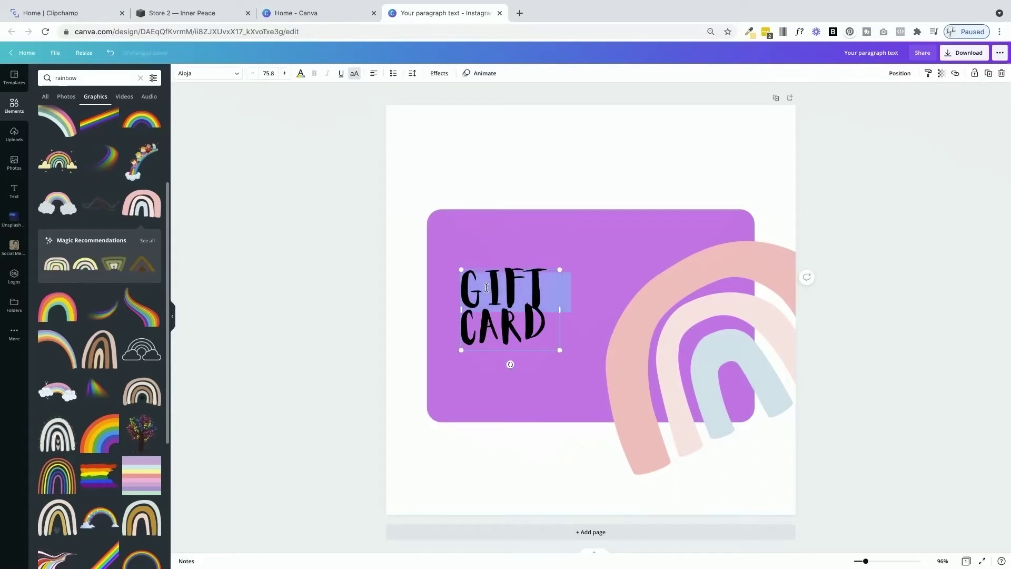
pyautogui.tripleClick(486, 288)
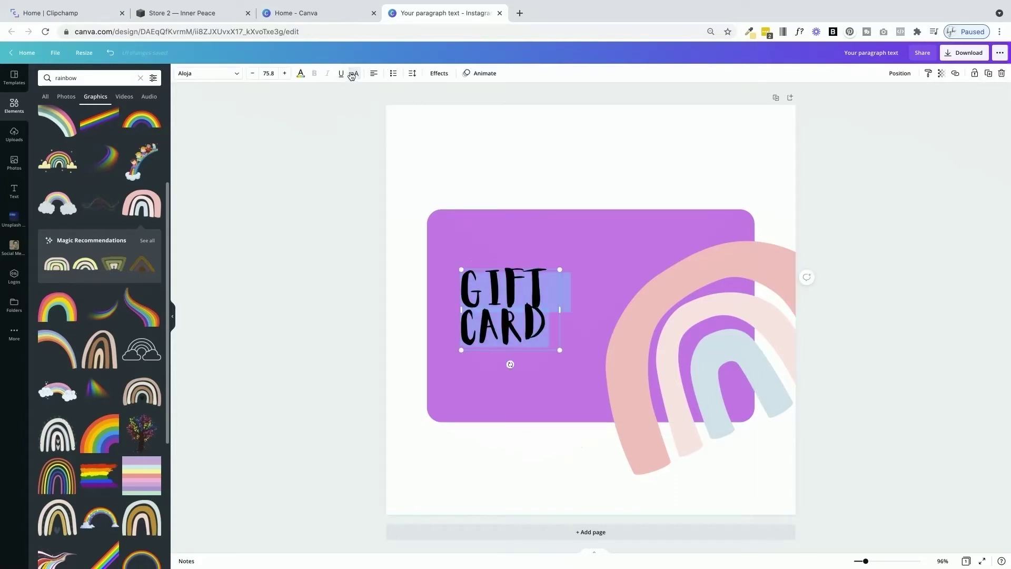
pyautogui.click(300, 75)
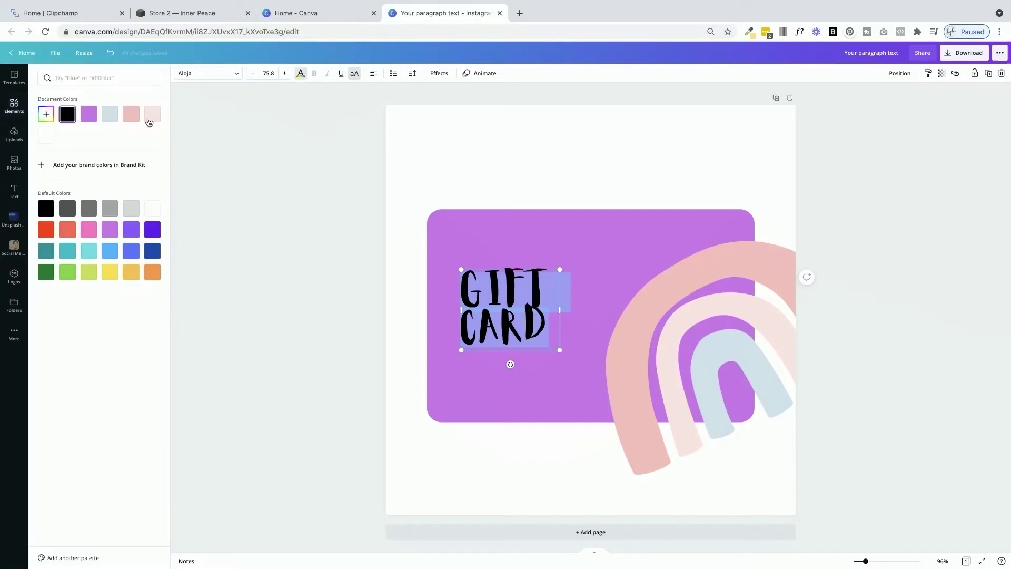
pyautogui.click(130, 115)
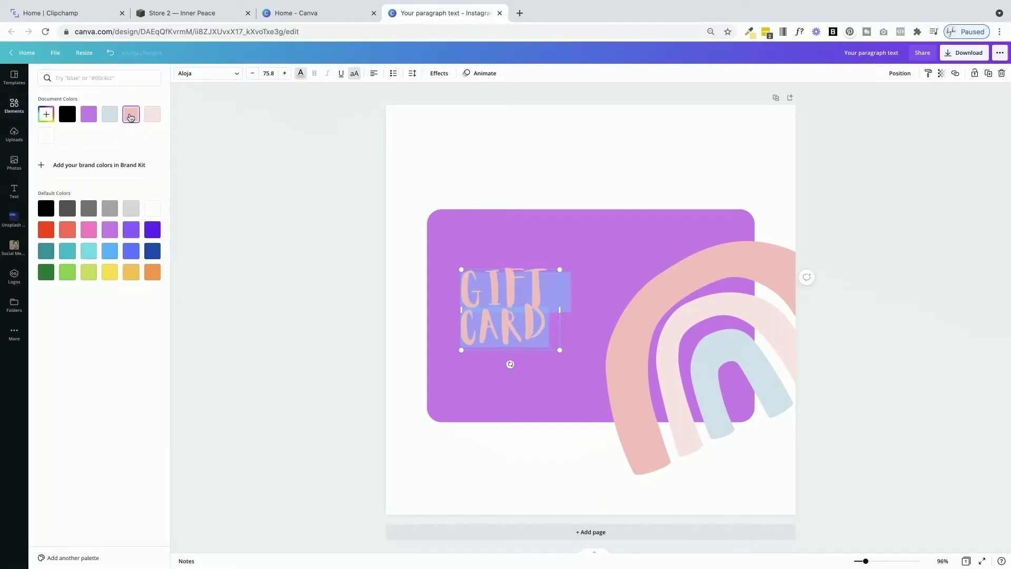
pyautogui.click(445, 153)
pyautogui.moveTo(493, 301); pyautogui.dragTo(493, 307)
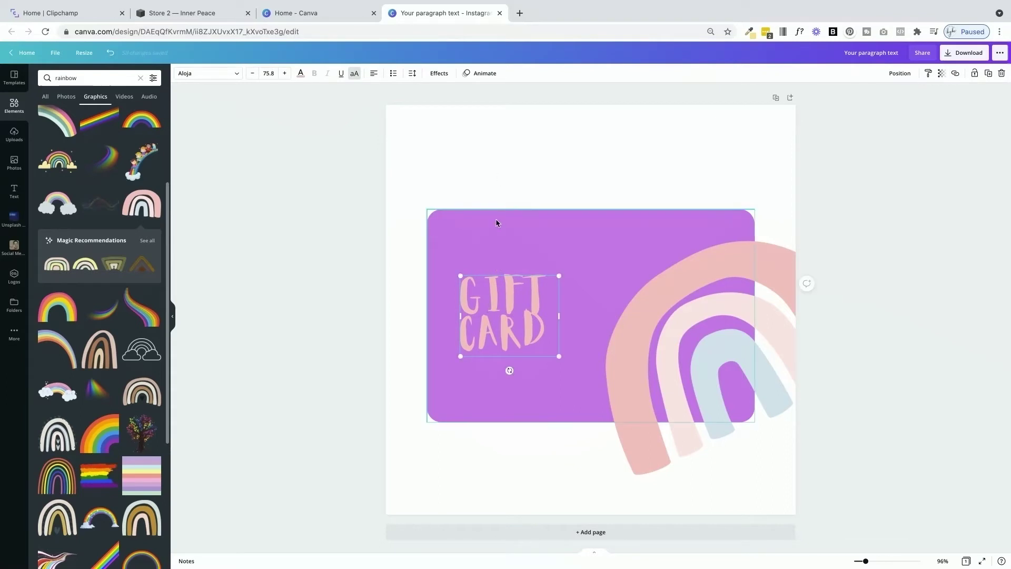
# Add a '$100' text box in the card's top-right corner and lower the rainbow slightly.
pyautogui.click(517, 234)
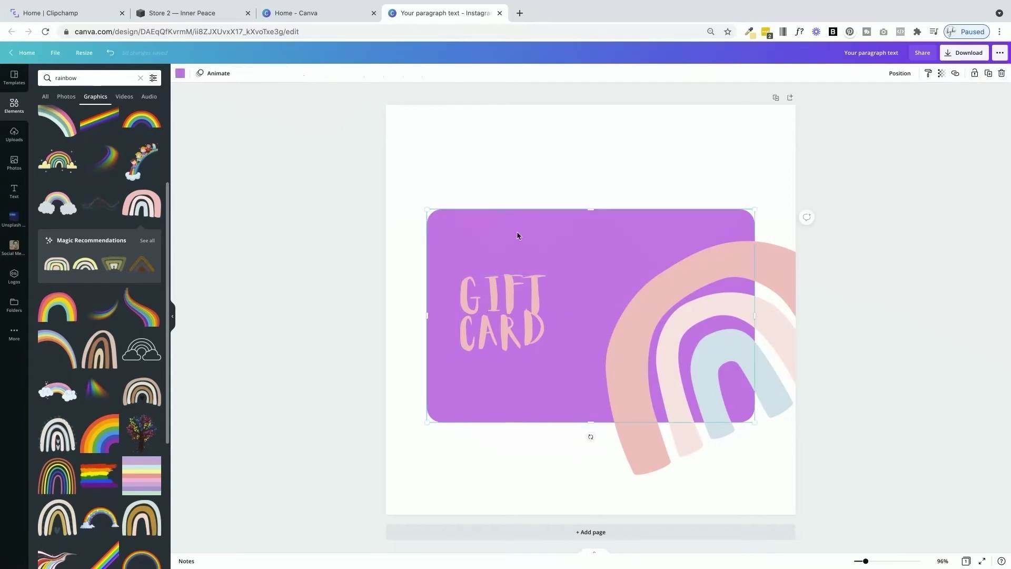
pyautogui.press('t')
pyautogui.doubleClick(555, 286)
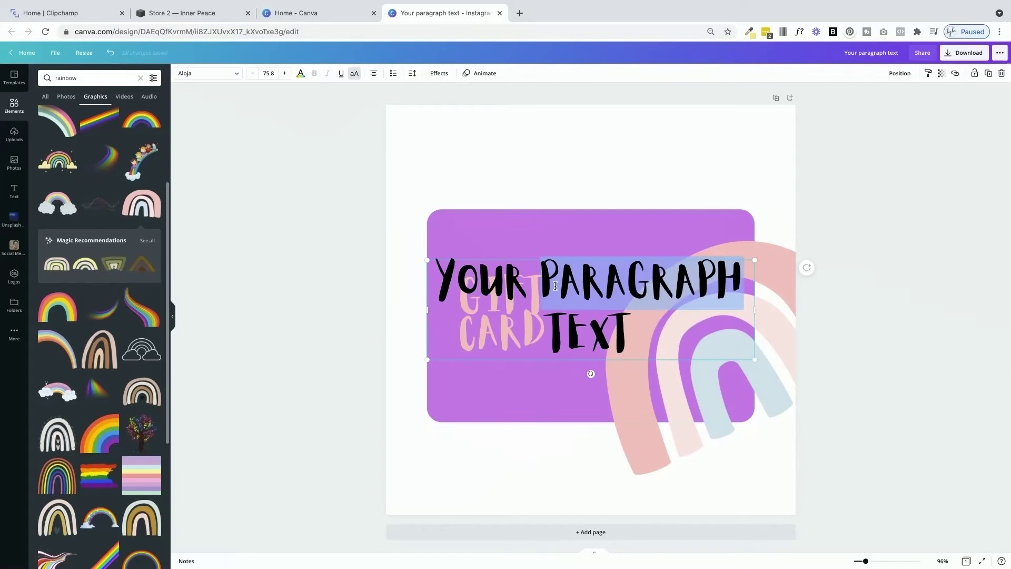
pyautogui.tripleClick(555, 286)
pyautogui.write('$100')
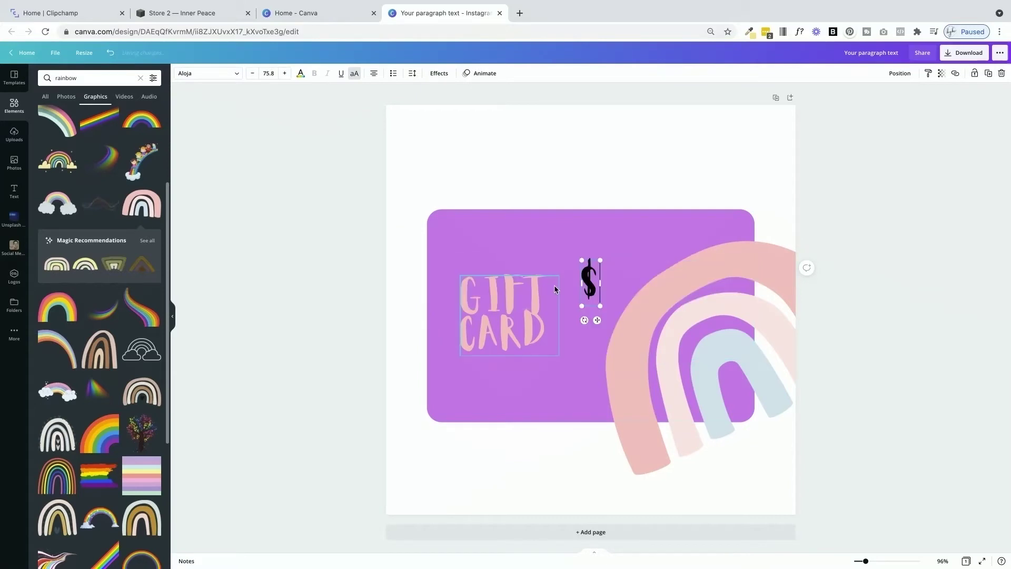
pyautogui.click(549, 125)
pyautogui.moveTo(584, 289); pyautogui.dragTo(691, 250)
pyautogui.moveTo(682, 323); pyautogui.dragTo(681, 342)
# Browse font categories for the $100 text, ending on the Corporate fonts list.
pyautogui.doubleClick(690, 261)
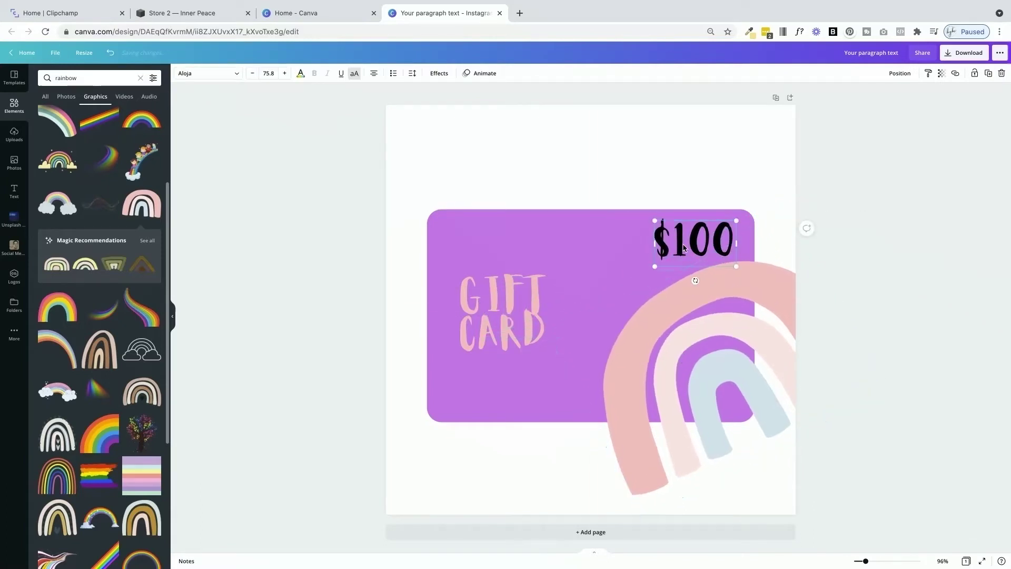
pyautogui.click(200, 73)
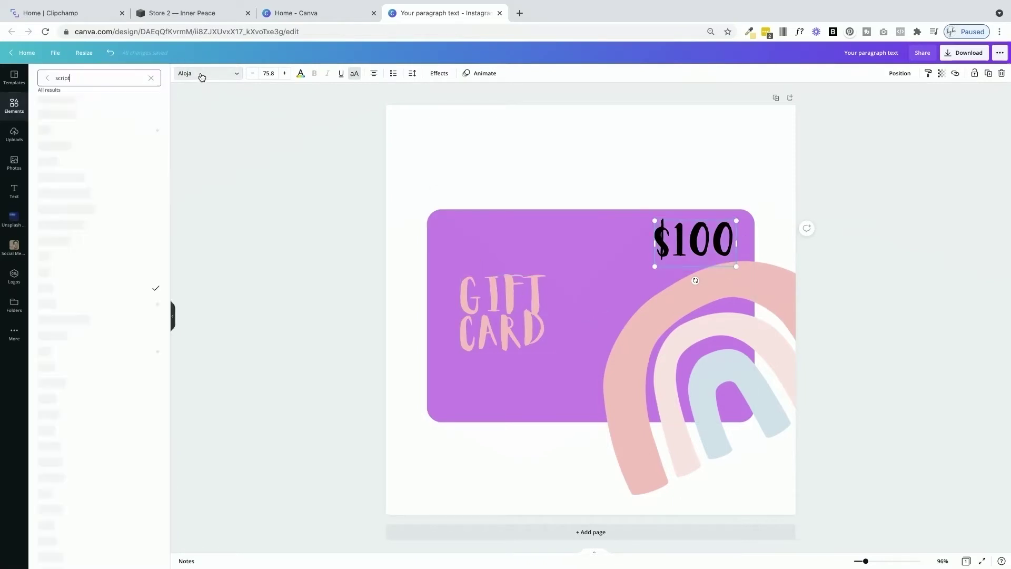
pyautogui.write('scrip')
pyautogui.click(46, 78)
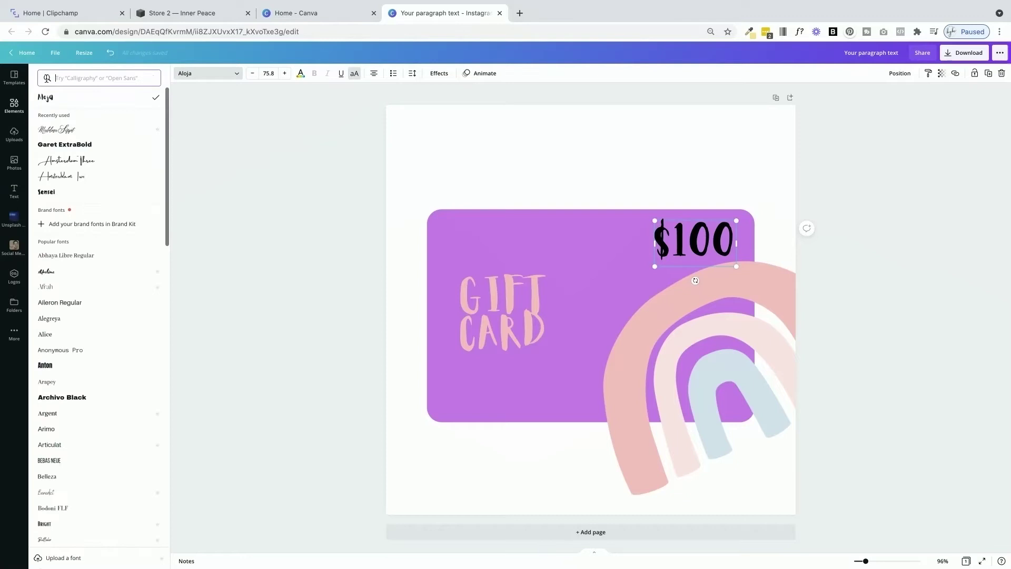
pyautogui.click(84, 79)
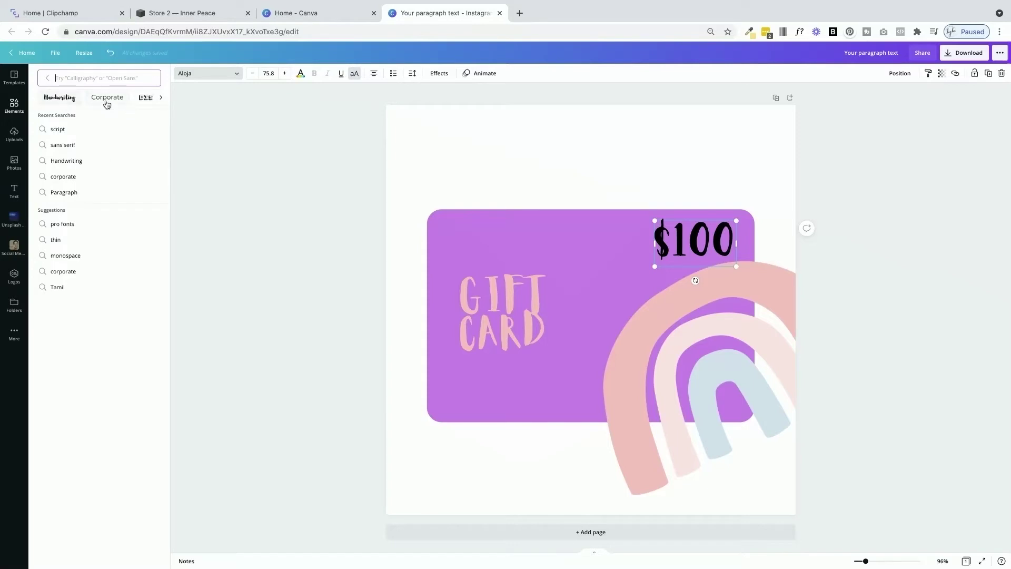
pyautogui.click(161, 97)
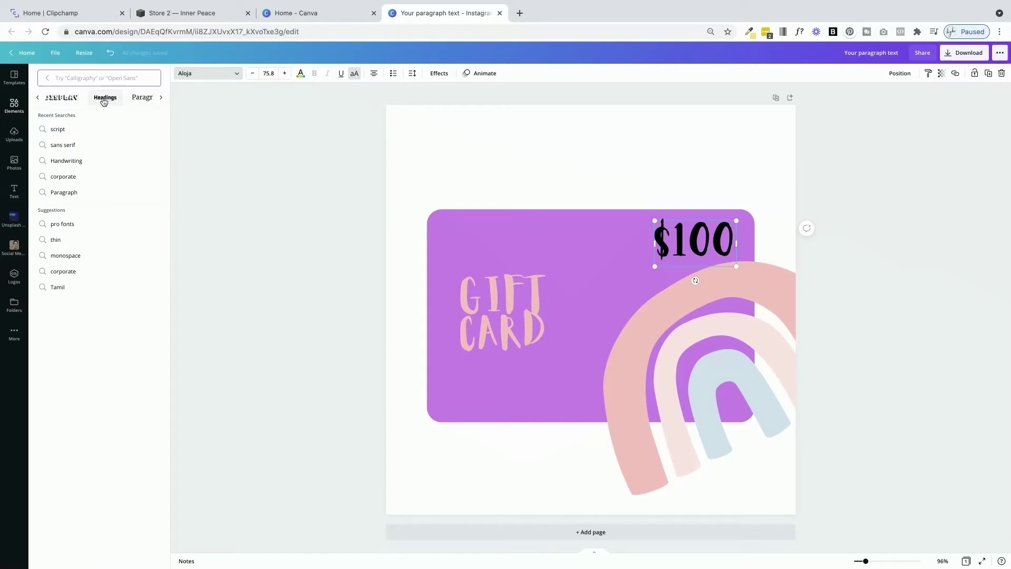
pyautogui.click(161, 97)
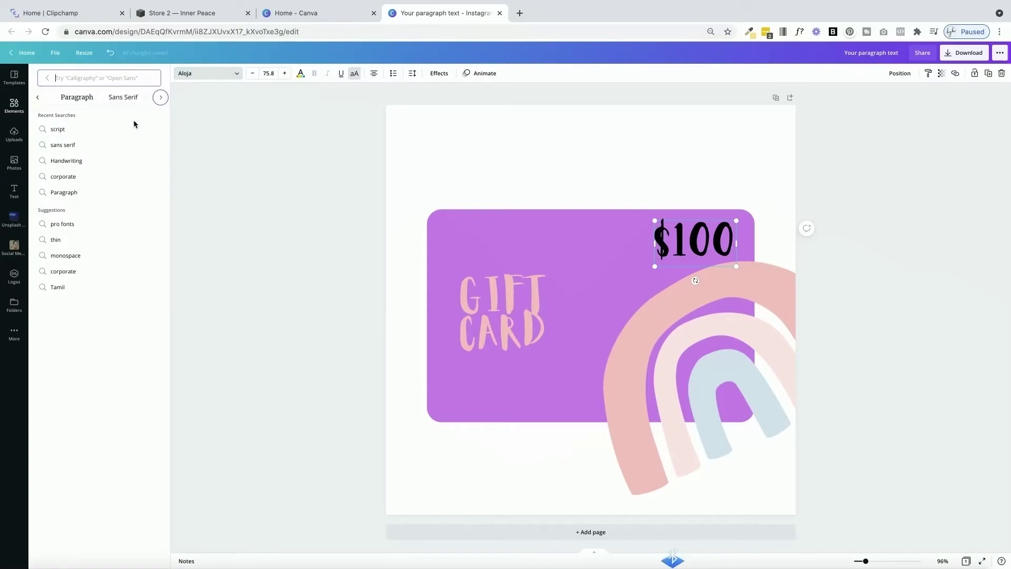
pyautogui.click(38, 99)
pyautogui.click(37, 98)
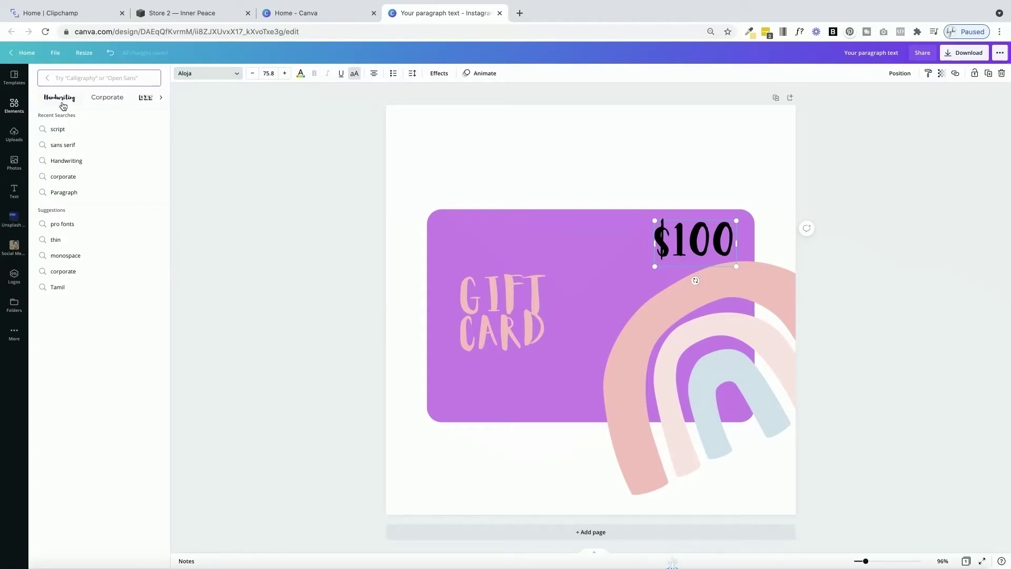
pyautogui.click(111, 96)
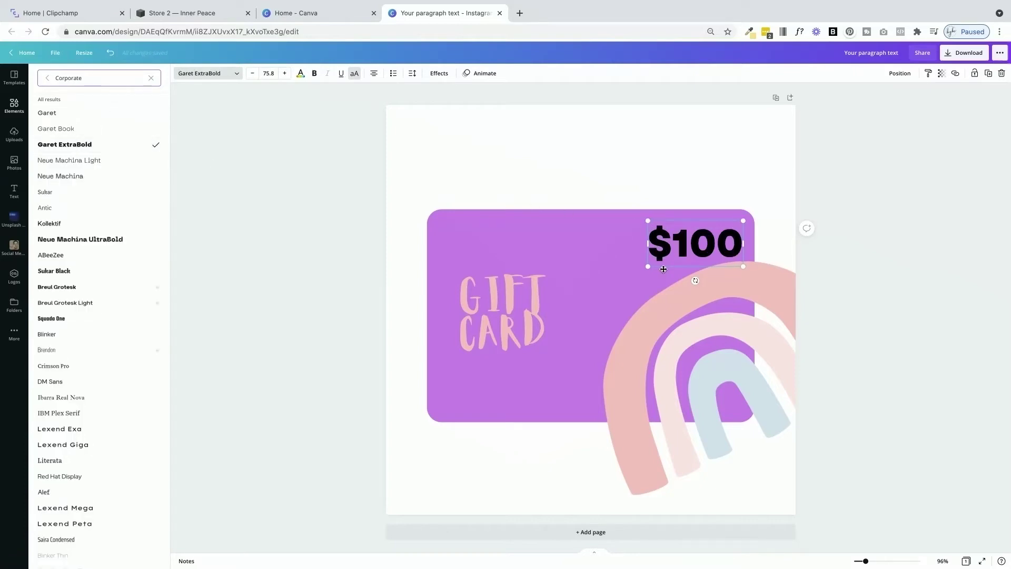
# Shrink $100 to size 58.5 and colour it white.
pyautogui.moveTo(648, 268); pyautogui.dragTo(669, 256)
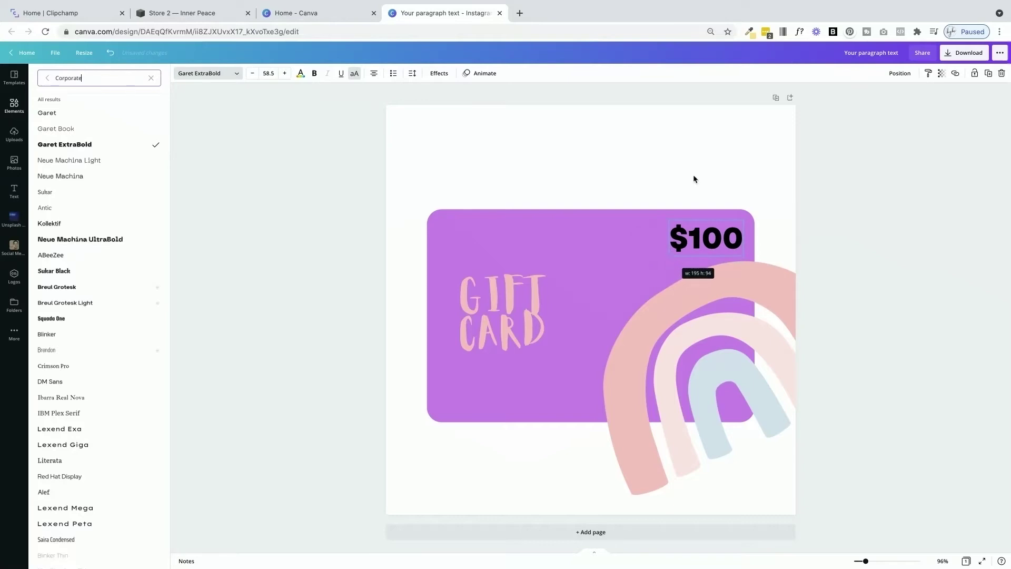
pyautogui.click(706, 234)
pyautogui.doubleClick(705, 237)
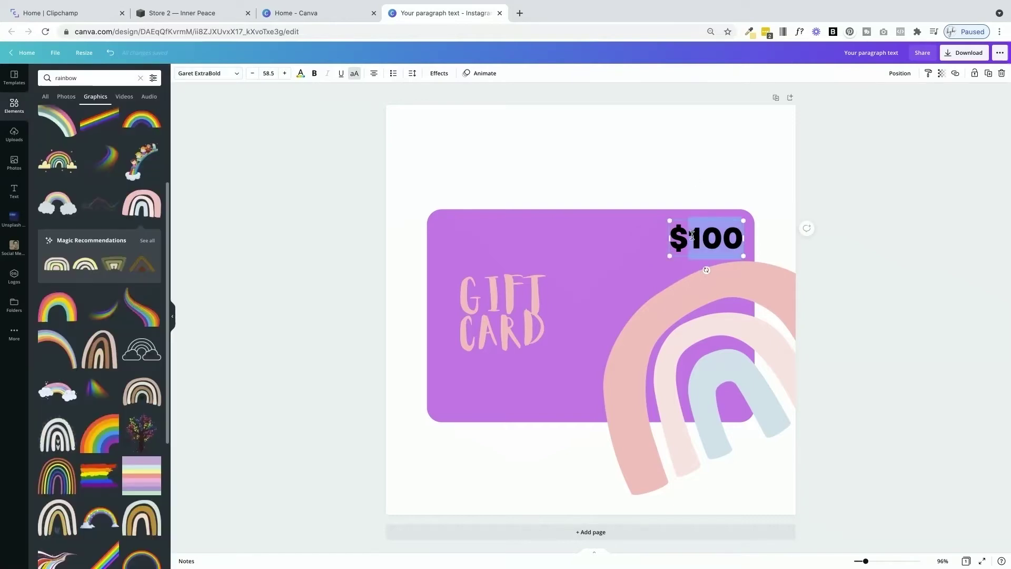
pyautogui.tripleClick(691, 235)
pyautogui.click(300, 74)
pyautogui.click(42, 141)
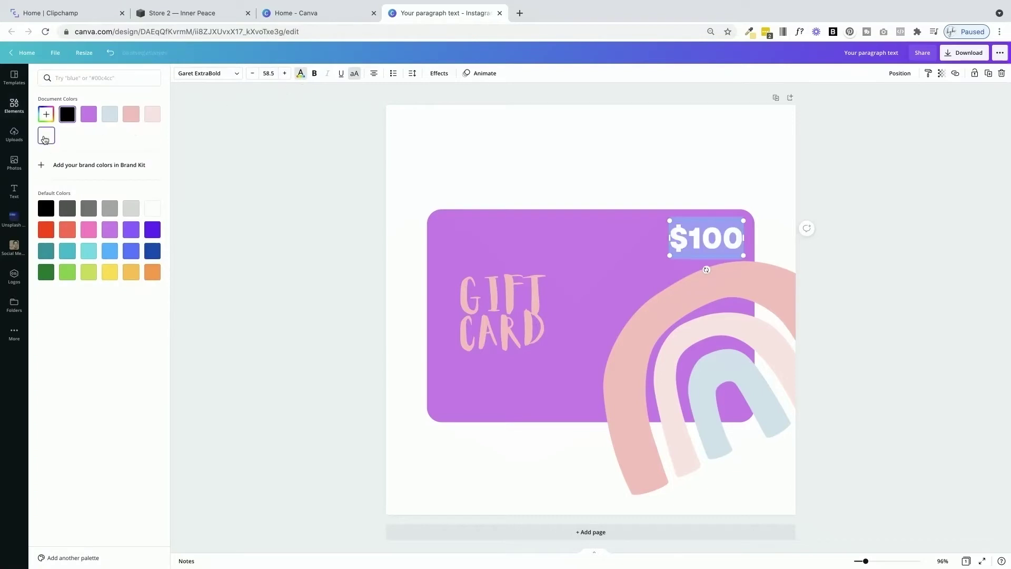
pyautogui.click(267, 140)
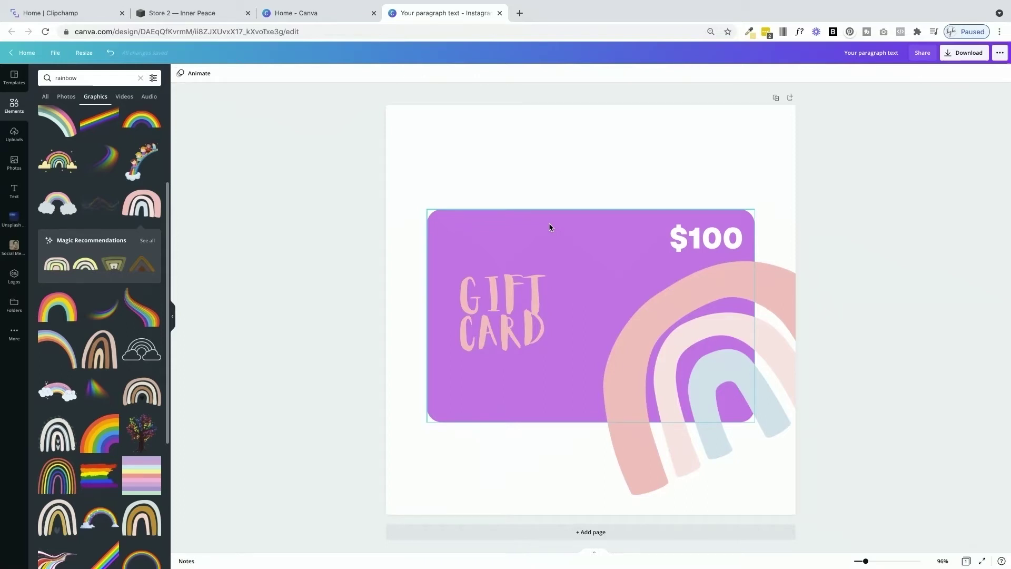
# Search Elements for 'texture' and add a grunge texture to the page.
pyautogui.click(9, 110)
pyautogui.click(98, 78)
pyautogui.write('te')
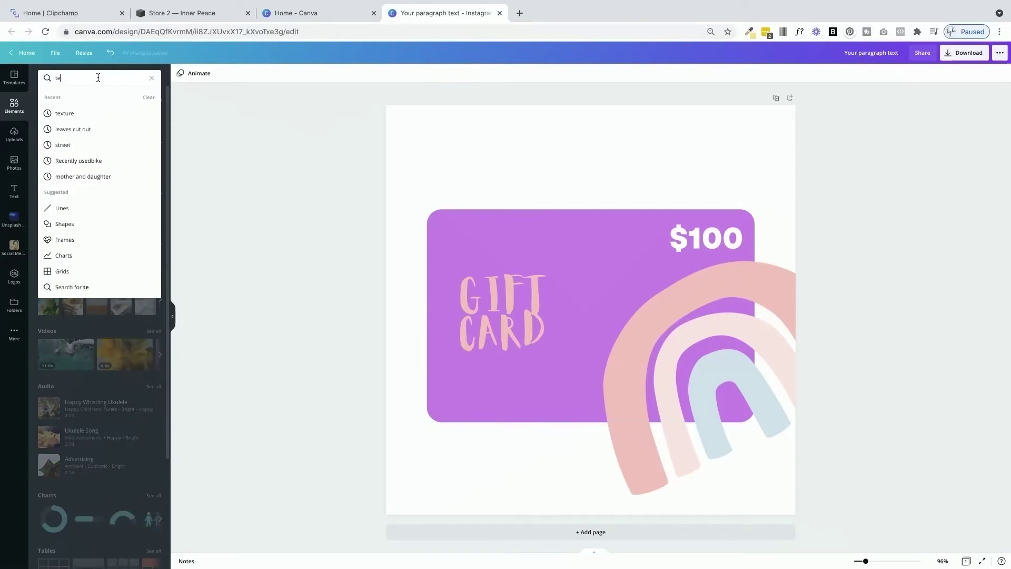
pyautogui.write('xture')
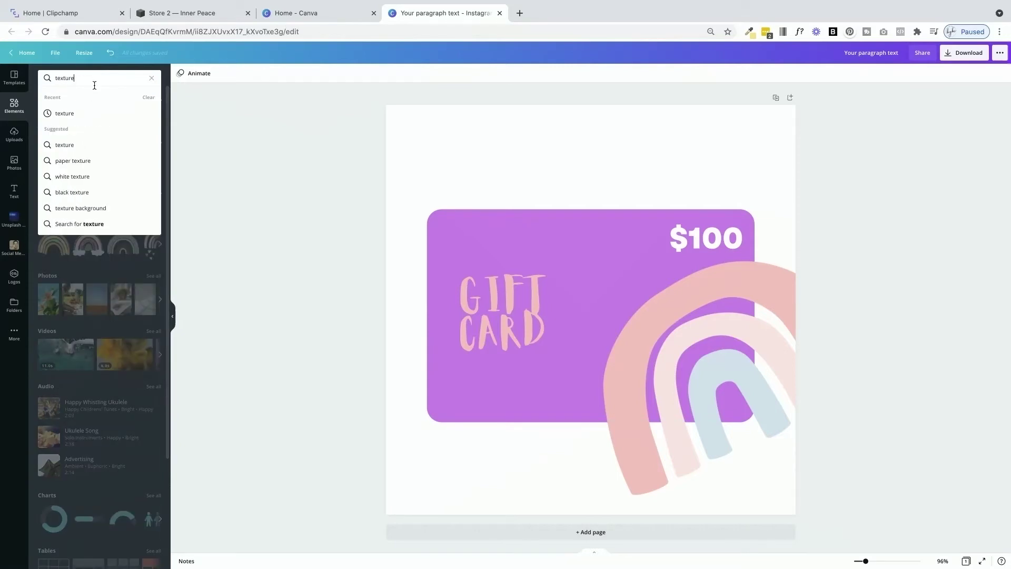
pyautogui.click(65, 143)
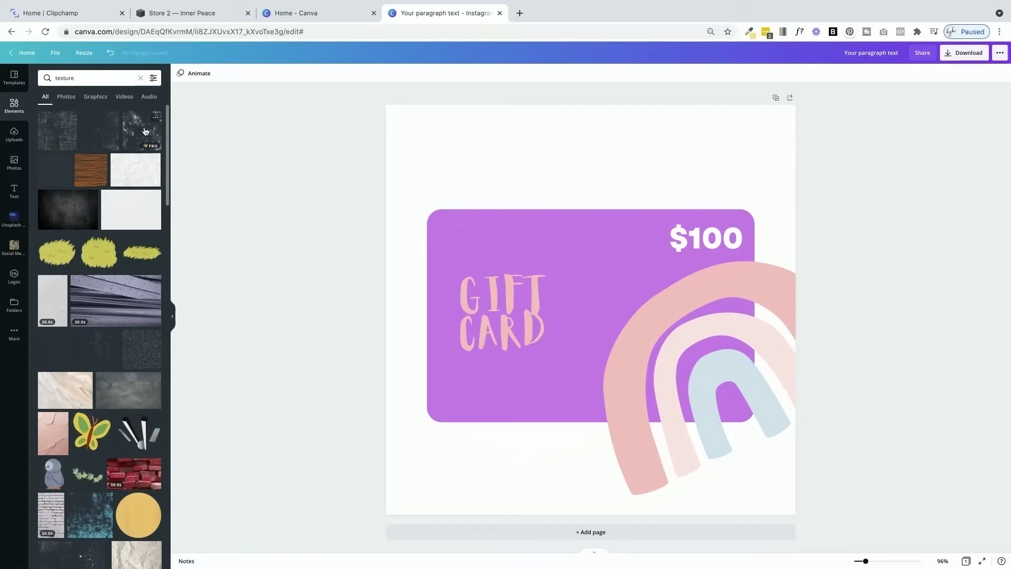
pyautogui.click(146, 132)
# Stretch the texture over the whole card and recolour it light pink.
pyautogui.moveTo(509, 228); pyautogui.dragTo(369, 193)
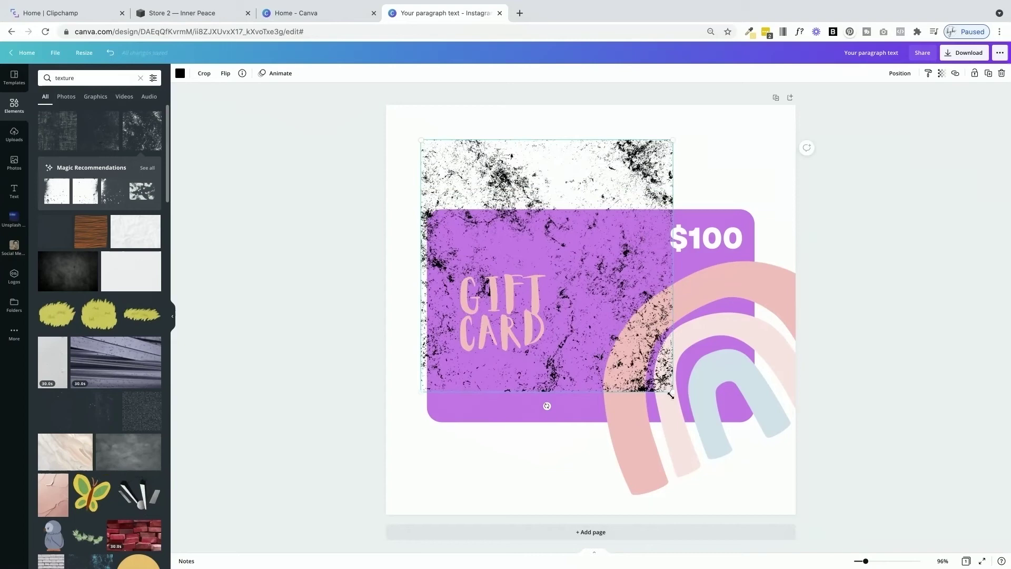
pyautogui.moveTo(713, 424); pyautogui.dragTo(808, 473)
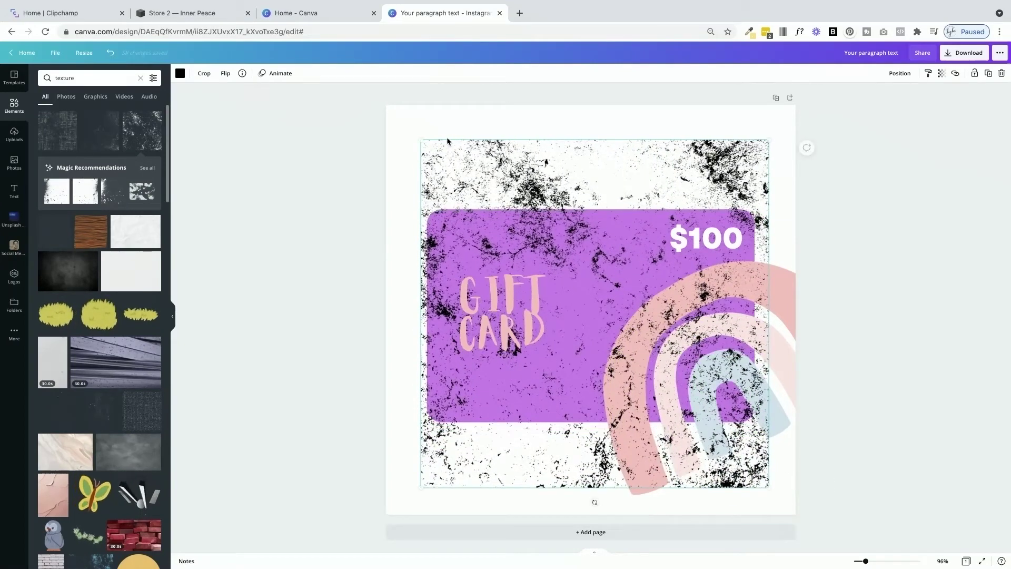
pyautogui.click(179, 75)
pyautogui.click(152, 115)
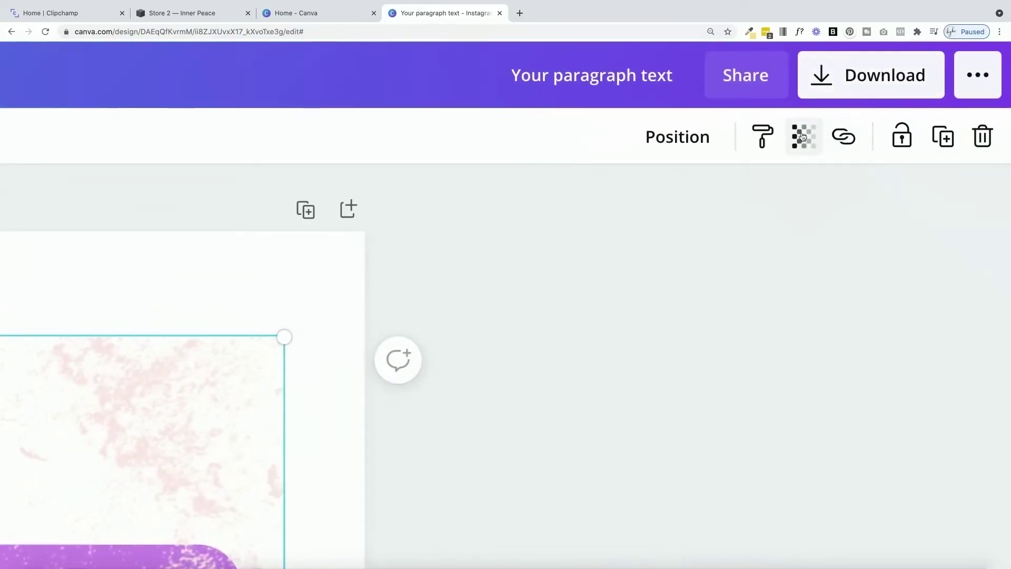
# Lower the texture's transparency to about 20, then move it one layer backward and forward again.
pyautogui.click(942, 76)
pyautogui.moveTo(722, 206); pyautogui.dragTo(719, 206)
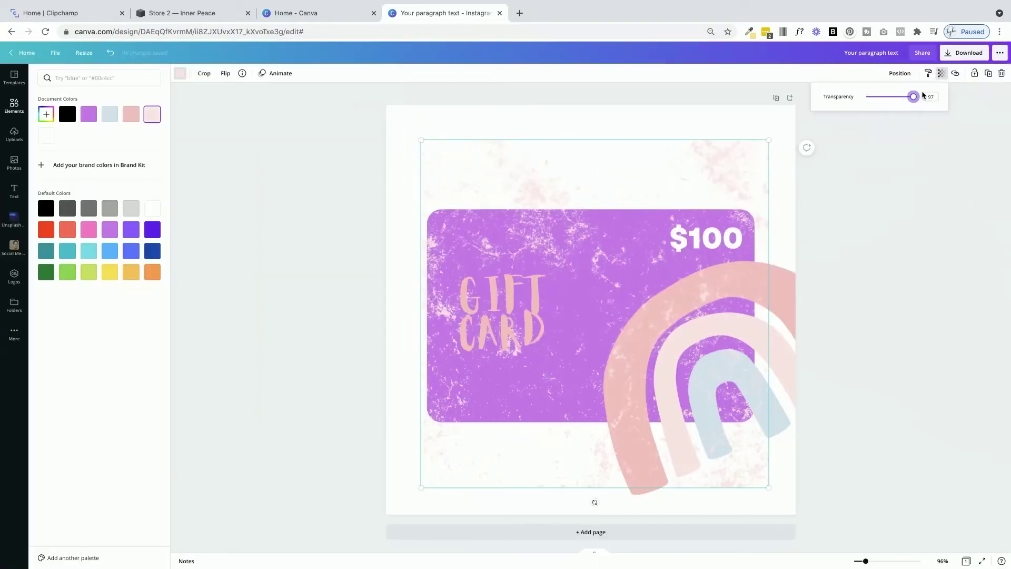
pyautogui.moveTo(914, 97); pyautogui.dragTo(876, 98)
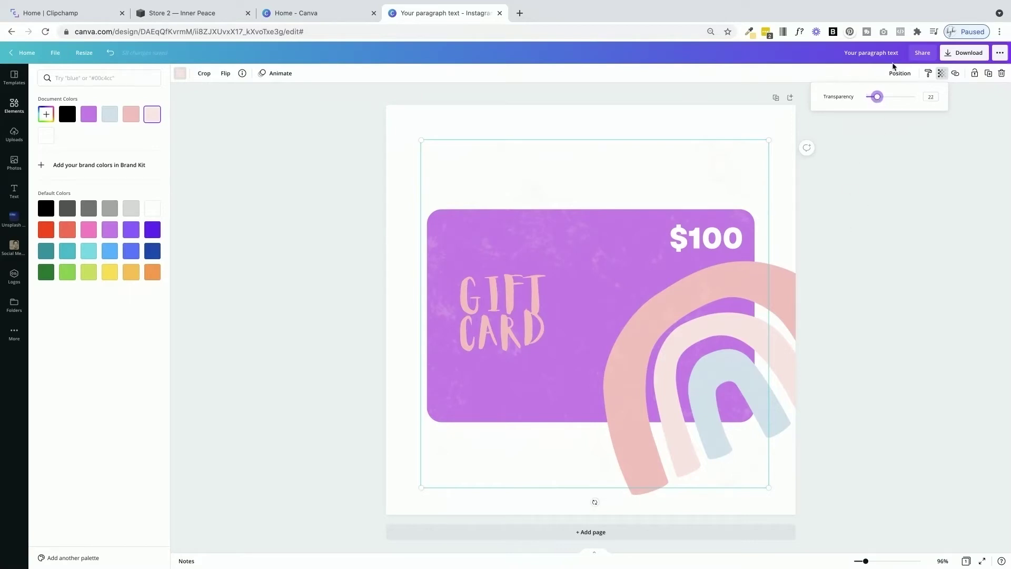
pyautogui.click(897, 75)
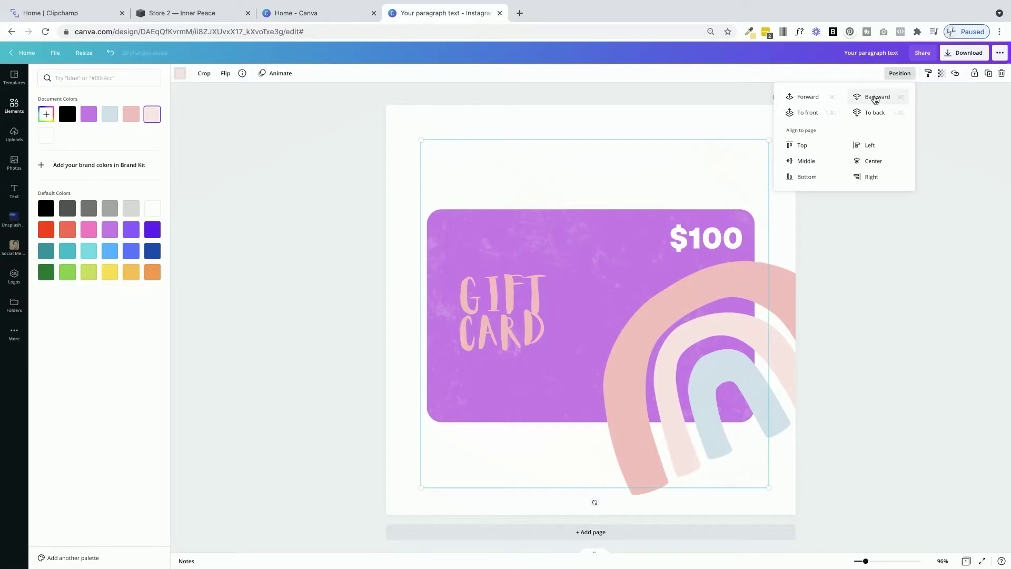
pyautogui.click(875, 99)
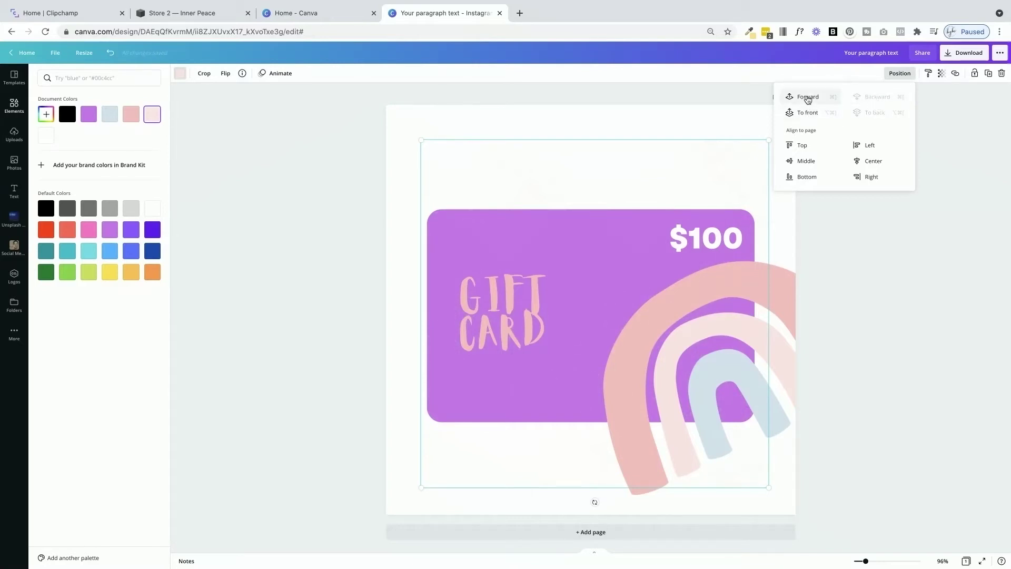
pyautogui.click(808, 98)
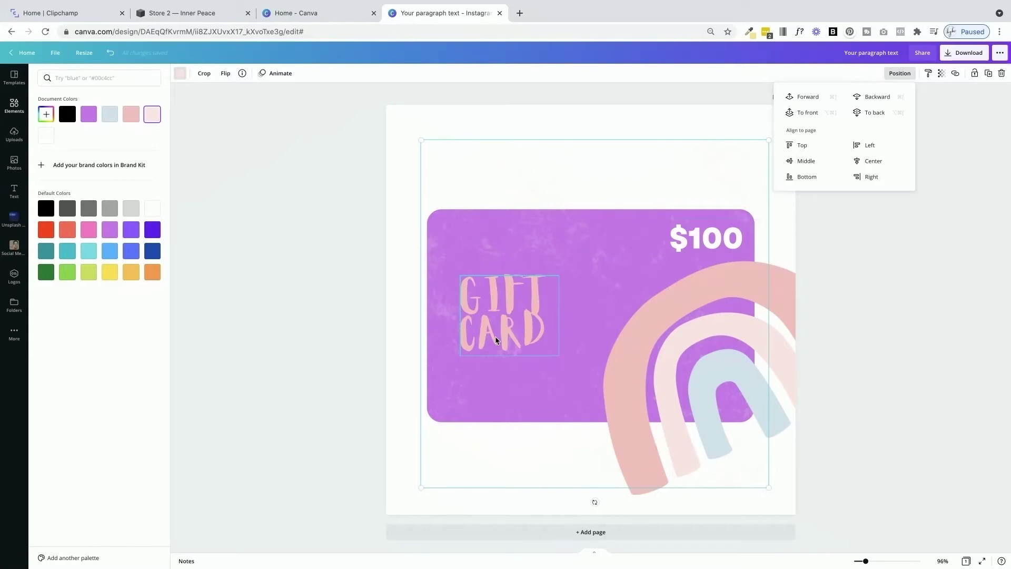
# Add a rectangle and stretch it past the page's top, left and right edges, down to the card's top.
pyautogui.click(532, 120)
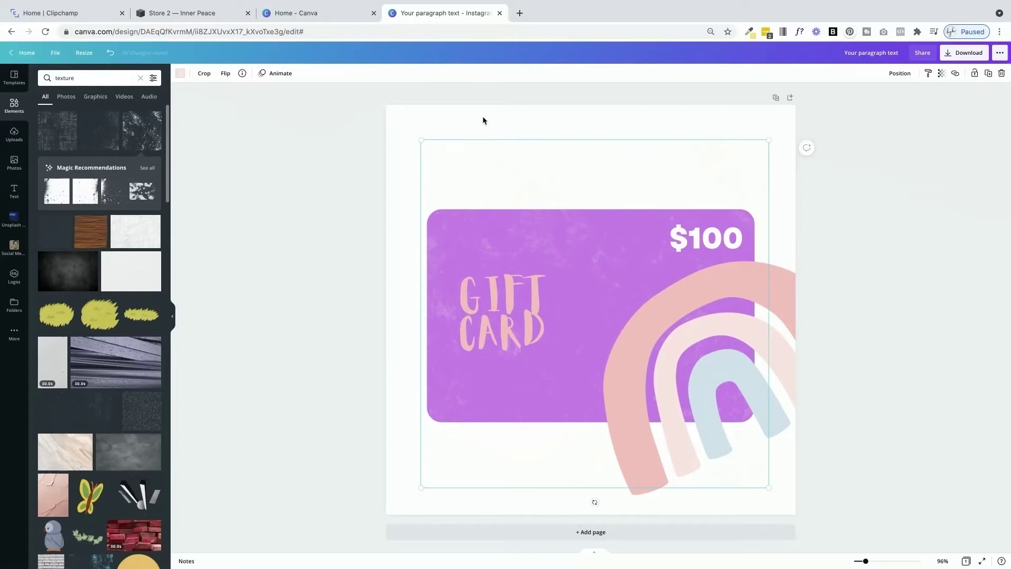
pyautogui.hotkey('ctrl', 'z')
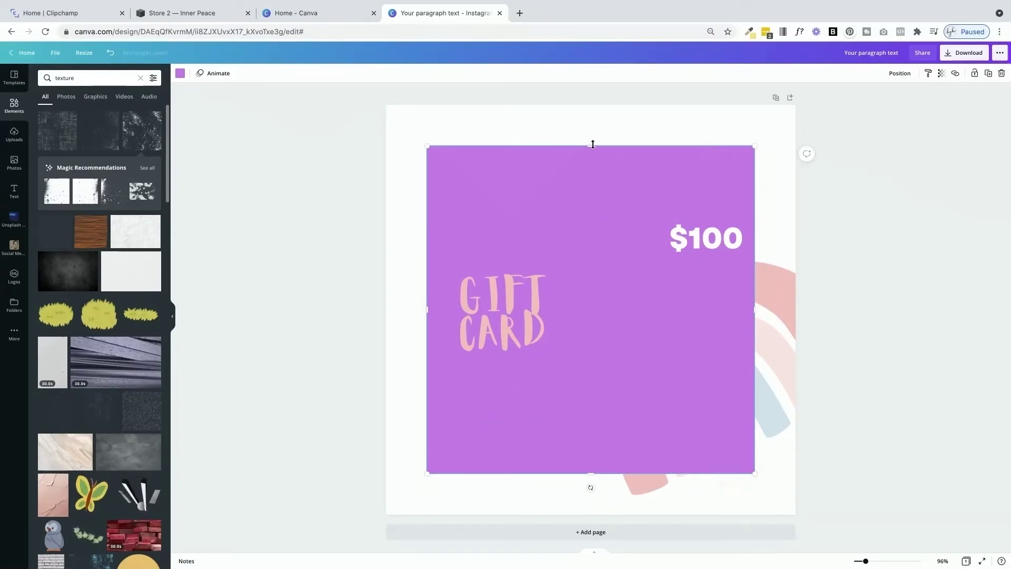
pyautogui.moveTo(591, 146); pyautogui.dragTo(541, 160)
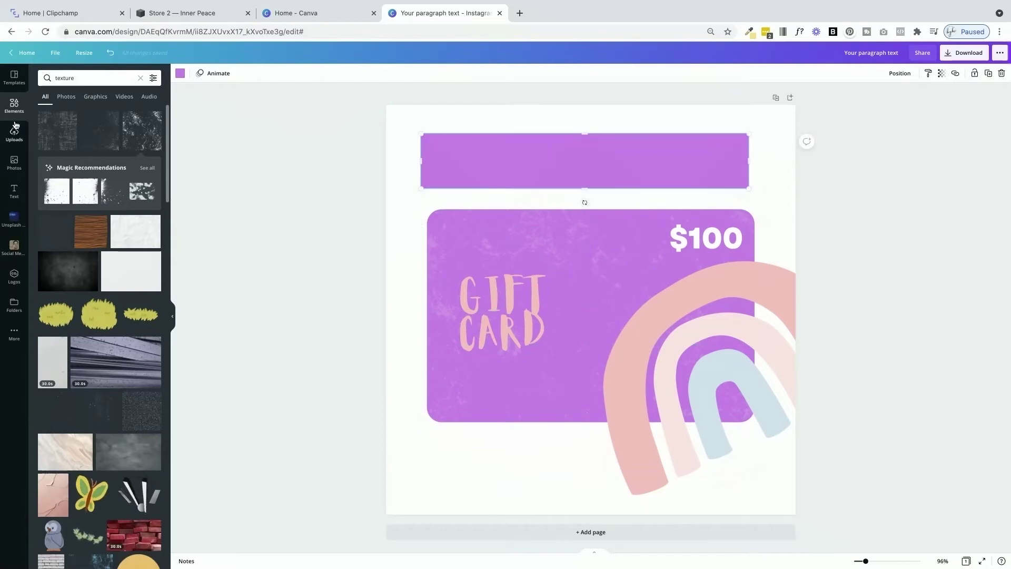
pyautogui.click(14, 105)
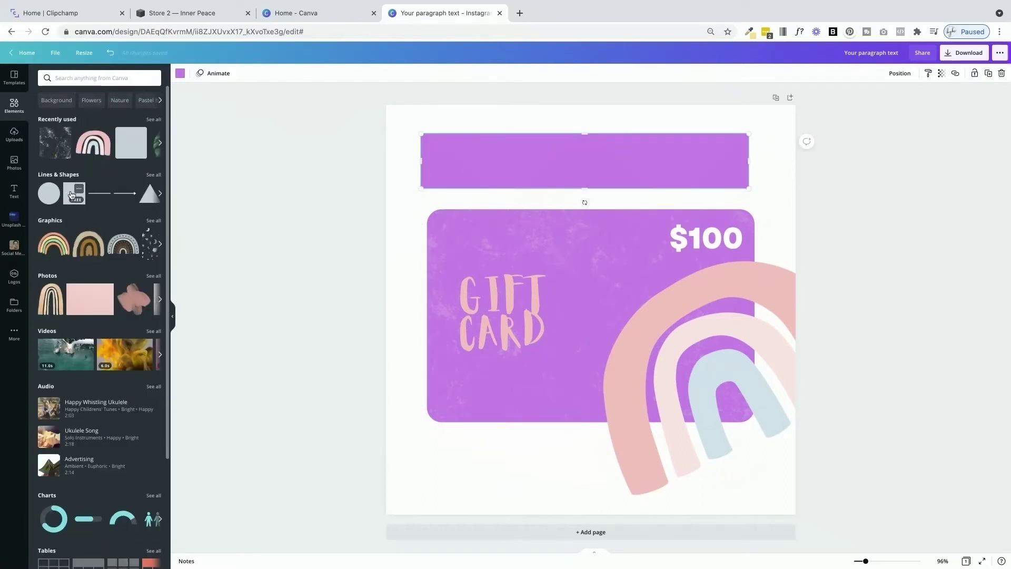
pyautogui.moveTo(423, 160); pyautogui.dragTo(354, 159)
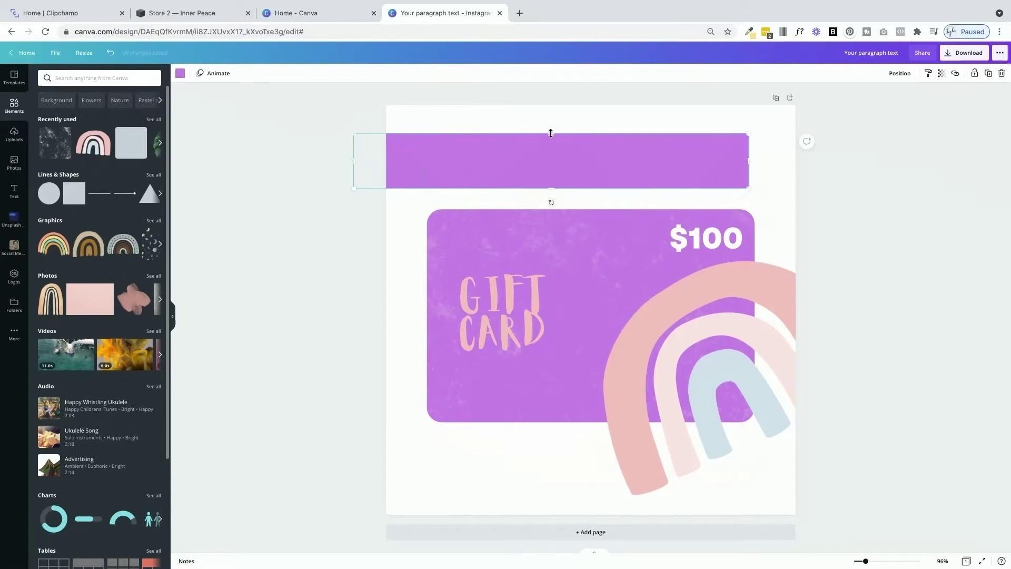
pyautogui.moveTo(551, 134); pyautogui.dragTo(551, 84)
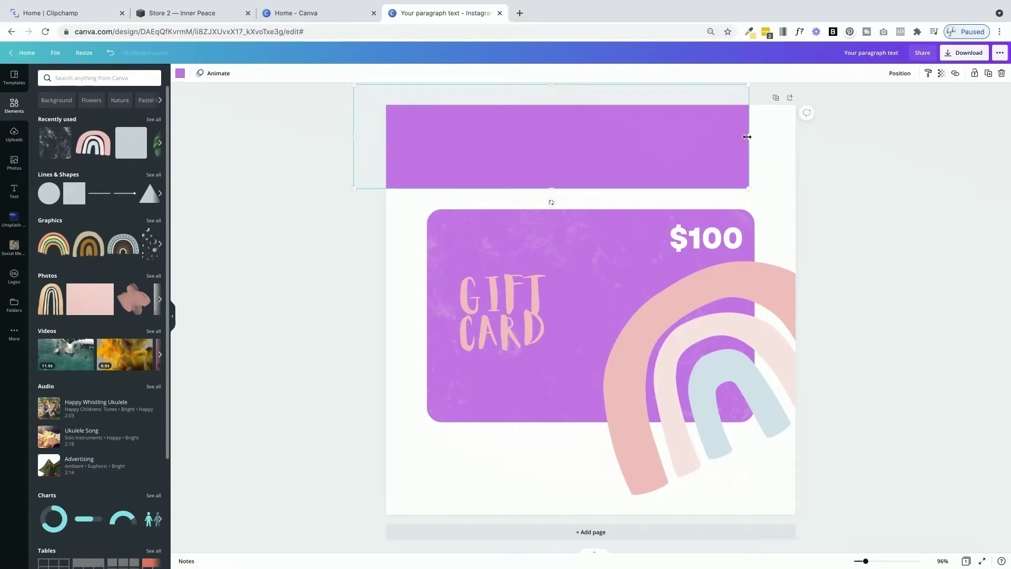
pyautogui.moveTo(747, 137); pyautogui.dragTo(851, 138)
pyautogui.moveTo(605, 188); pyautogui.dragTo(602, 209)
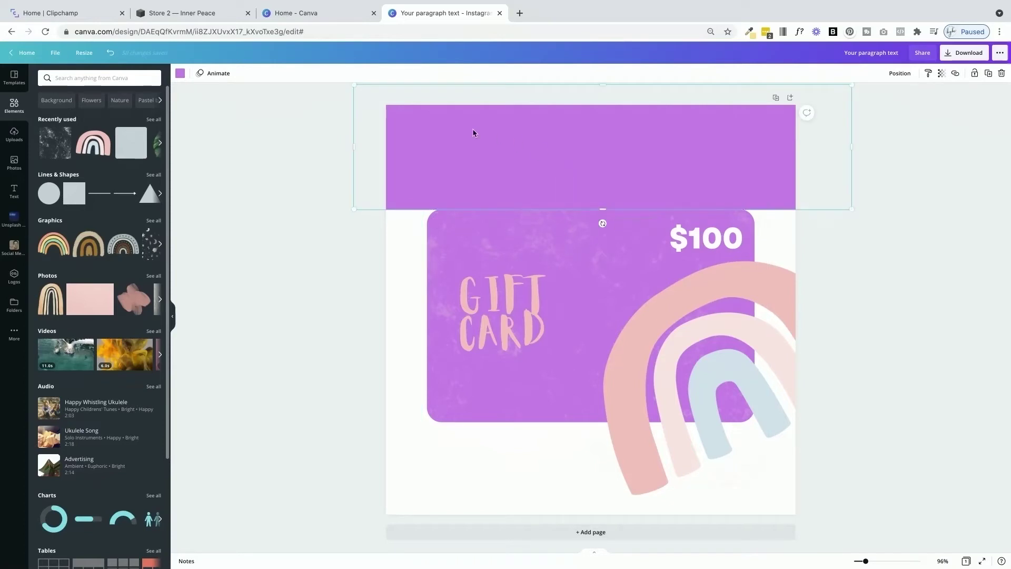
# Make the rectangle white and copy it.
pyautogui.click(179, 73)
pyautogui.click(152, 114)
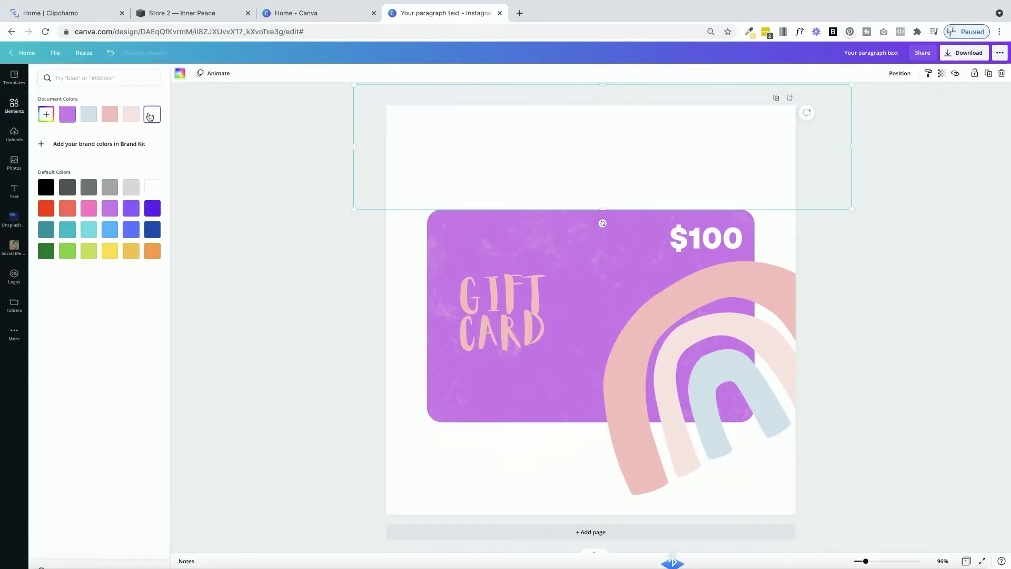
pyautogui.rightClick(514, 142)
pyautogui.click(538, 152)
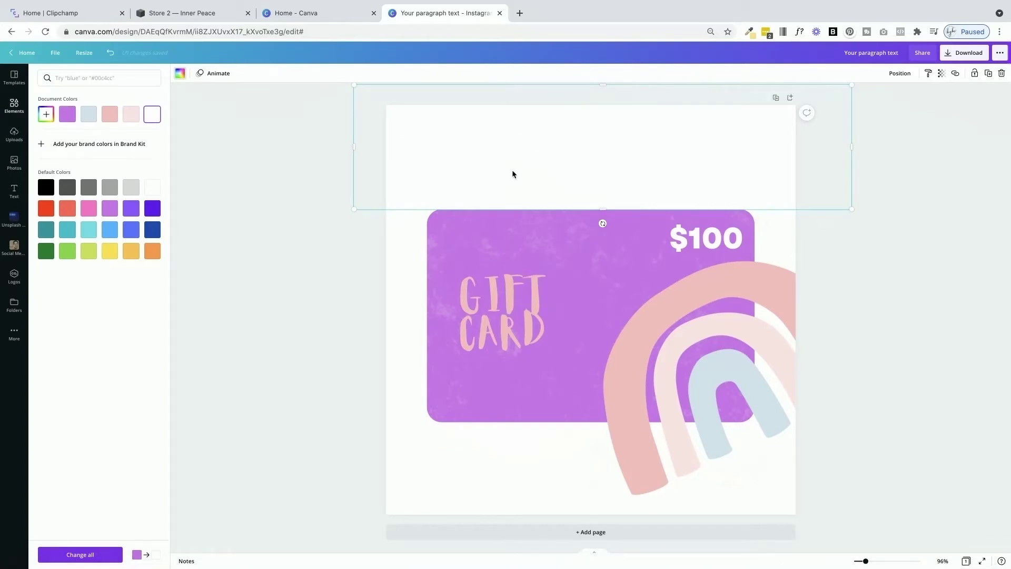
# Paste white rectangle copies below the gift card and along its right and left sides, making the side one taller.
pyautogui.rightClick(514, 162)
pyautogui.click(533, 185)
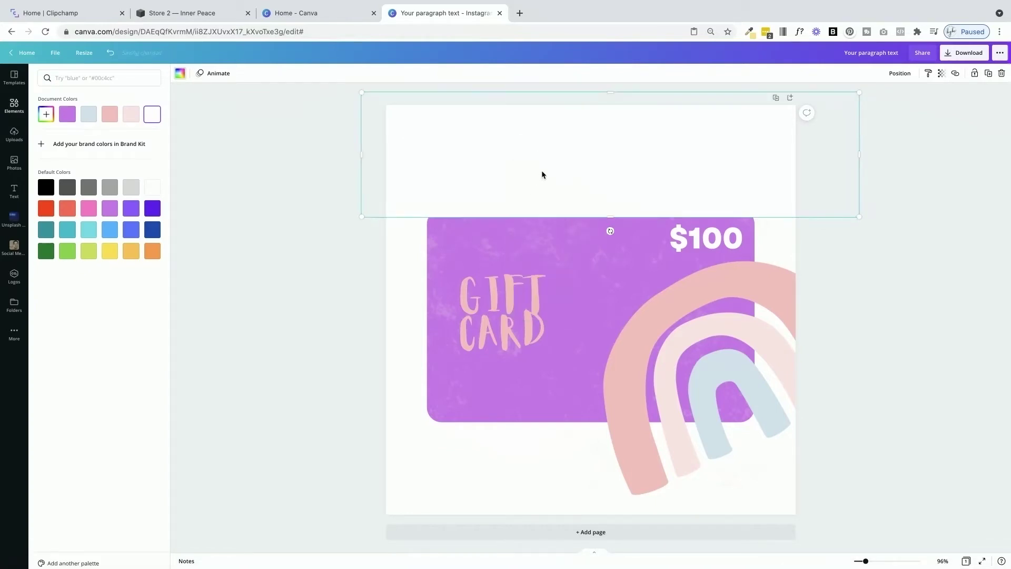
pyautogui.moveTo(542, 172); pyautogui.dragTo(549, 485)
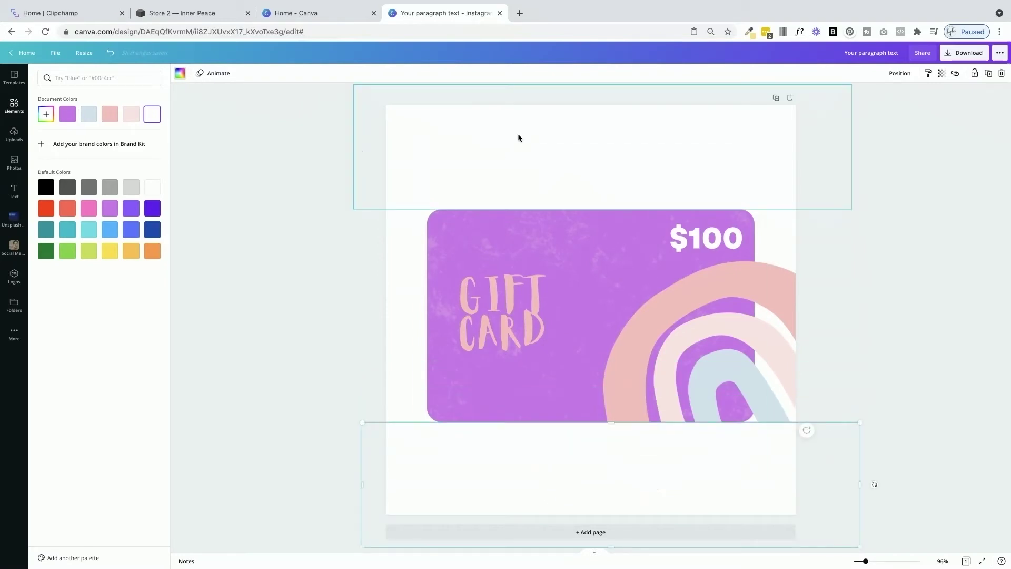
pyautogui.press('alt')
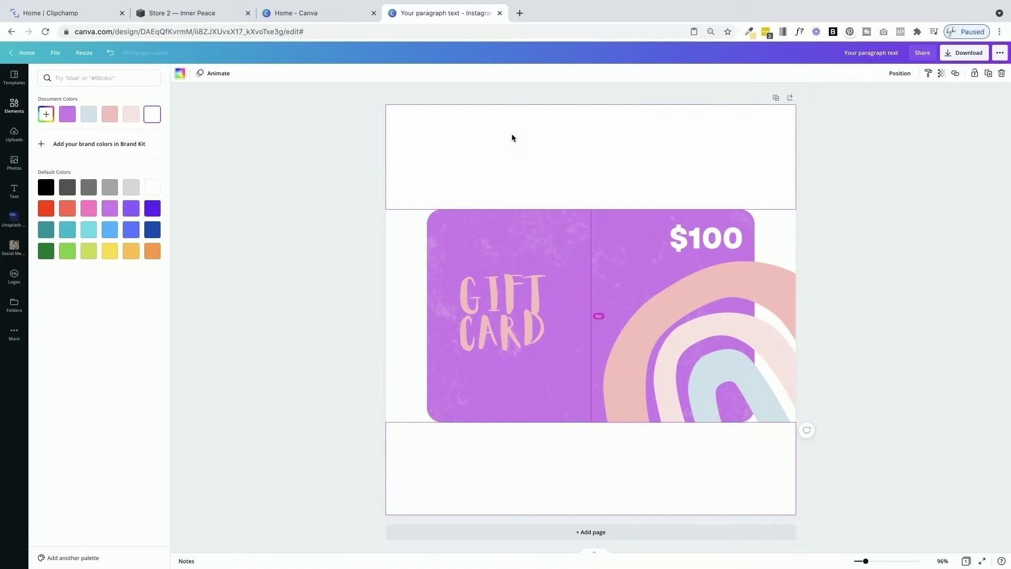
pyautogui.moveTo(492, 137); pyautogui.dragTo(453, 262)
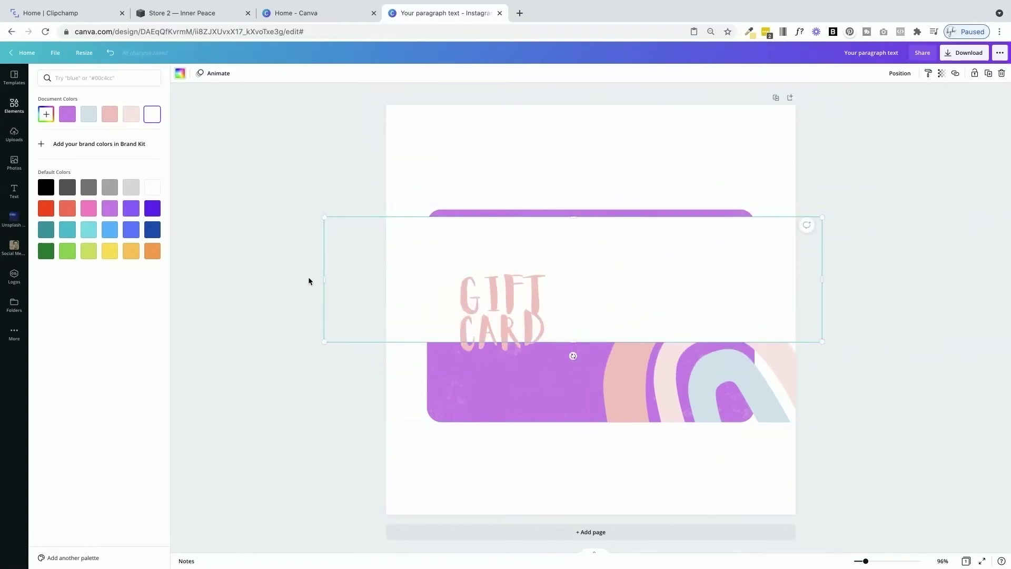
pyautogui.moveTo(325, 278); pyautogui.dragTo(794, 277)
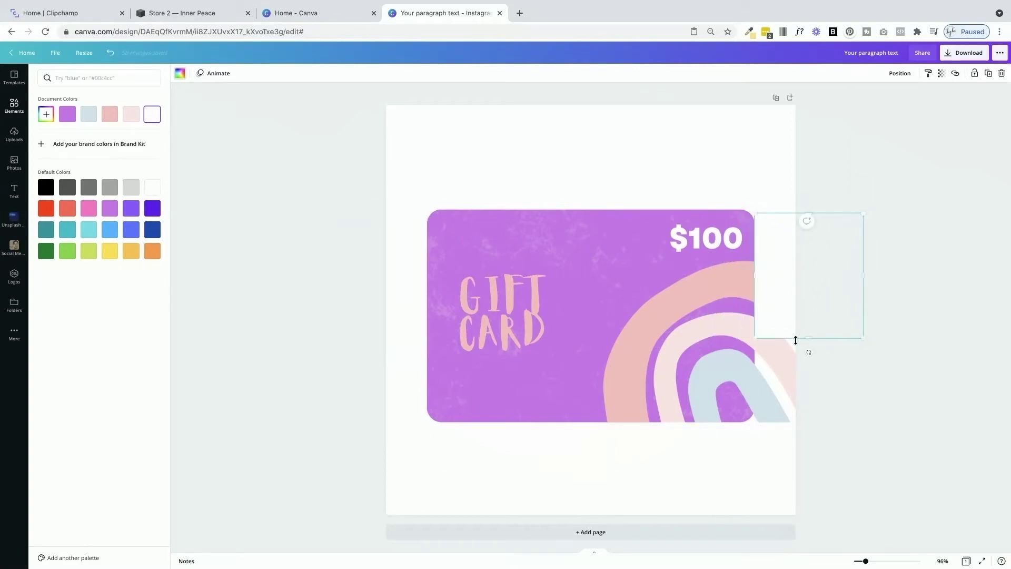
pyautogui.moveTo(806, 339); pyautogui.dragTo(804, 462)
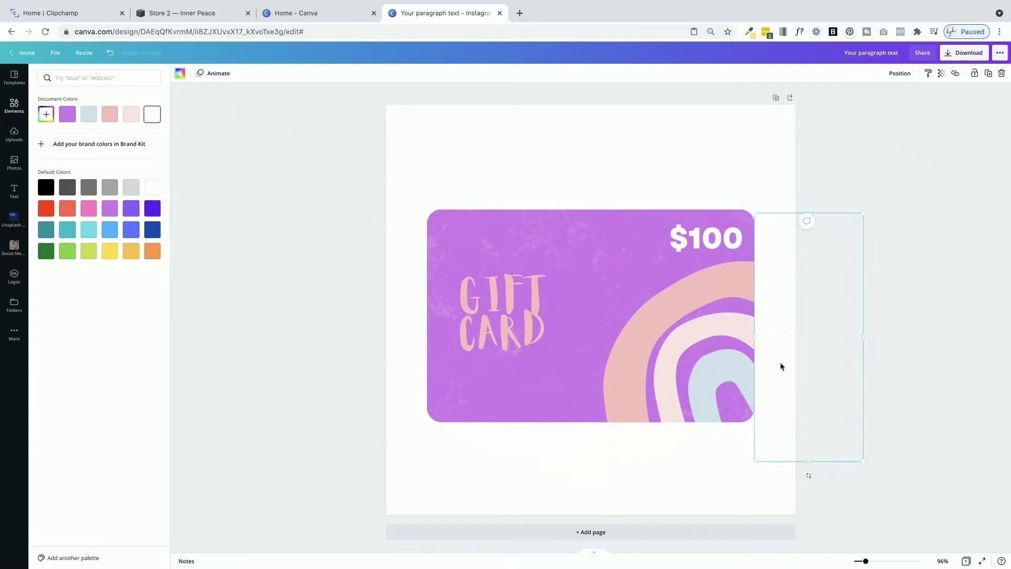
pyautogui.moveTo(780, 366); pyautogui.dragTo(343, 359)
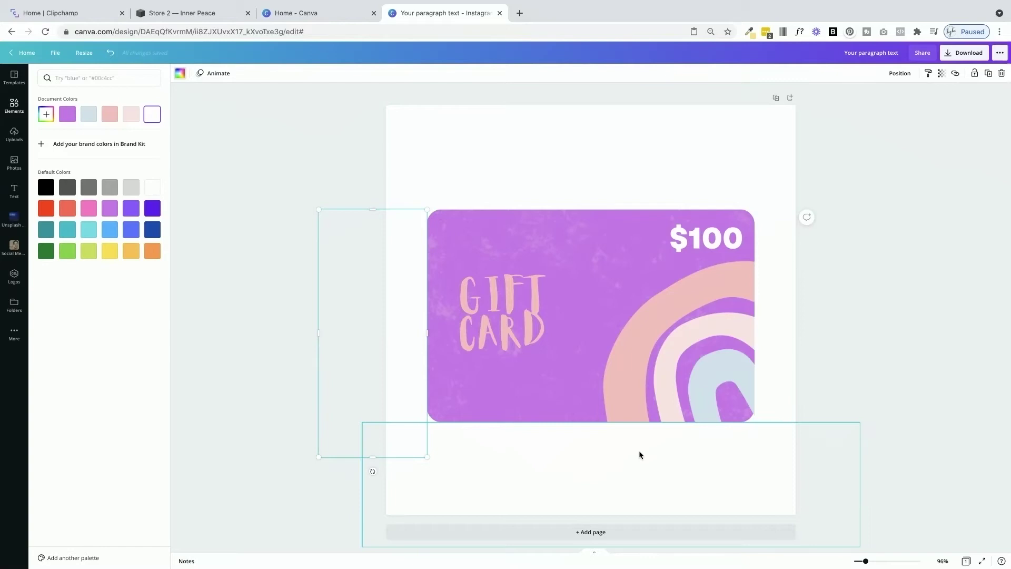
# Select the rainbow graphic and nudge it slightly upward within the card.
pyautogui.click(672, 366)
pyautogui.moveTo(673, 364)
pyautogui.mouseDown()
pyautogui.moveTo(670, 372)
pyautogui.moveTo(675, 355)
pyautogui.mouseUp()
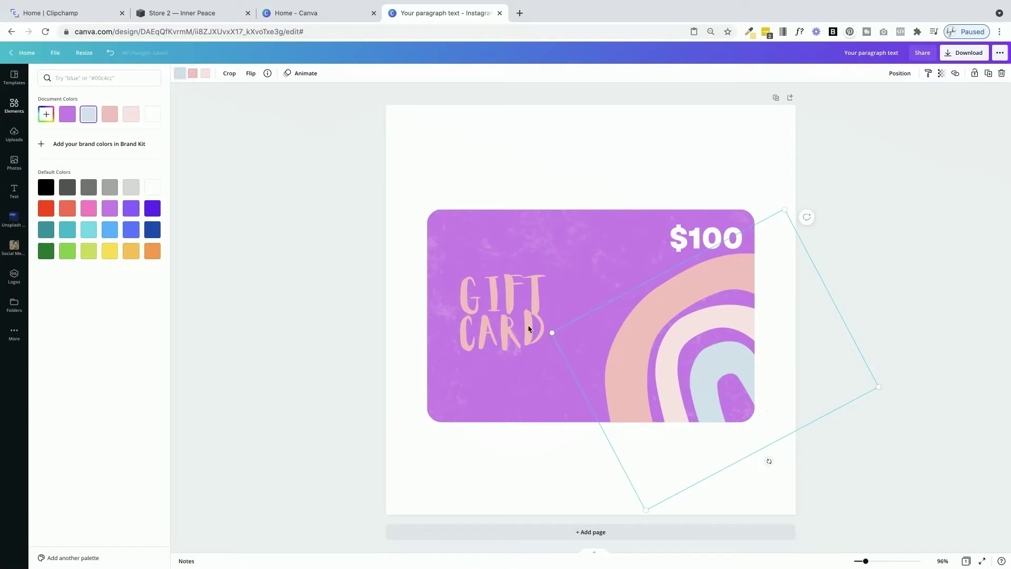
# Search elements for 'leaf', add a monstera leaf, shrink it and move it onto the card.
pyautogui.click(13, 106)
pyautogui.click(83, 78)
pyautogui.write('lea')
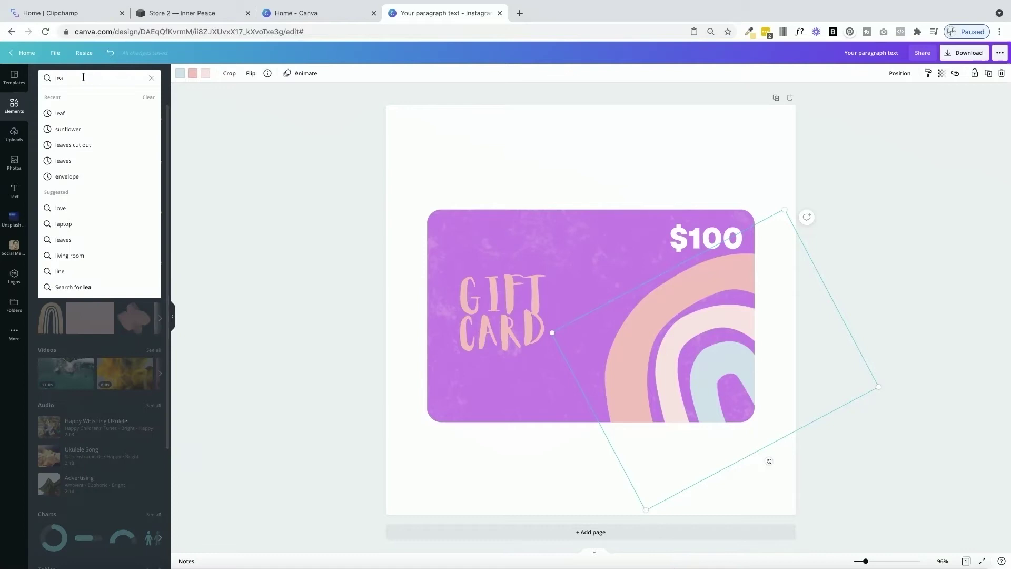
pyautogui.write('f')
pyautogui.press('Return')
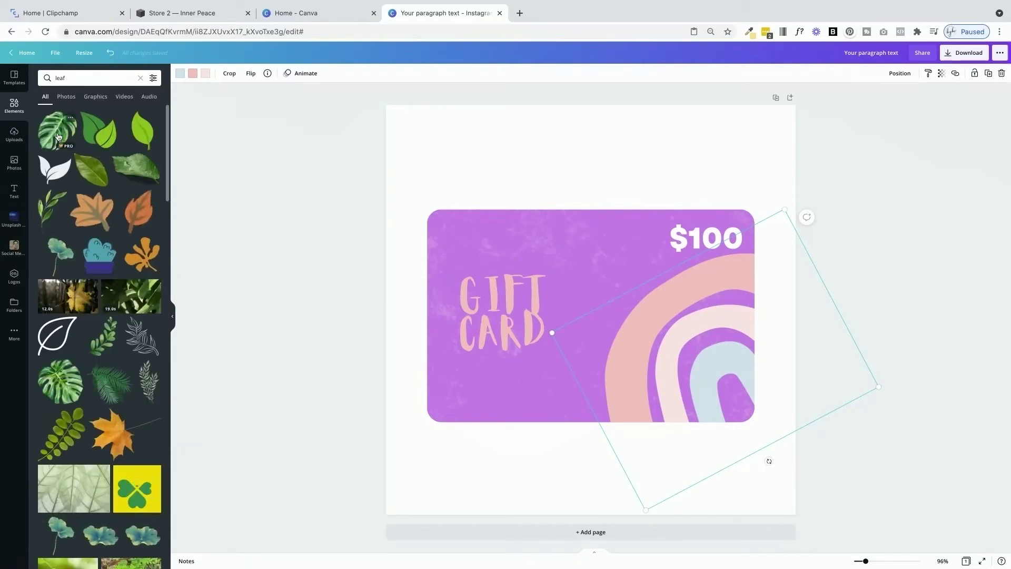
pyautogui.moveTo(55, 150); pyautogui.dragTo(491, 239)
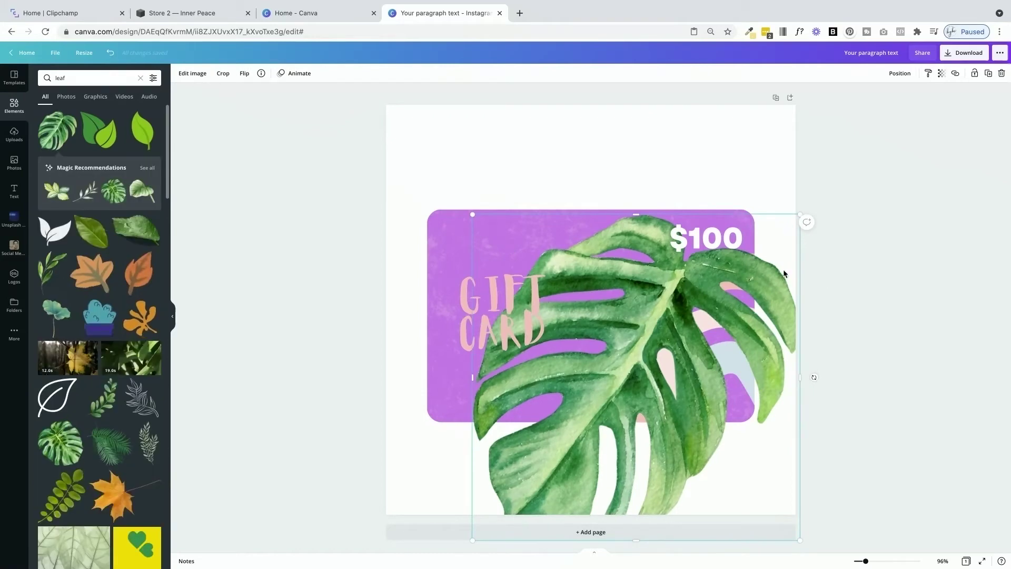
pyautogui.moveTo(689, 272); pyautogui.dragTo(610, 403)
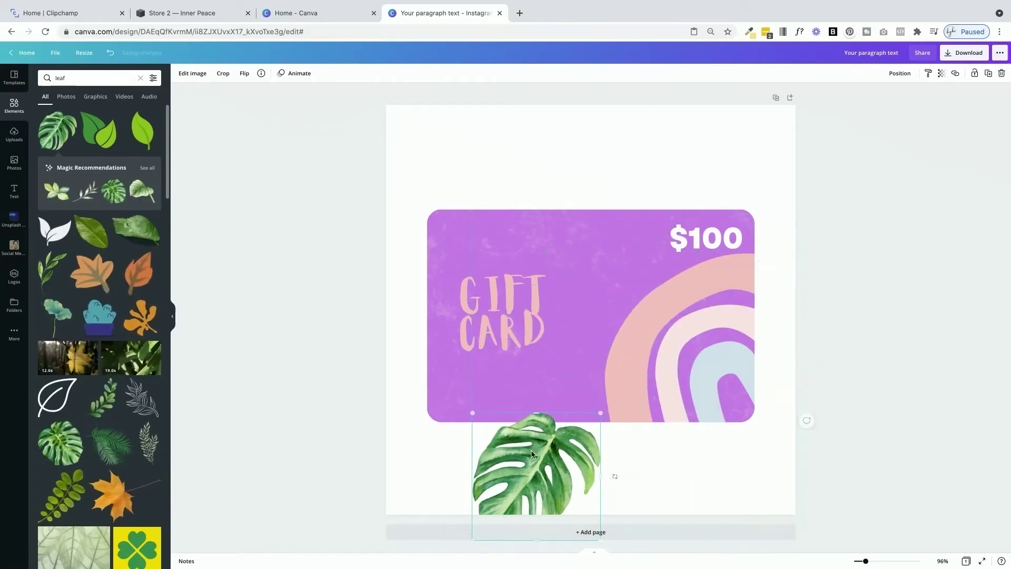
pyautogui.moveTo(534, 454); pyautogui.dragTo(557, 216)
# Delete the rainbow shape from the card.
pyautogui.click(649, 367)
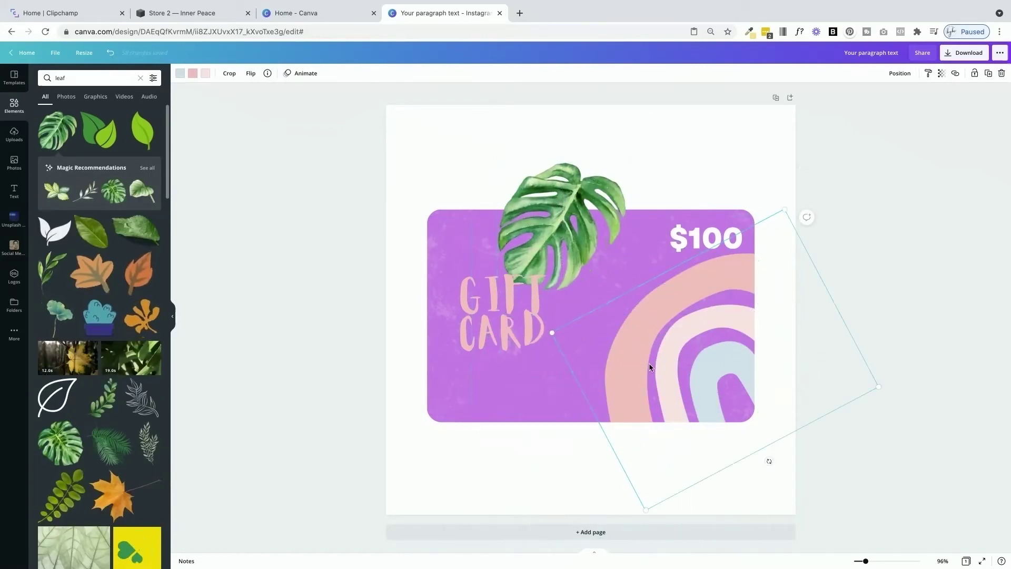
pyautogui.rightClick(649, 362)
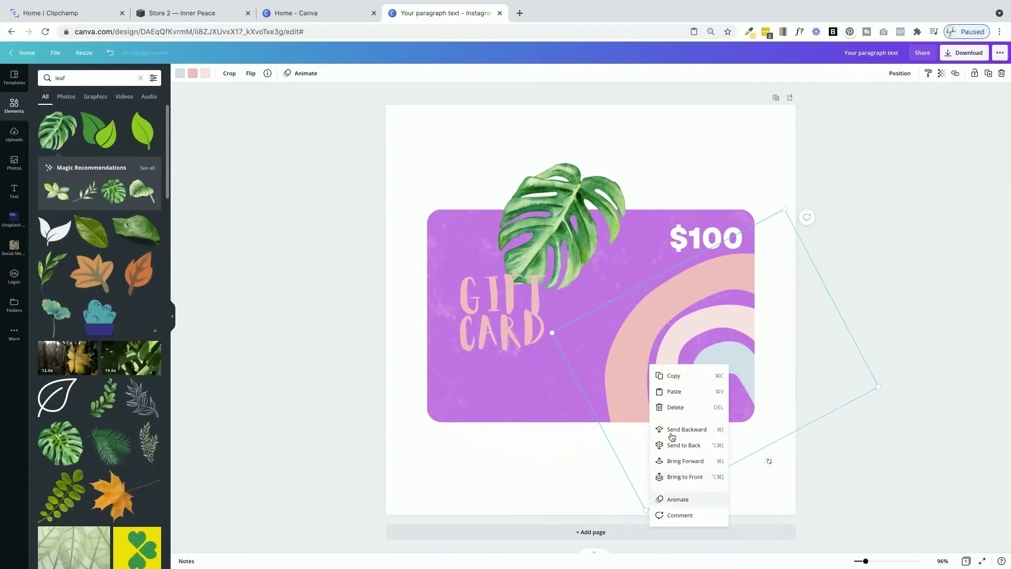
pyautogui.click(676, 407)
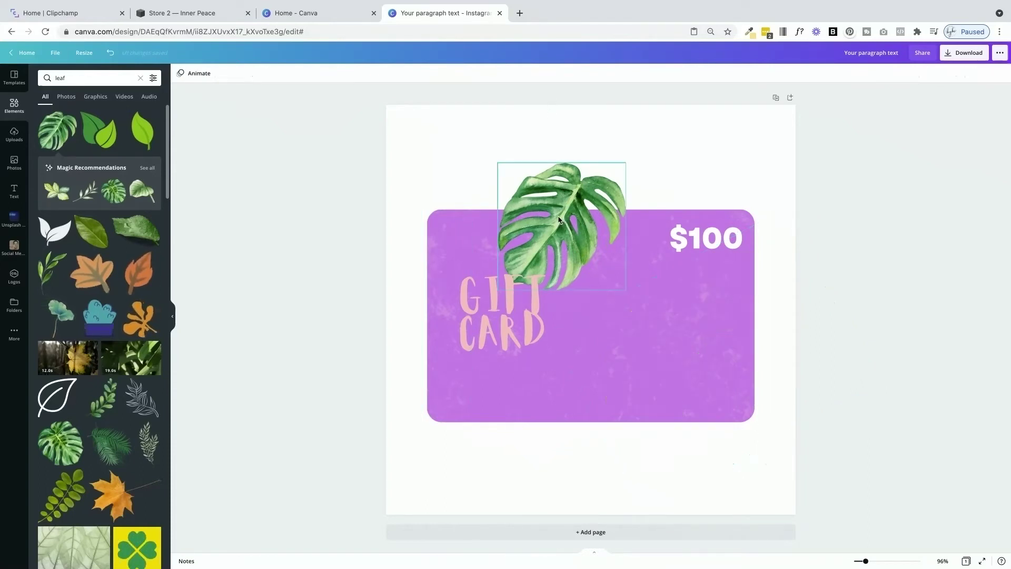
# Move the leaf to the card's lower-right edge, paste a copy beside it and flip the copy horizontally.
pyautogui.moveTo(552, 211); pyautogui.dragTo(637, 370)
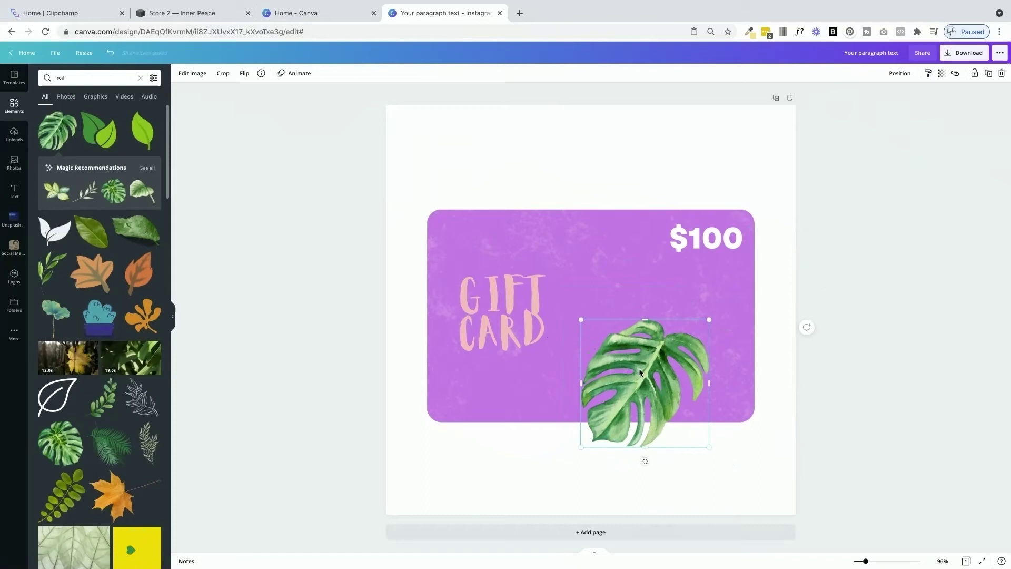
pyautogui.rightClick(640, 370)
pyautogui.click(649, 371)
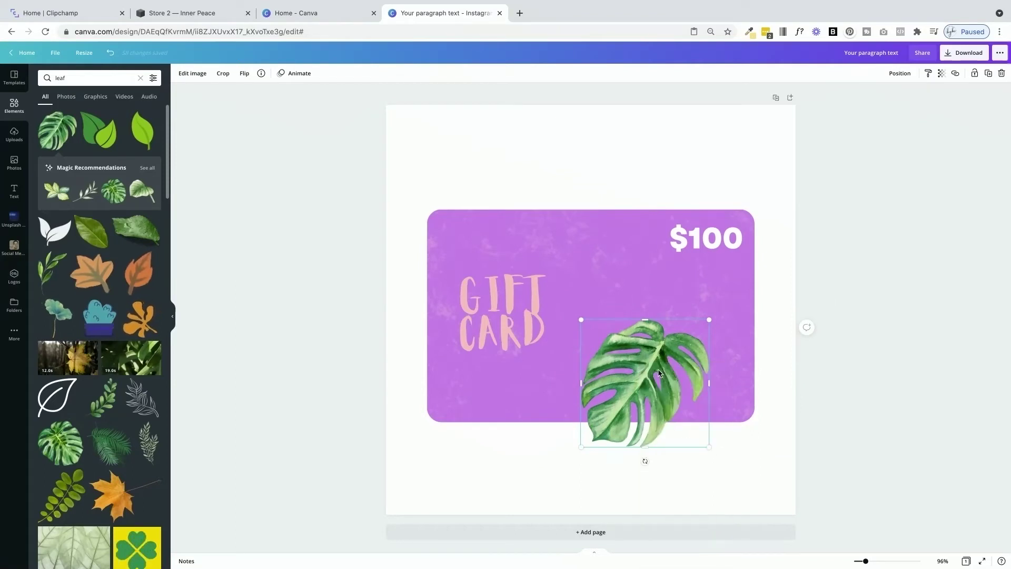
pyautogui.rightClick(658, 373)
pyautogui.click(680, 388)
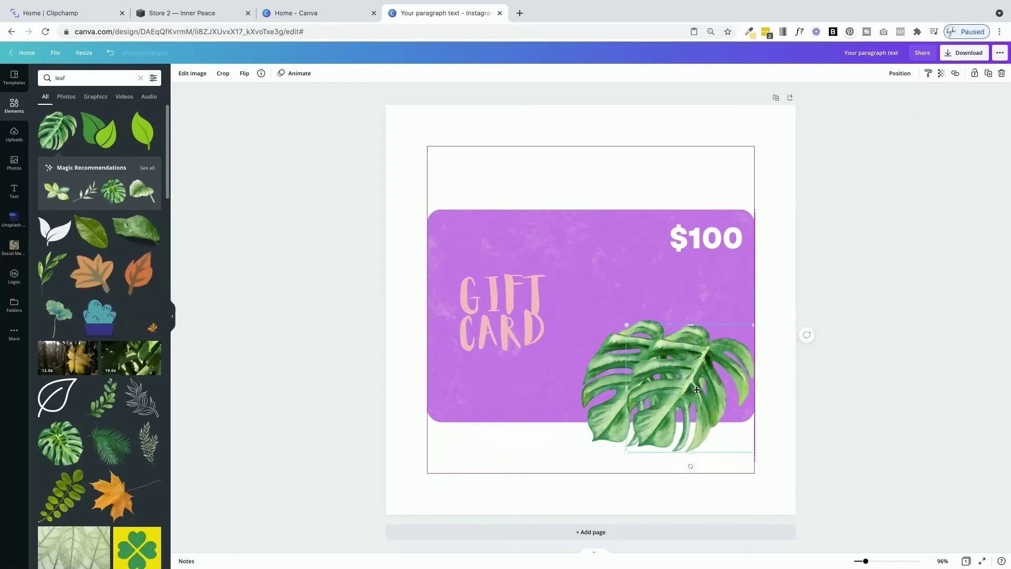
pyautogui.moveTo(642, 389); pyautogui.dragTo(710, 391)
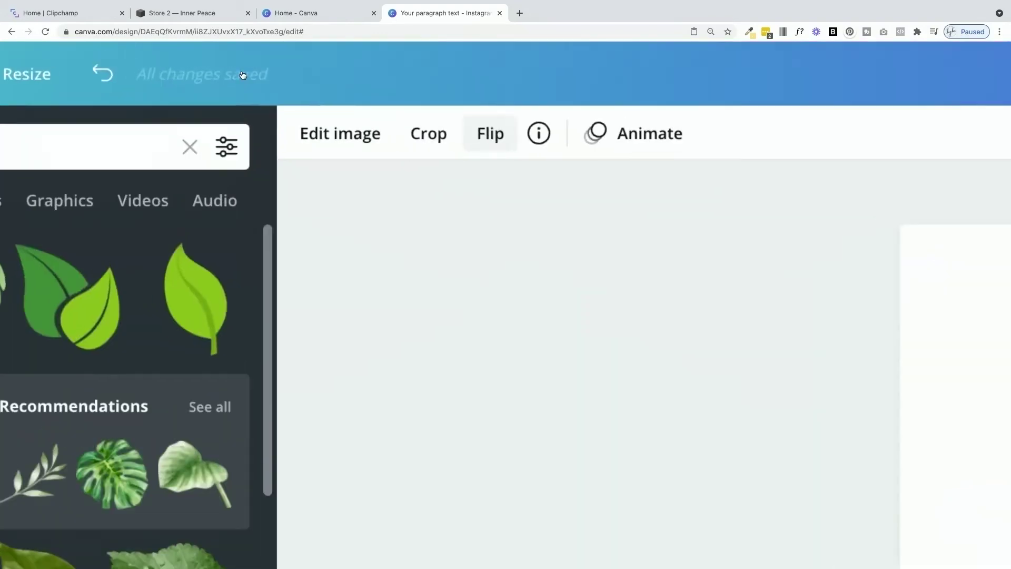
pyautogui.click(497, 141)
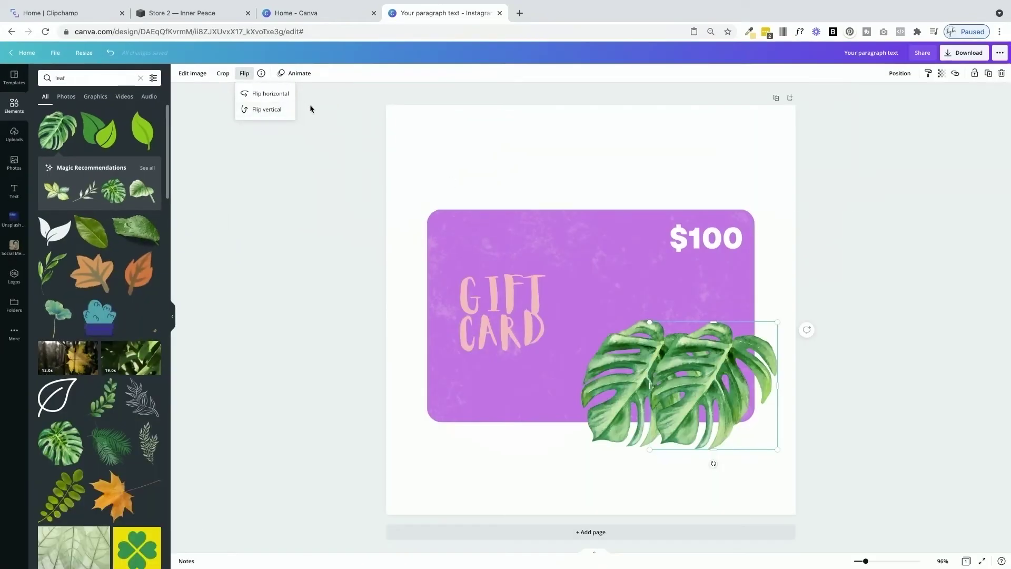
pyautogui.click(273, 97)
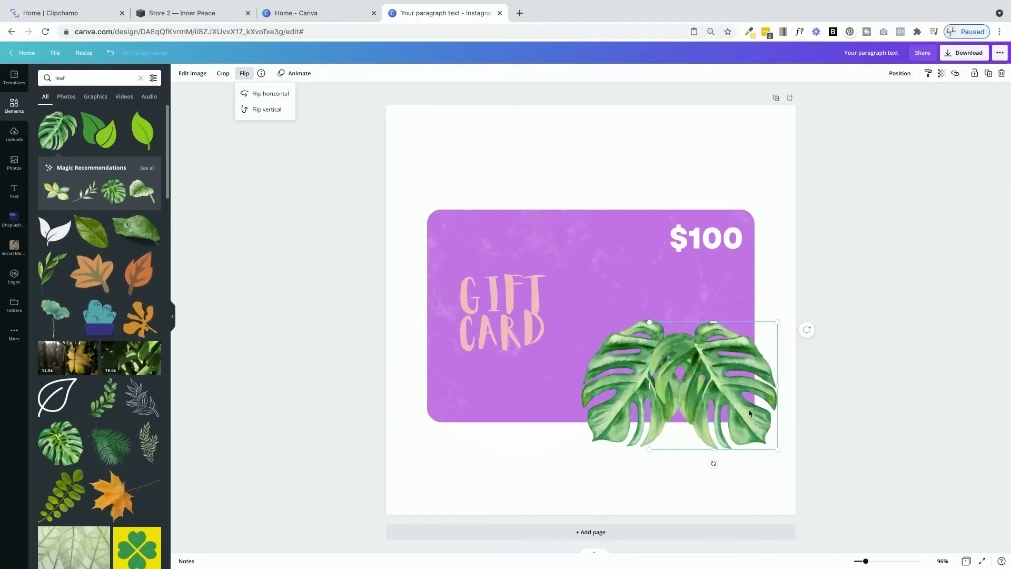
pyautogui.moveTo(715, 384); pyautogui.dragTo(780, 384)
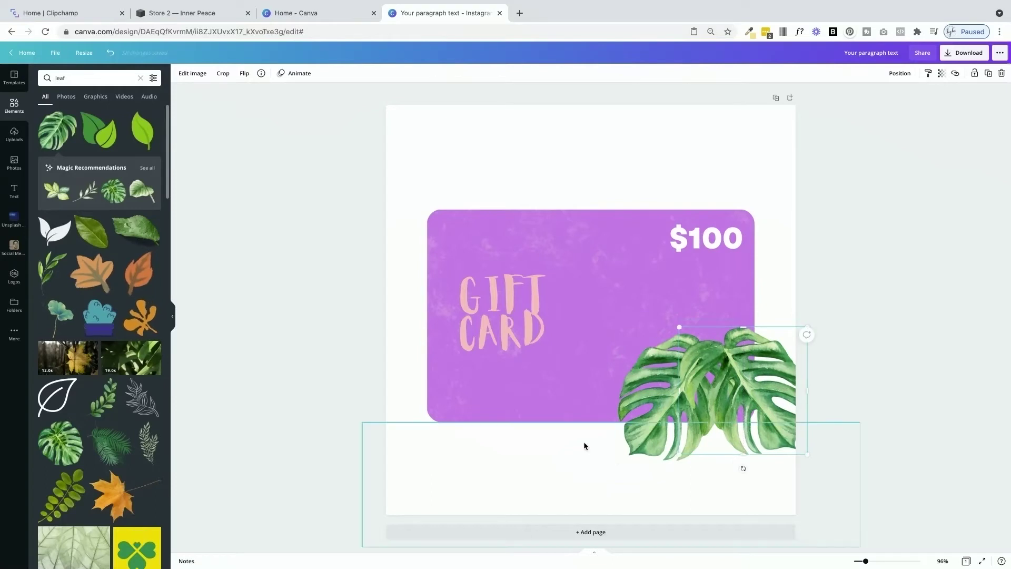
# Bring the blank element below the card two layers forward.
pyautogui.click(561, 463)
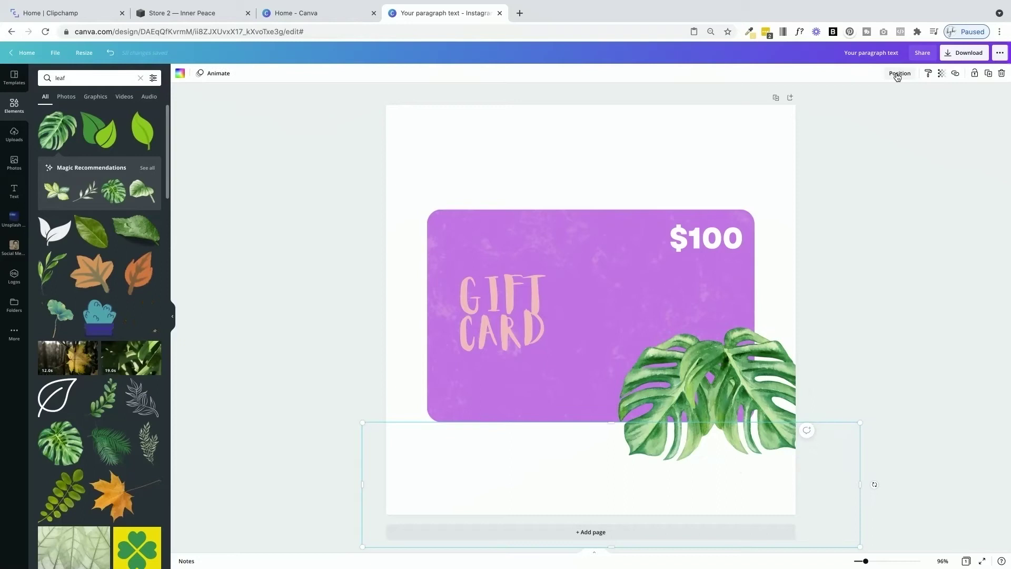
pyautogui.click(897, 74)
pyautogui.click(804, 98)
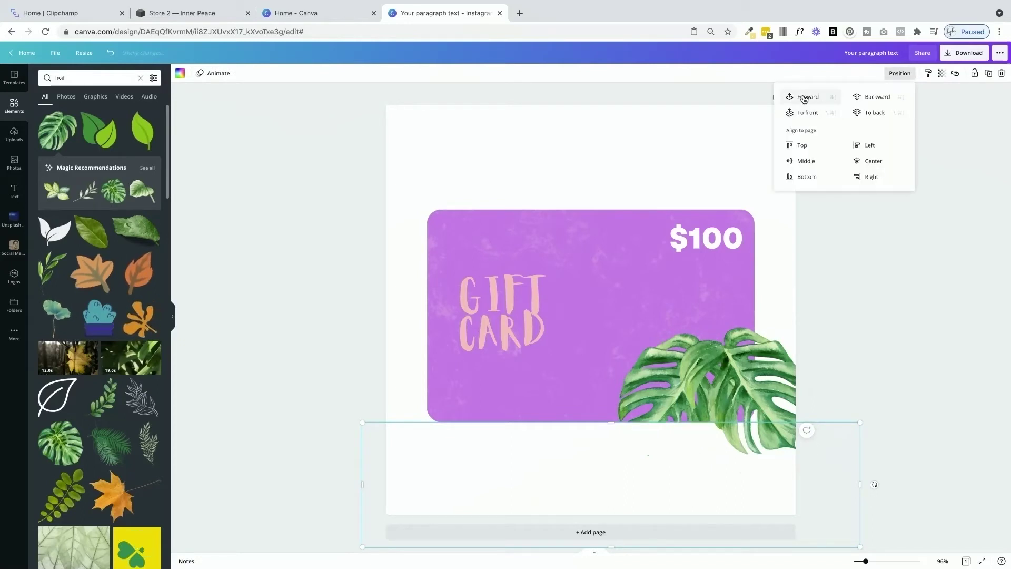
pyautogui.click(804, 97)
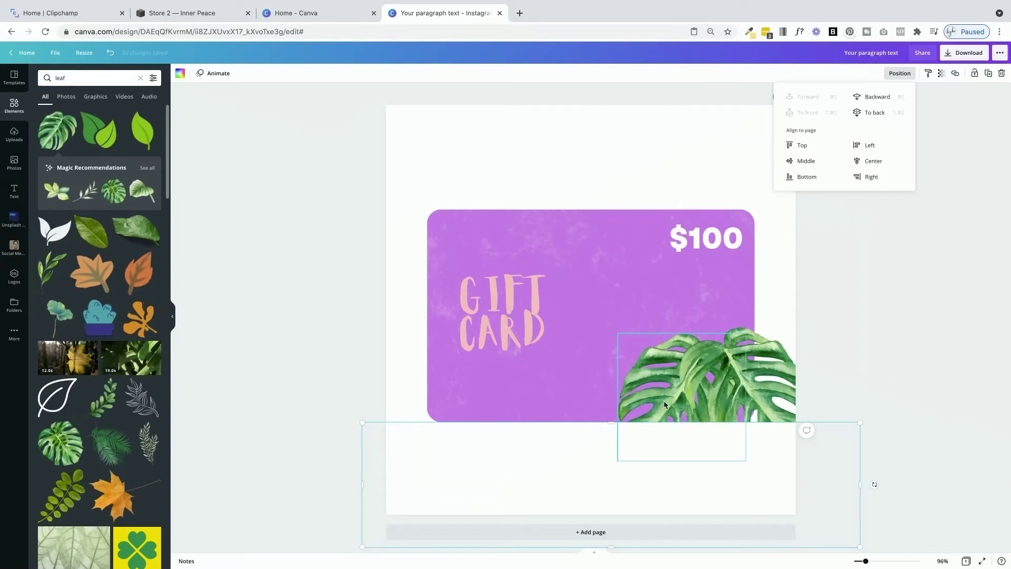
# Group the two monstera leaves and rotate the group to tilt it.
pyautogui.click(669, 369)
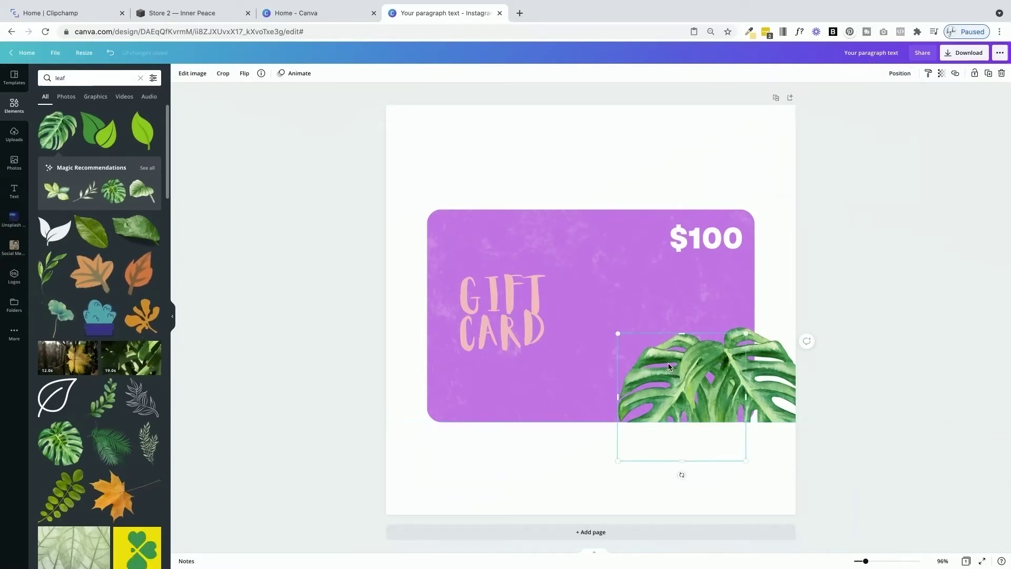
pyautogui.keyDown('shift'); pyautogui.click(780, 365); pyautogui.keyUp('shift')
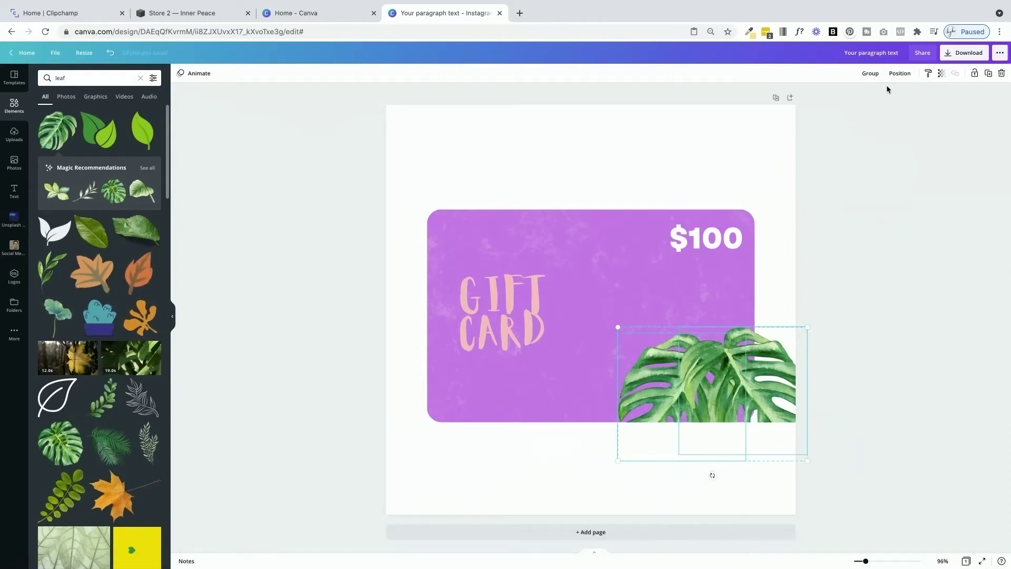
pyautogui.click(871, 74)
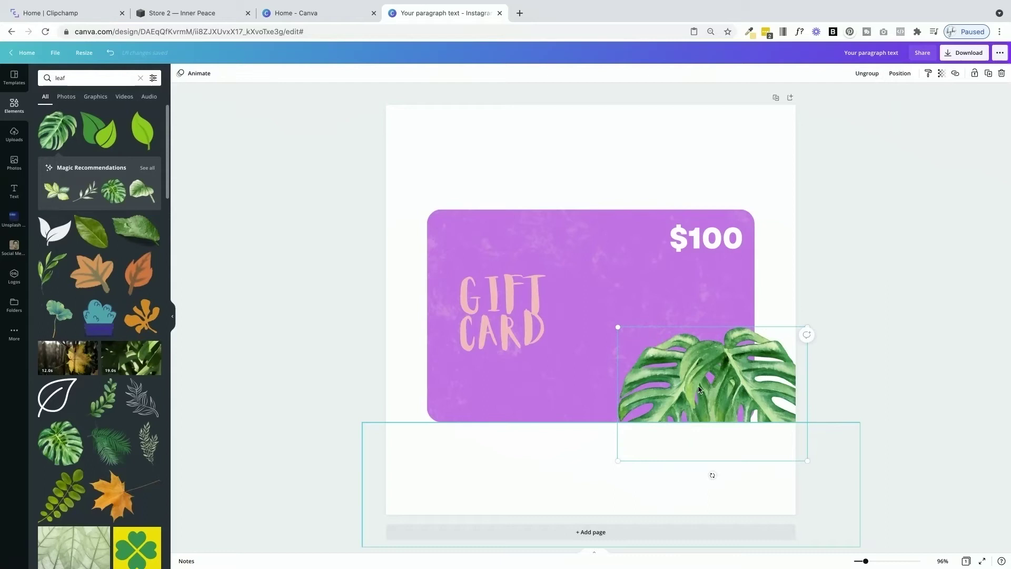
pyautogui.moveTo(712, 475); pyautogui.dragTo(674, 325)
# Send the blank rectangle below the card to the back and nudge the leaf group right and down.
pyautogui.click(581, 468)
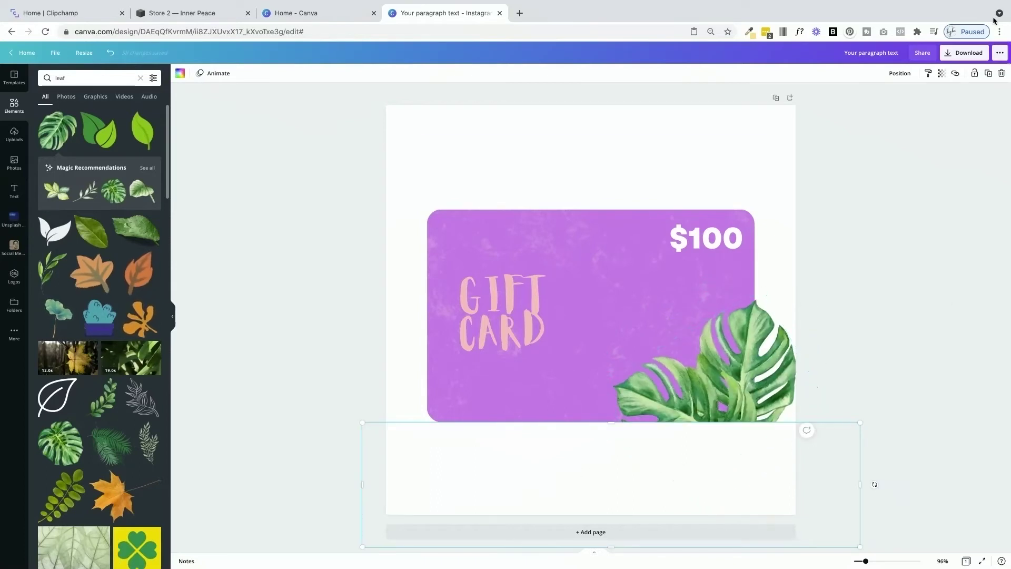
pyautogui.click(898, 74)
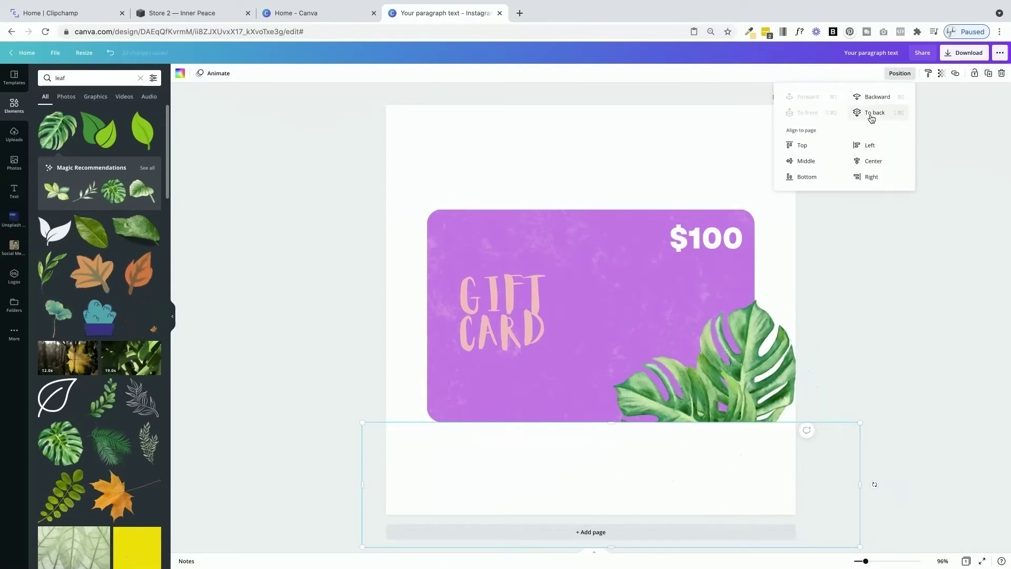
pyautogui.click(872, 118)
pyautogui.click(735, 390)
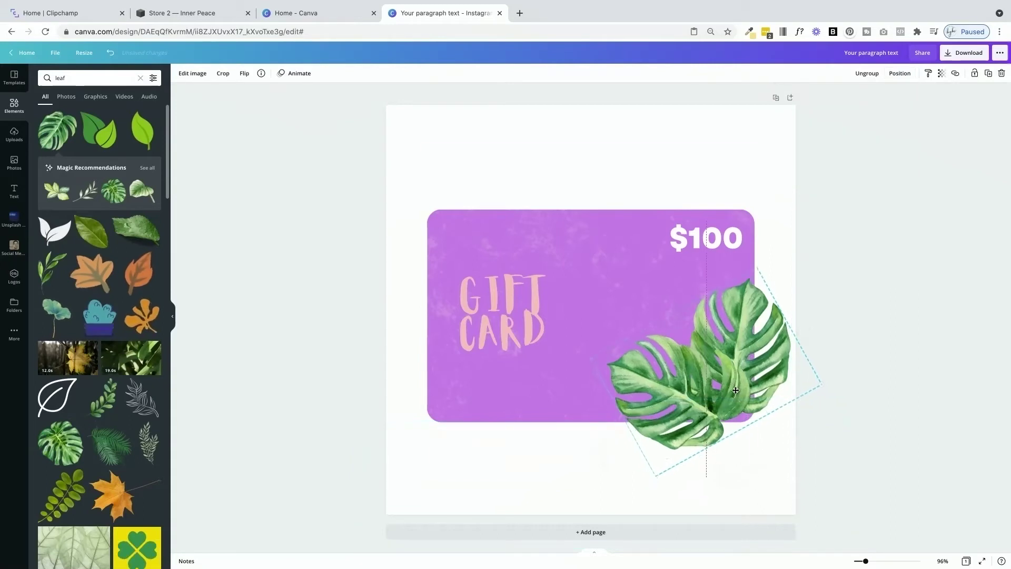
pyautogui.moveTo(736, 390); pyautogui.dragTo(744, 399)
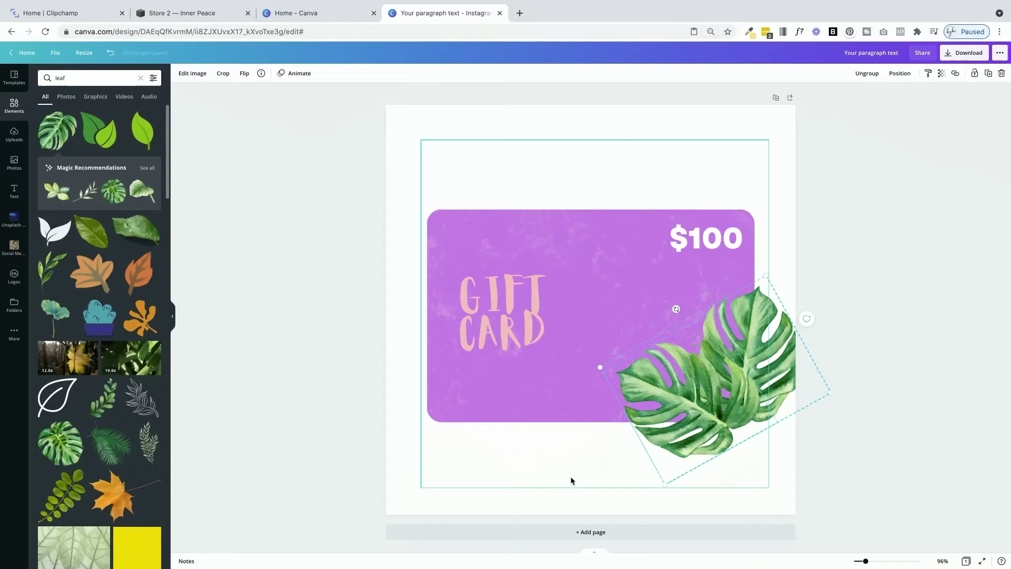
# Bring the lower blank rectangle forward and the right-side rectangle to the front, over the leaves.
pyautogui.click(594, 507)
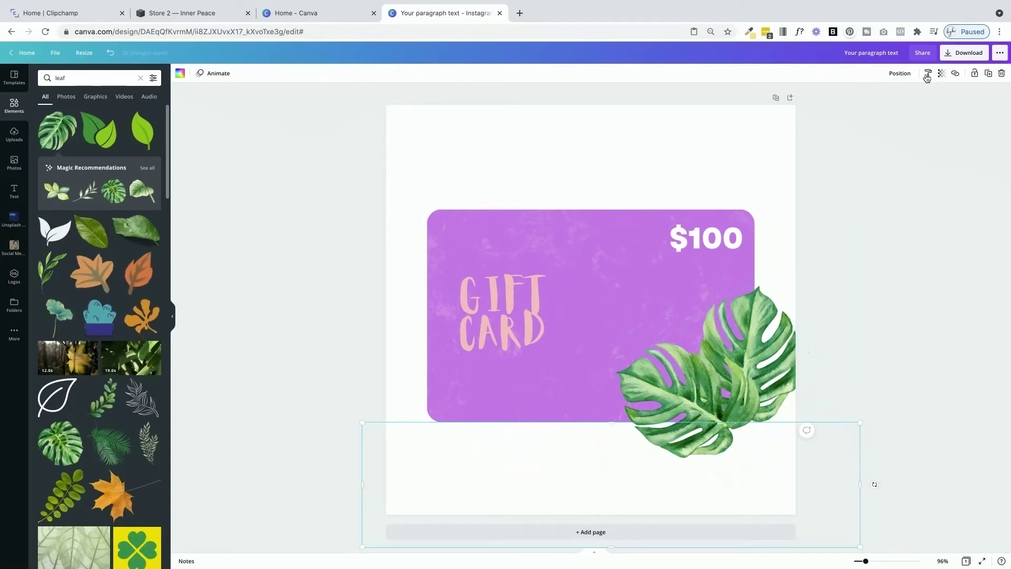
pyautogui.click(898, 73)
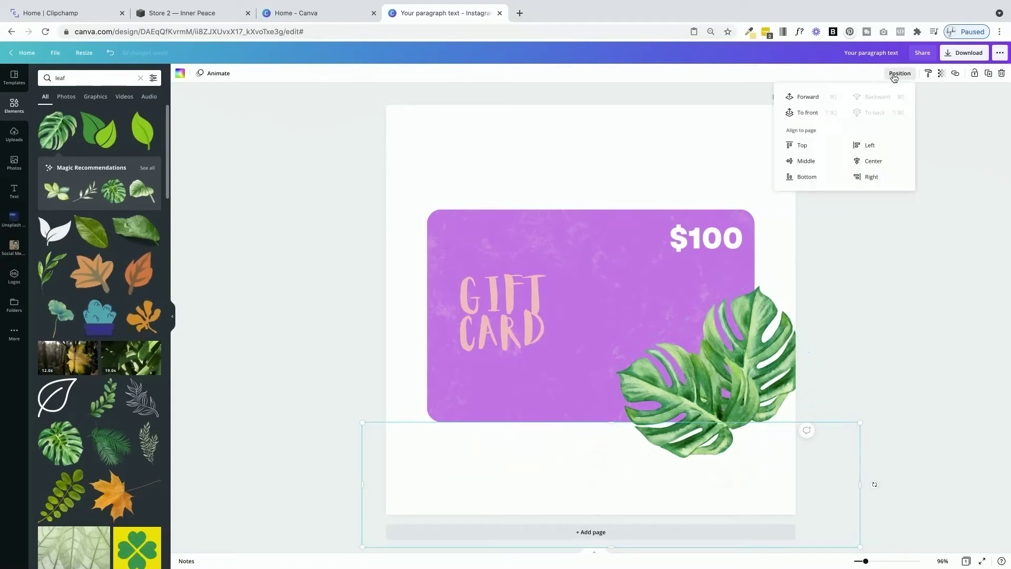
pyautogui.click(802, 105)
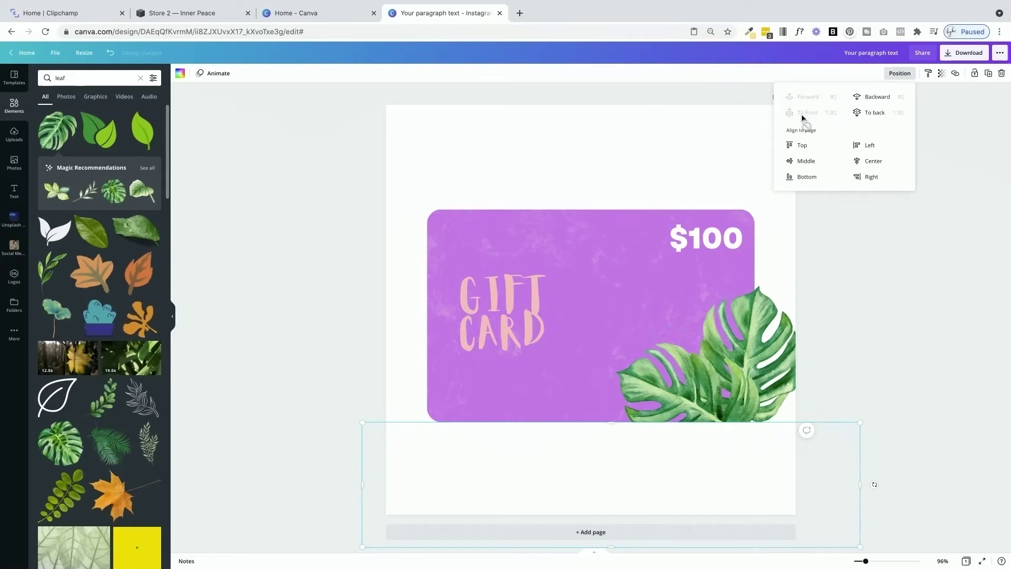
pyautogui.click(777, 242)
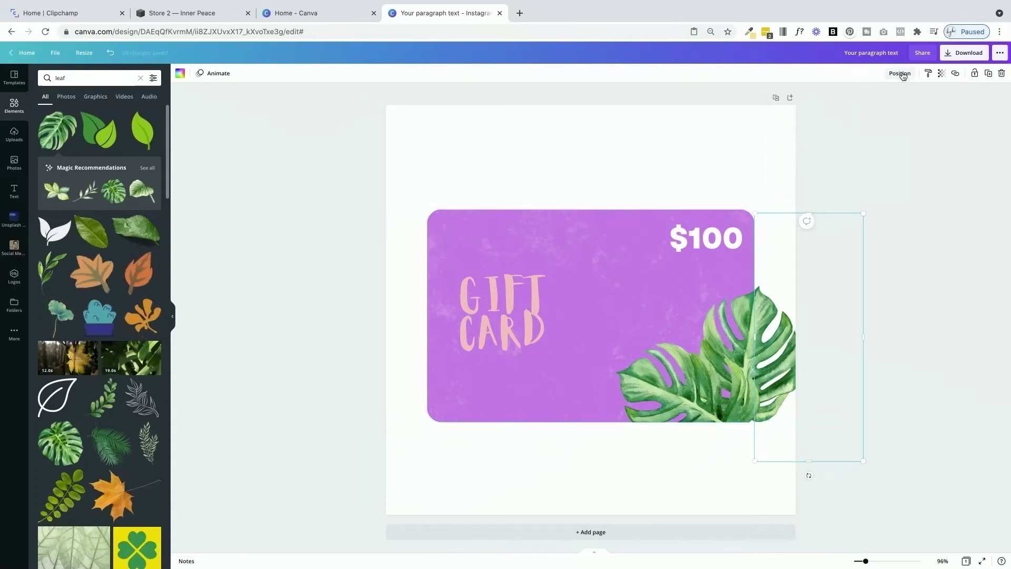
pyautogui.click(901, 74)
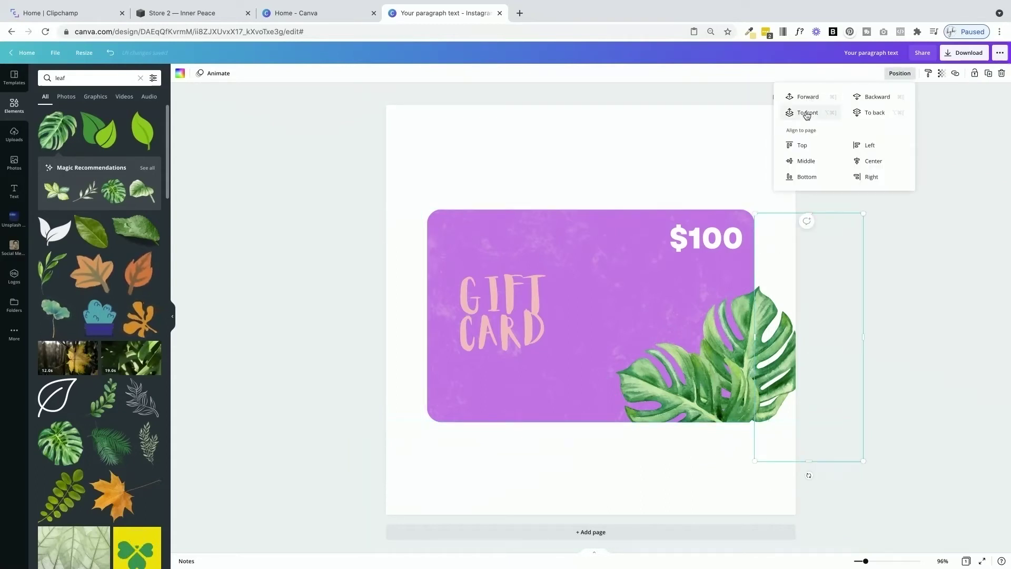
pyautogui.click(806, 113)
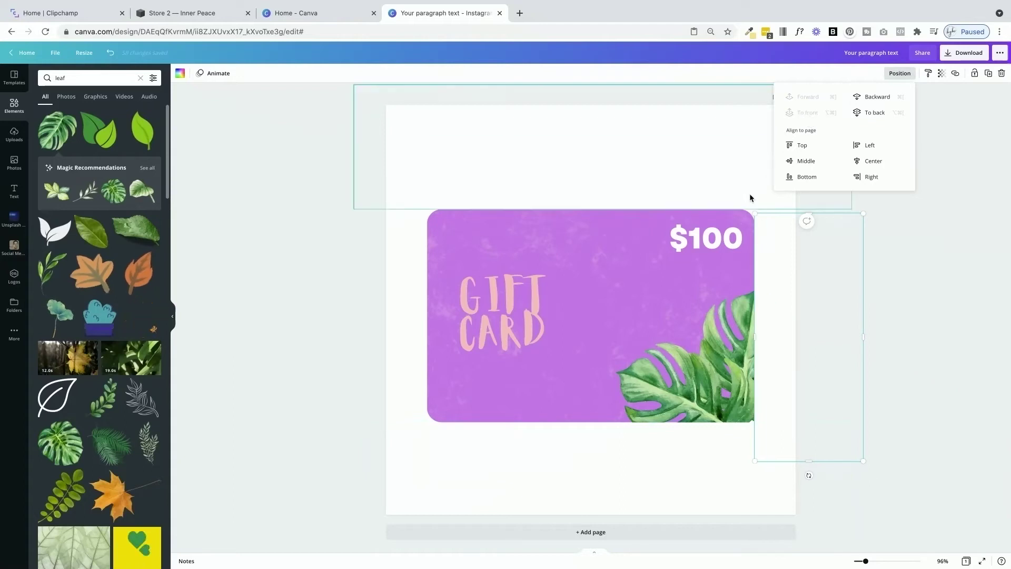
pyautogui.rightClick(780, 245)
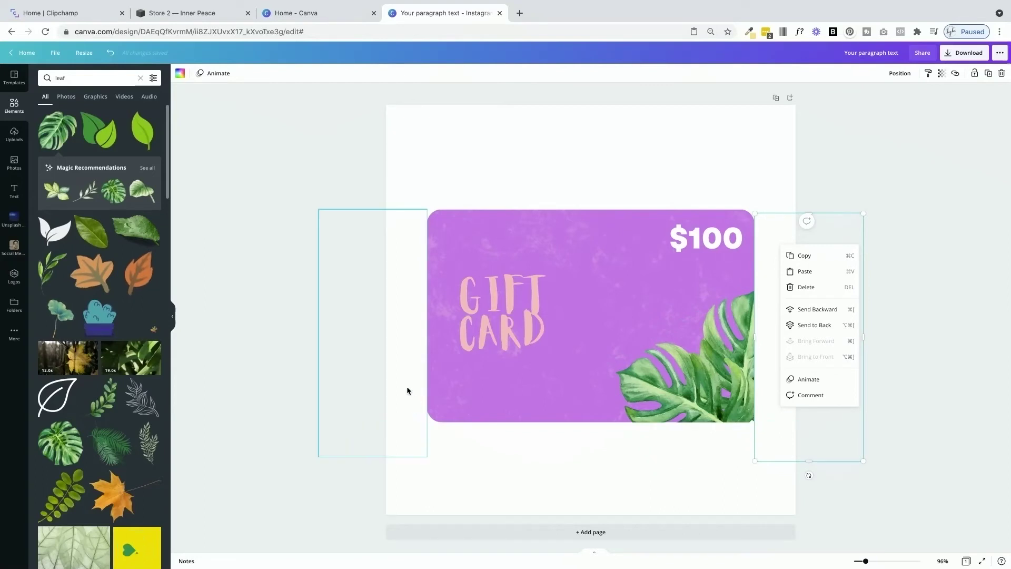
# Reposition and narrow the blank box below the card, then nudge the leaf group to sit at the corner.
pyautogui.click(497, 466)
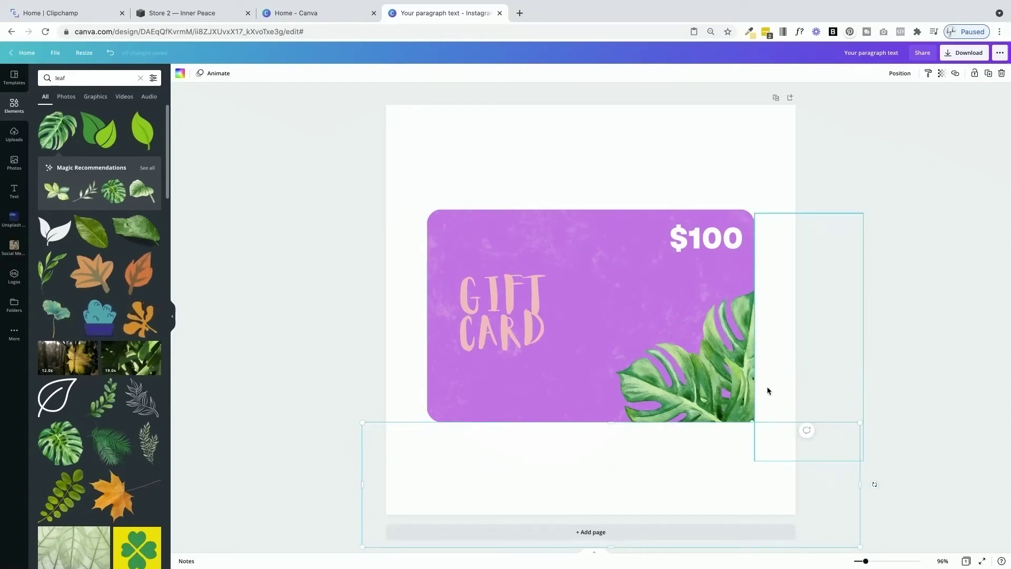
pyautogui.moveTo(767, 390); pyautogui.dragTo(756, 412)
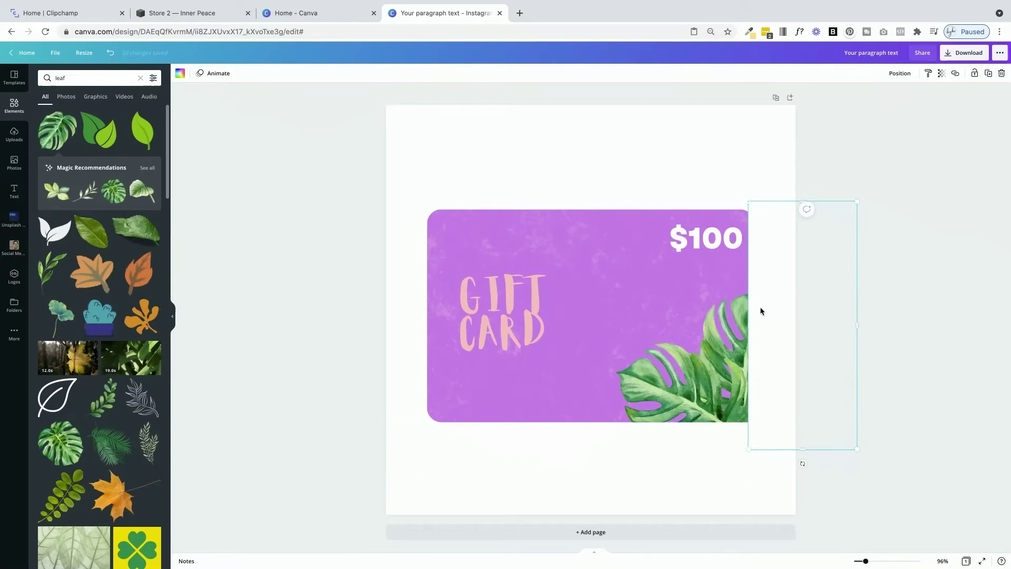
pyautogui.moveTo(750, 325); pyautogui.dragTo(755, 324)
pyautogui.click(669, 390)
pyautogui.moveTo(670, 390); pyautogui.dragTo(657, 393)
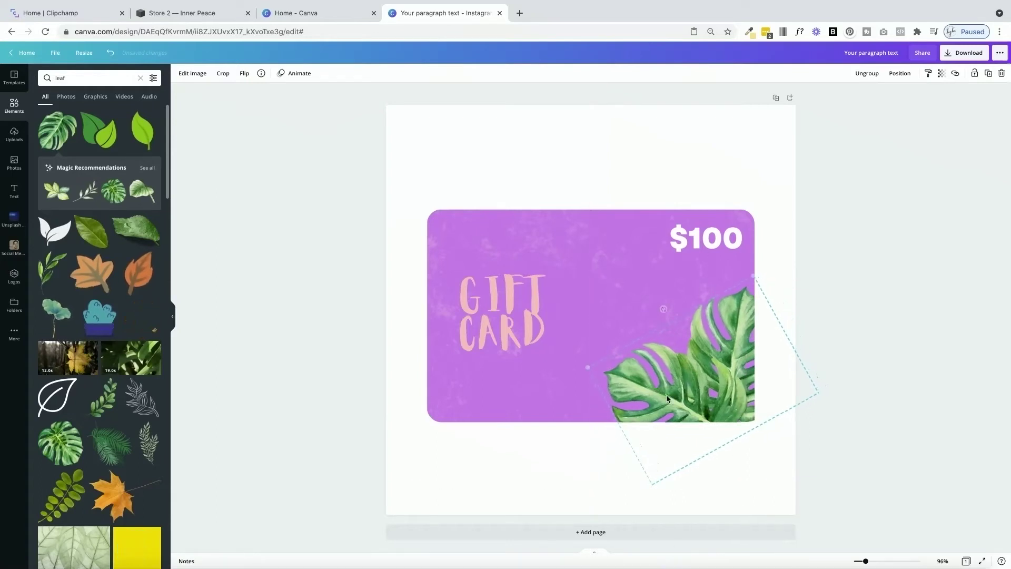
pyautogui.click(898, 350)
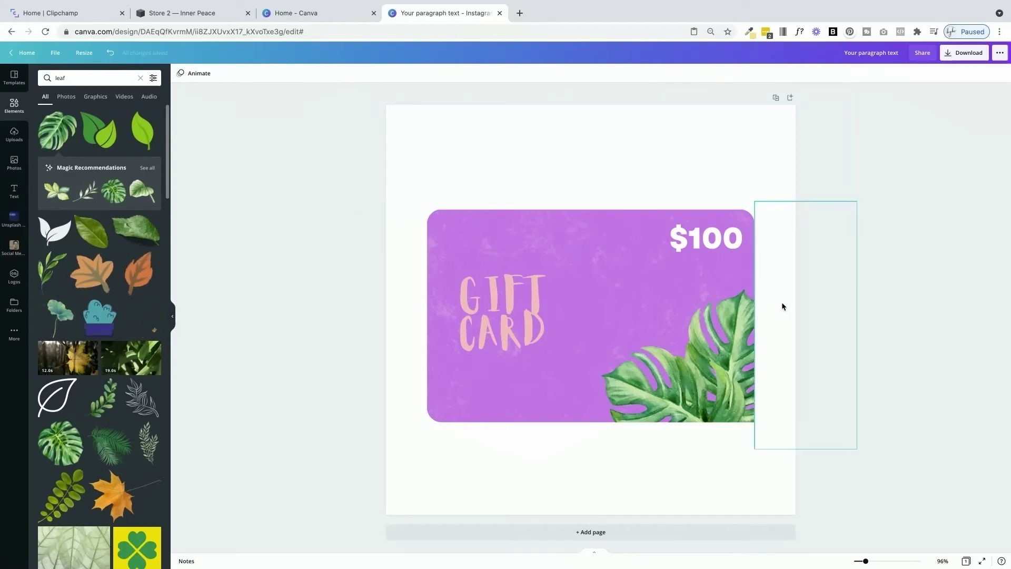
# Delete the monstera leaf from the card and clear the 'leaf' search.
pyautogui.hotkey('ctrl', 'z')
pyautogui.click(705, 376)
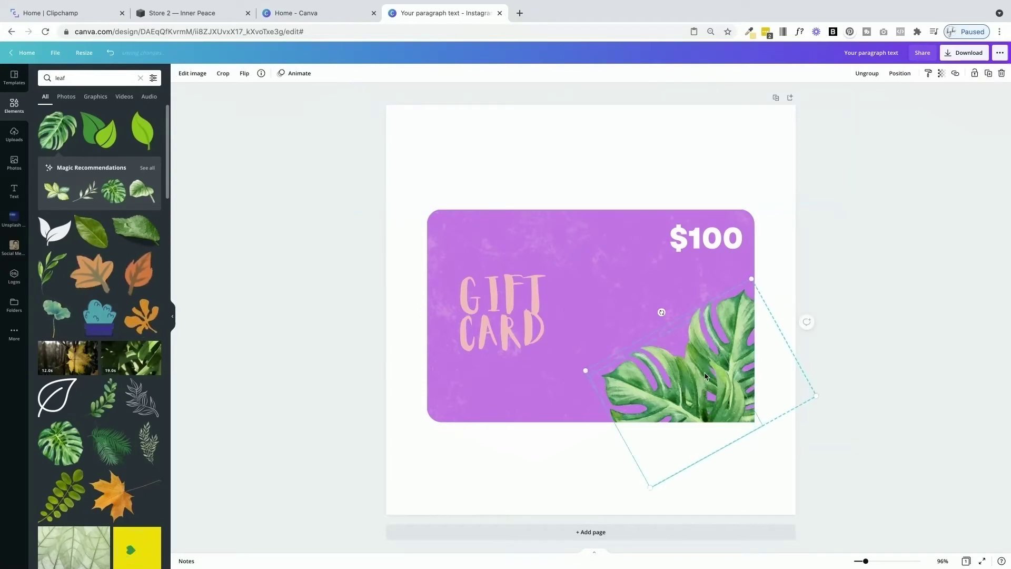
pyautogui.press('Delete')
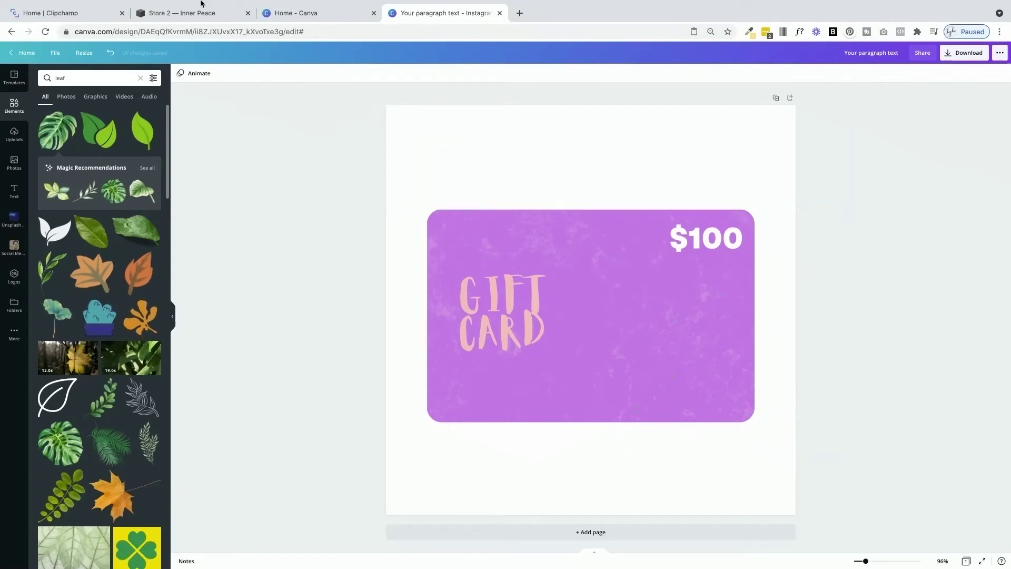
pyautogui.click(140, 78)
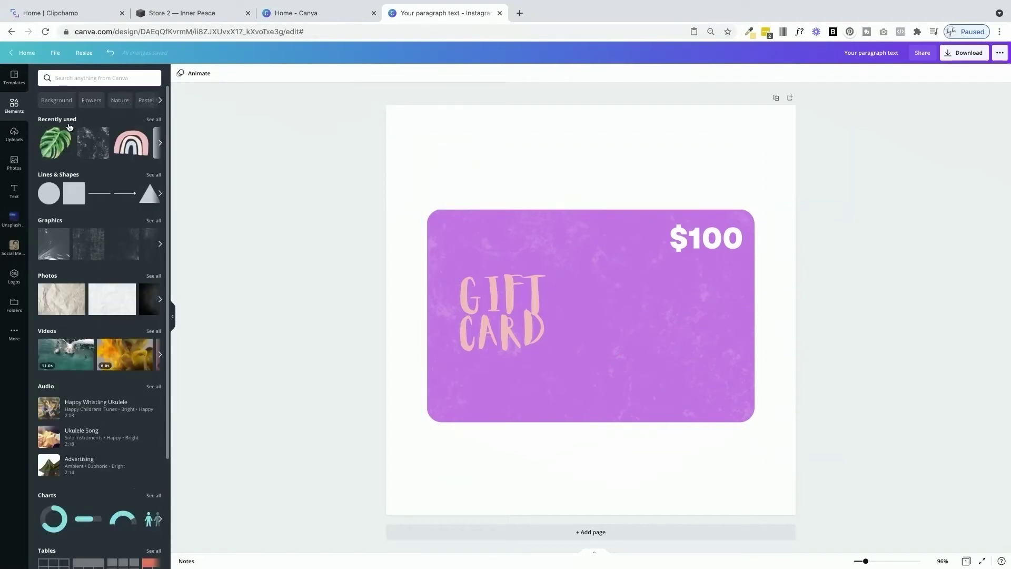
# Add the pastel rainbow graphic, tilt it about 8°, enlarge it and place it at the card's lower right.
pyautogui.click(132, 142)
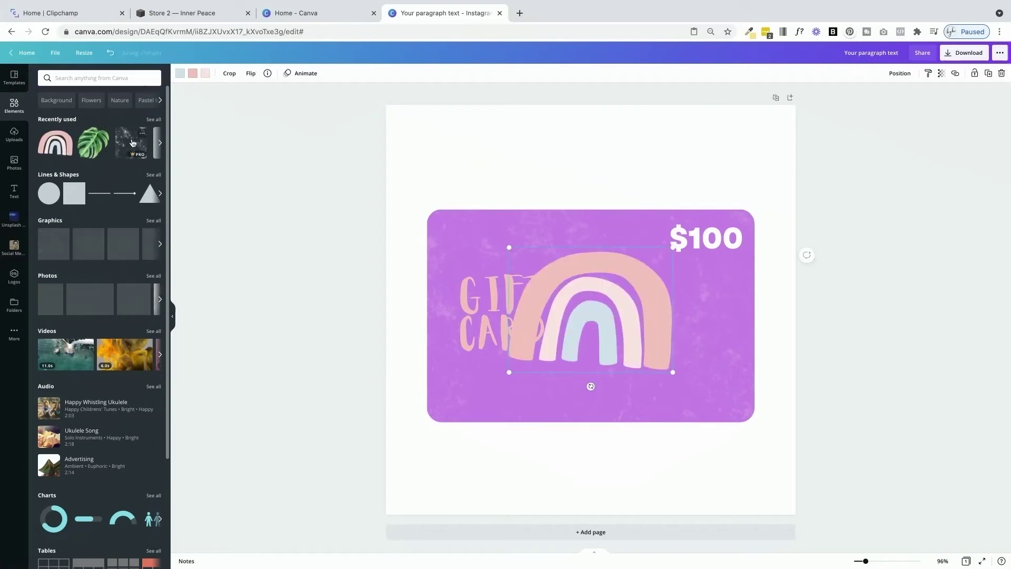
pyautogui.moveTo(591, 386); pyautogui.dragTo(644, 351)
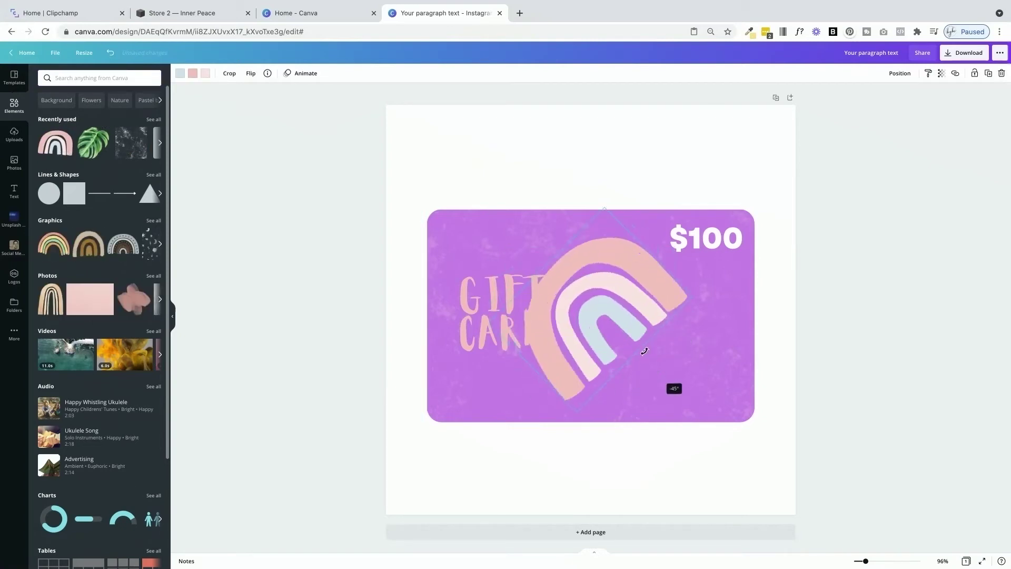
pyautogui.moveTo(603, 289); pyautogui.dragTo(737, 365)
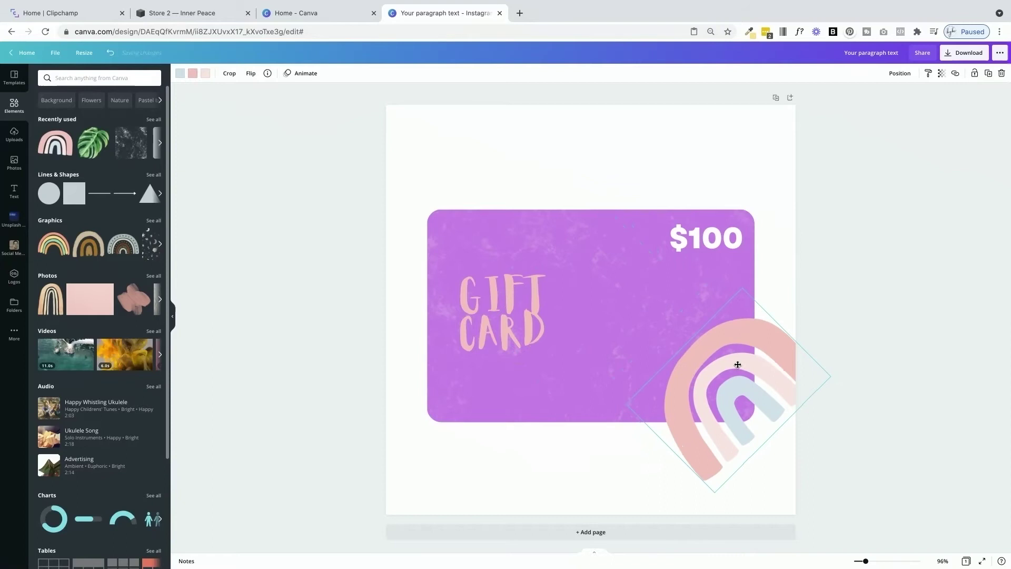
pyautogui.moveTo(781, 444); pyautogui.dragTo(727, 461)
pyautogui.moveTo(647, 453); pyautogui.dragTo(557, 488)
pyautogui.moveTo(707, 396); pyautogui.dragTo(689, 345)
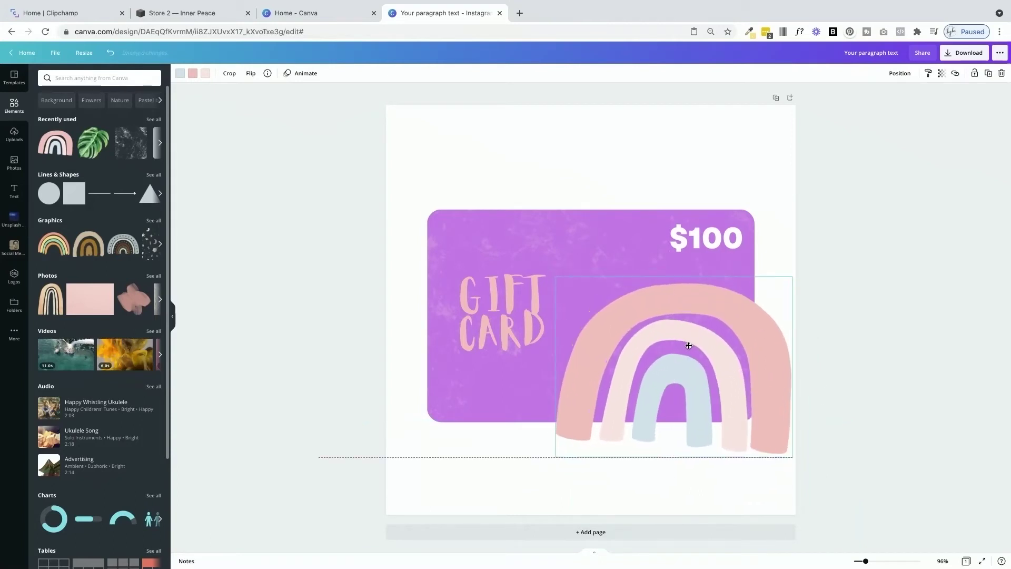
# Bring the white block below the card forward and the tall right-side white block to the front.
pyautogui.click(661, 474)
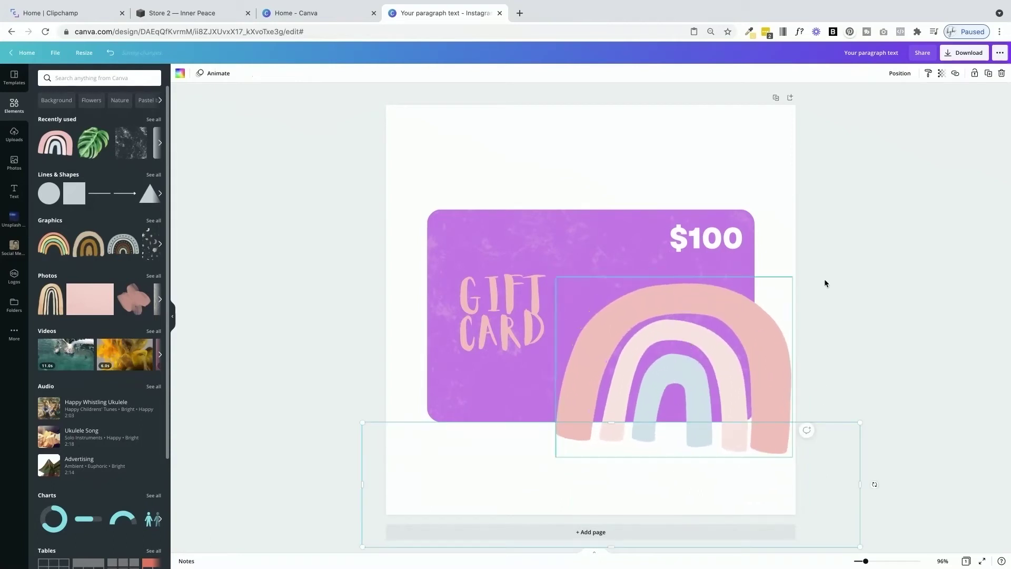
pyautogui.click(898, 73)
pyautogui.click(806, 98)
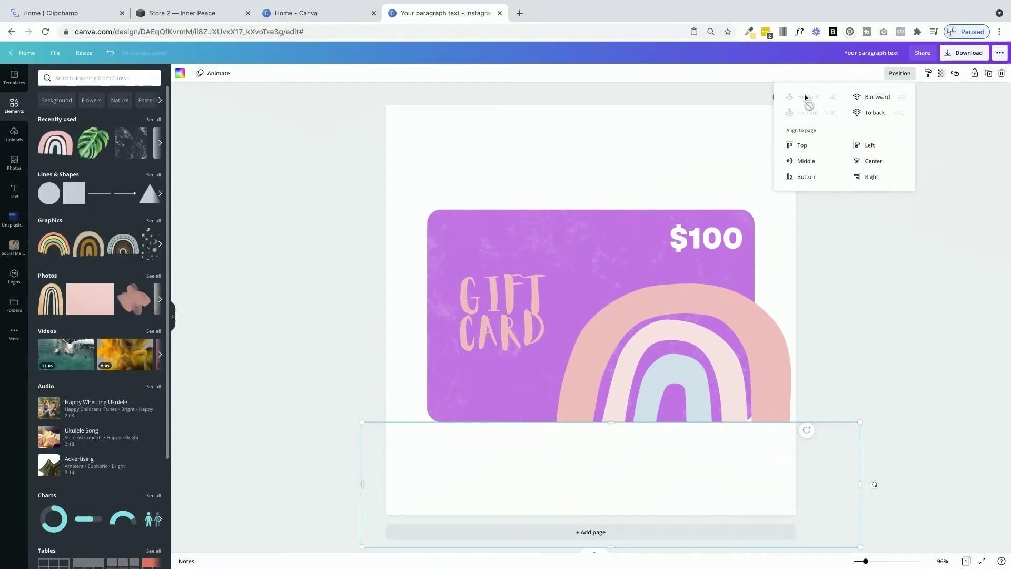
pyautogui.click(775, 261)
pyautogui.rightClick(788, 261)
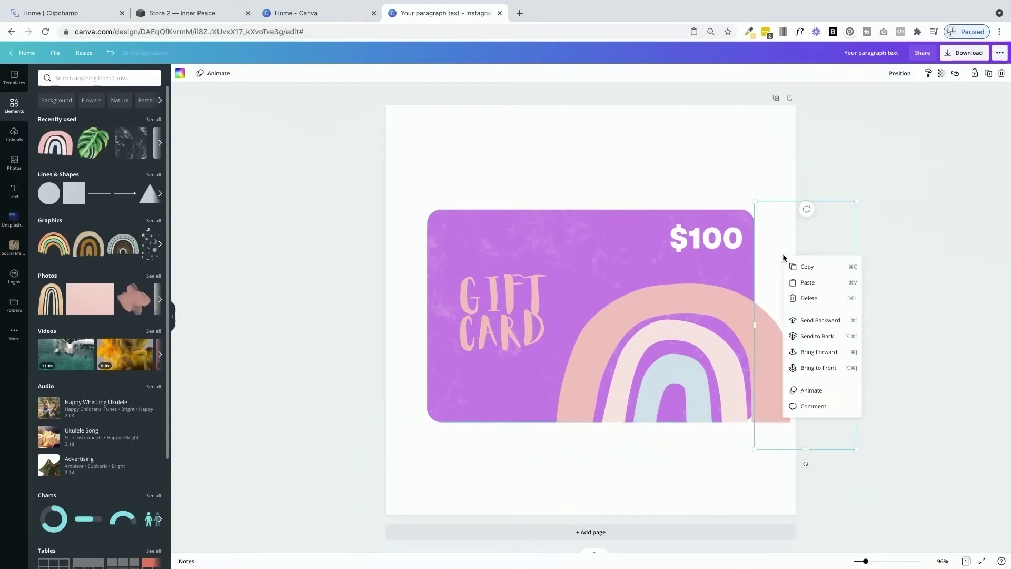
pyautogui.click(808, 369)
# Rotate the rainbow to about -41° and nudge it into the card's lower-right corner.
pyautogui.moveTo(689, 396); pyautogui.dragTo(700, 388)
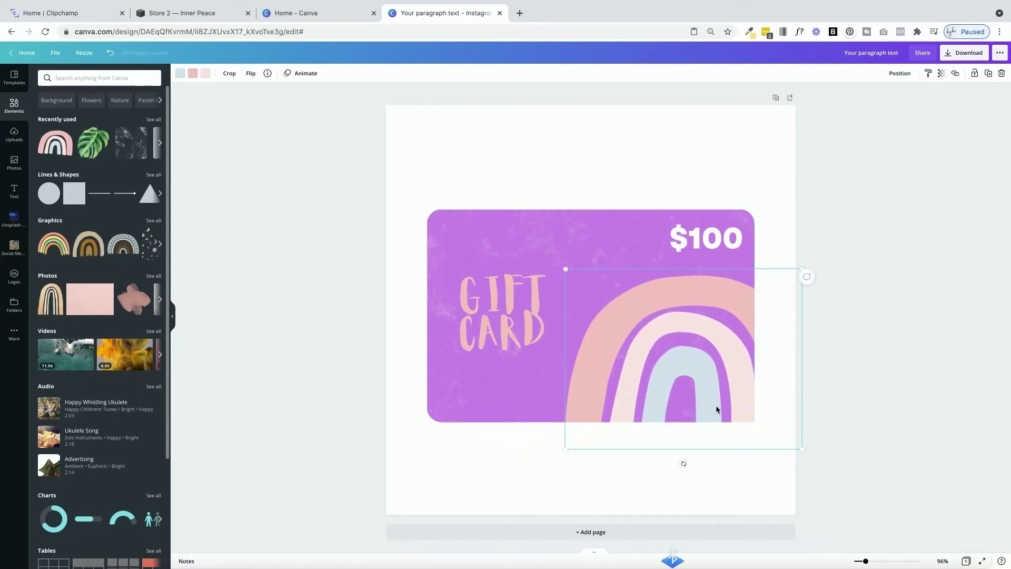
pyautogui.moveTo(684, 463); pyautogui.dragTo(758, 441)
pyautogui.moveTo(658, 364); pyautogui.dragTo(675, 378)
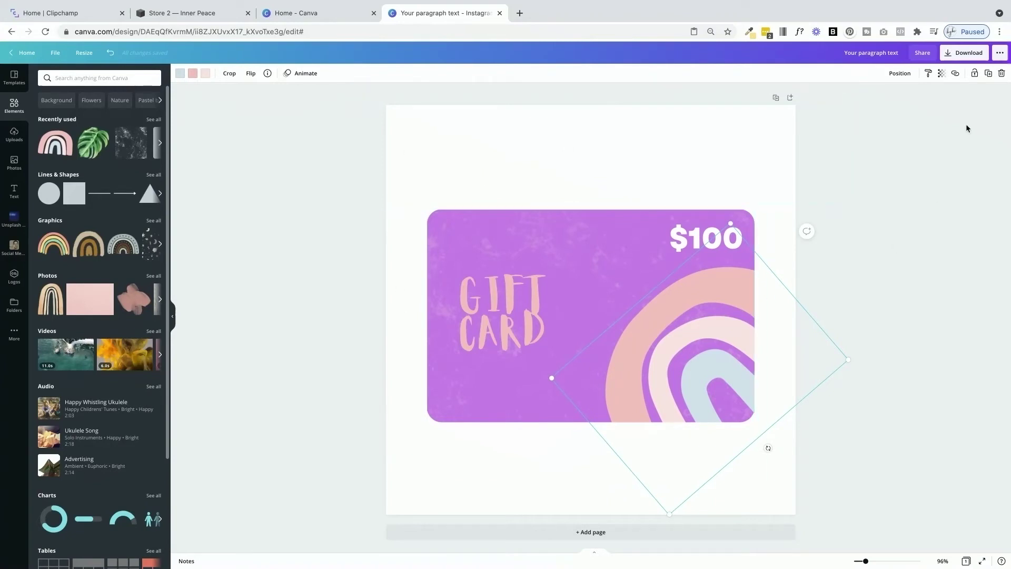
# Download the gift card as a PNG at 3× size (3240 × 3240 px).
pyautogui.click(957, 55)
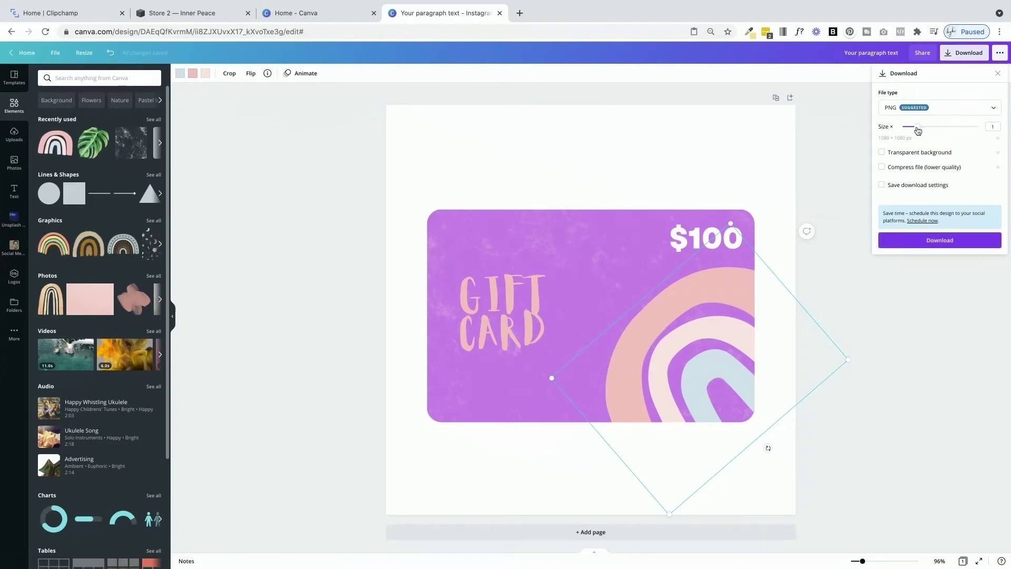
pyautogui.moveTo(916, 129); pyautogui.dragTo(986, 125)
pyautogui.click(939, 240)
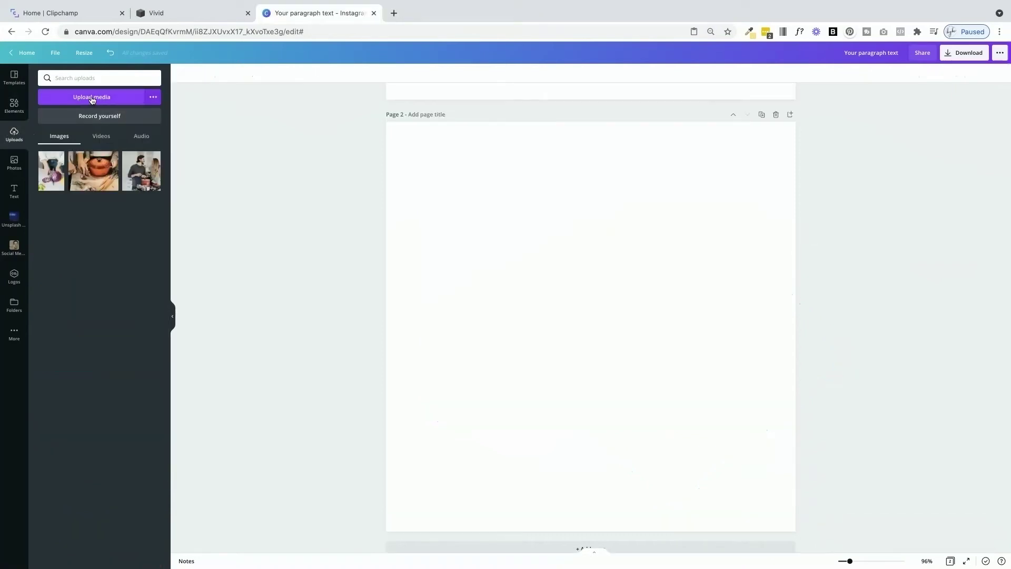
# Upload 'Your paragraph text (1).png' and place it on page 2.
pyautogui.click(96, 99)
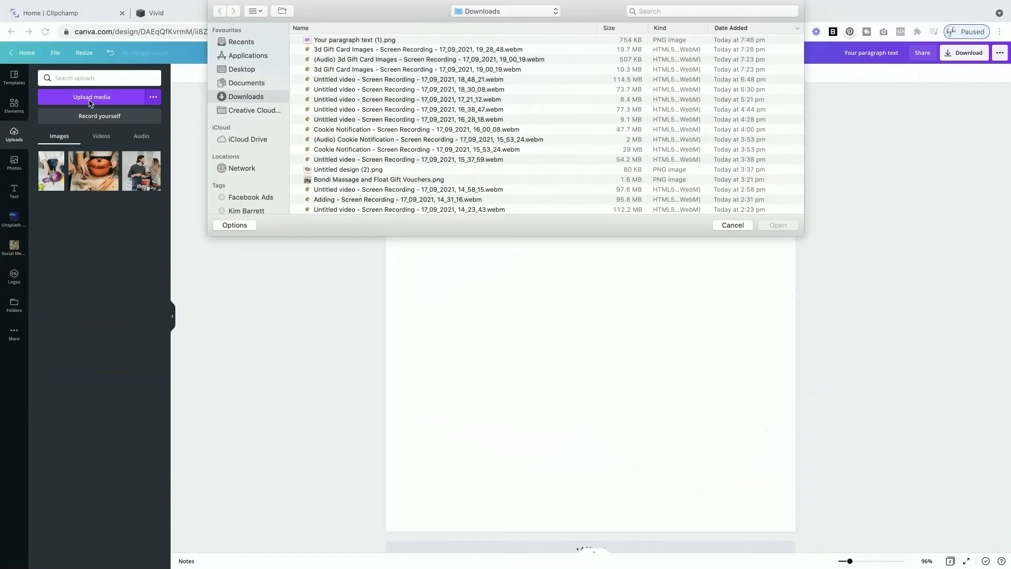
pyautogui.click(334, 41)
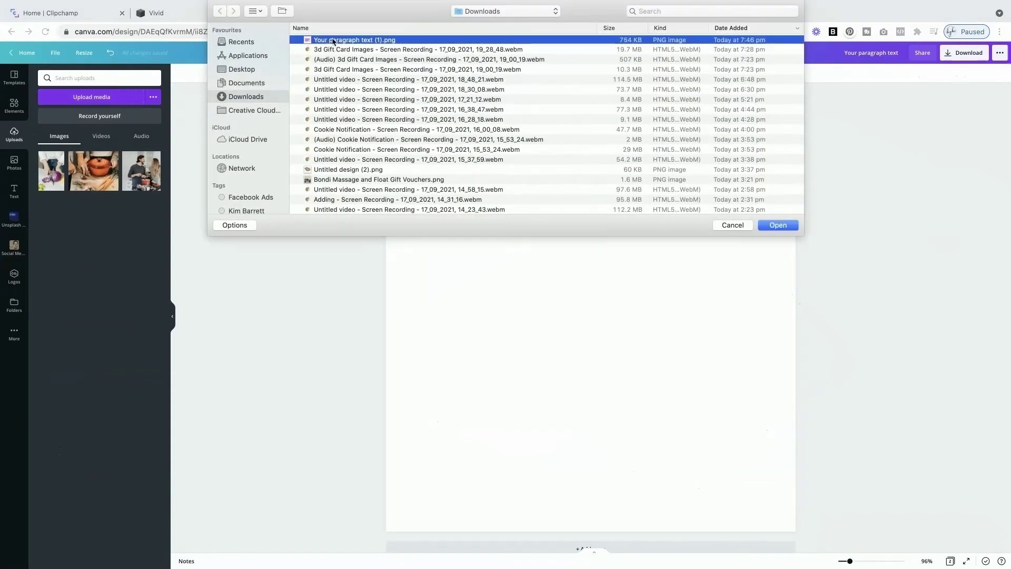
pyautogui.click(776, 225)
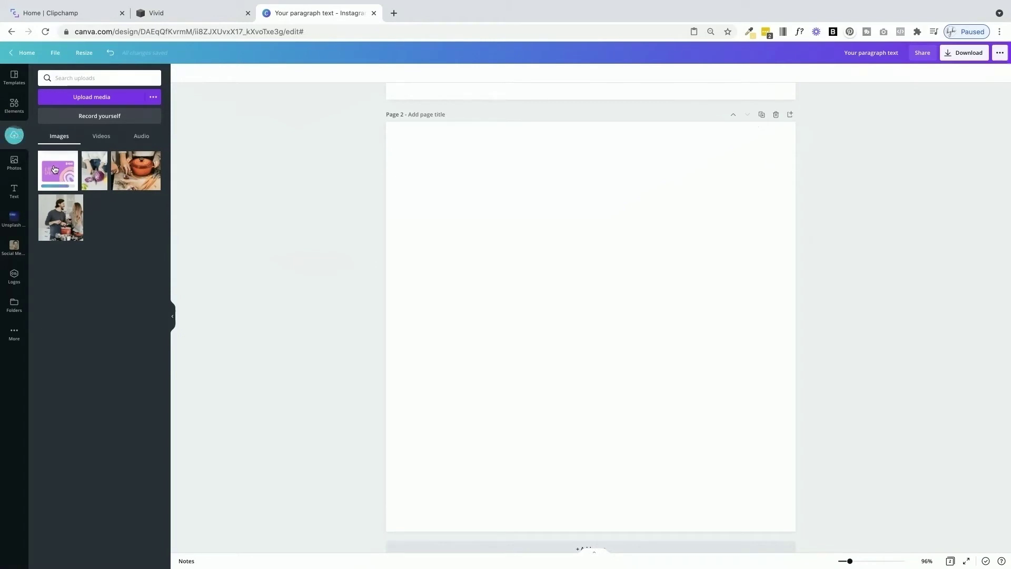
pyautogui.click(54, 169)
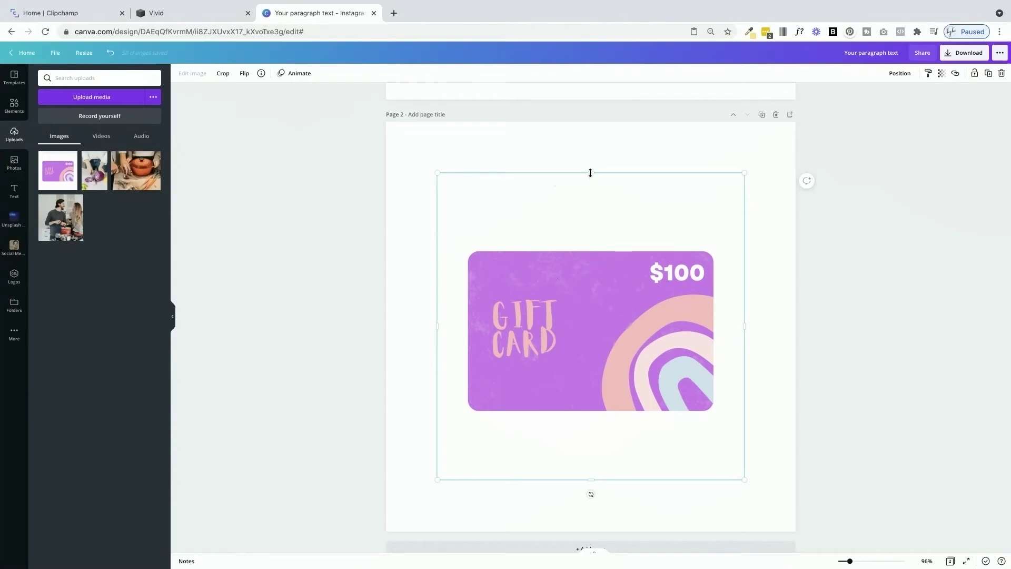
# Crop the white space from the top, bottom, left and right of the gift card image.
pyautogui.moveTo(590, 172); pyautogui.dragTo(590, 231)
pyautogui.moveTo(591, 479); pyautogui.dragTo(584, 426)
pyautogui.moveTo(435, 327); pyautogui.dragTo(454, 323)
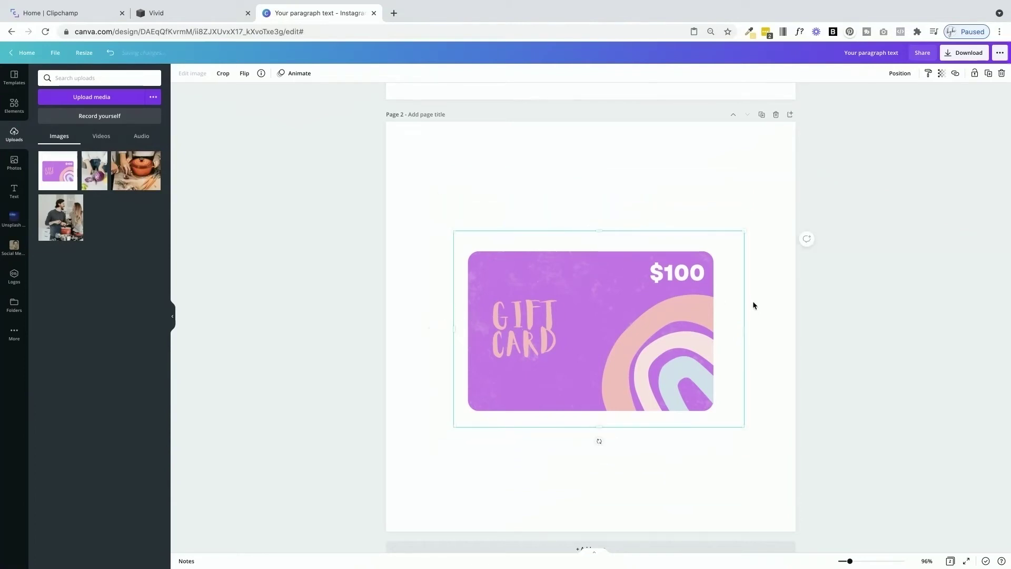
pyautogui.moveTo(742, 324); pyautogui.dragTo(720, 324)
# Make page 2's background dark blue.
pyautogui.click(536, 165)
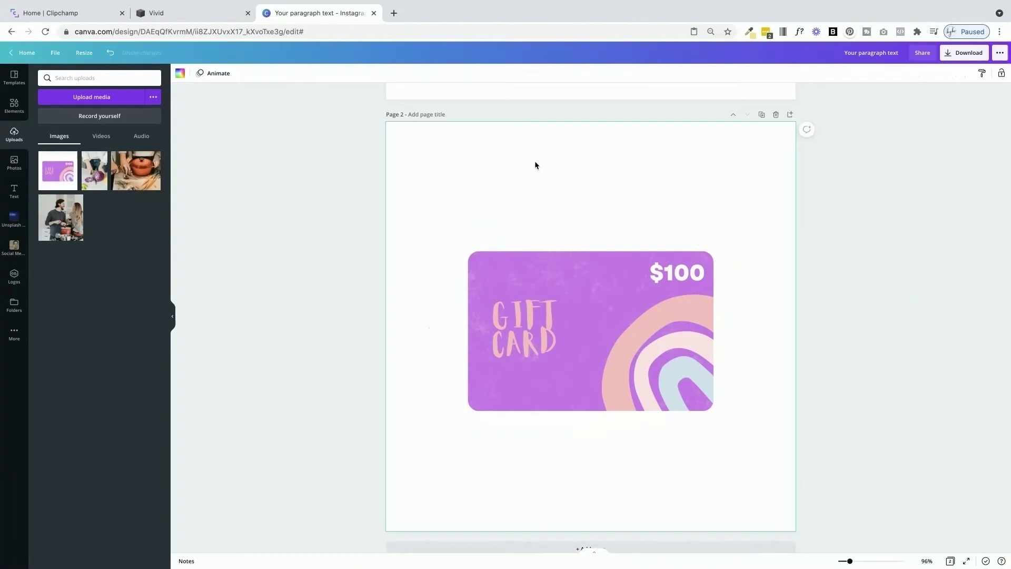
pyautogui.click(180, 73)
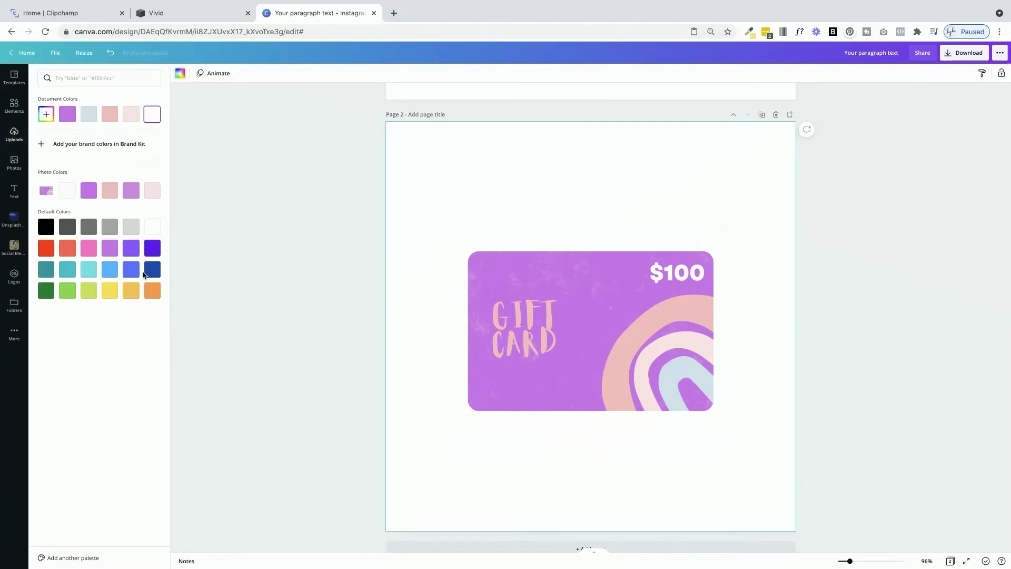
pyautogui.click(152, 269)
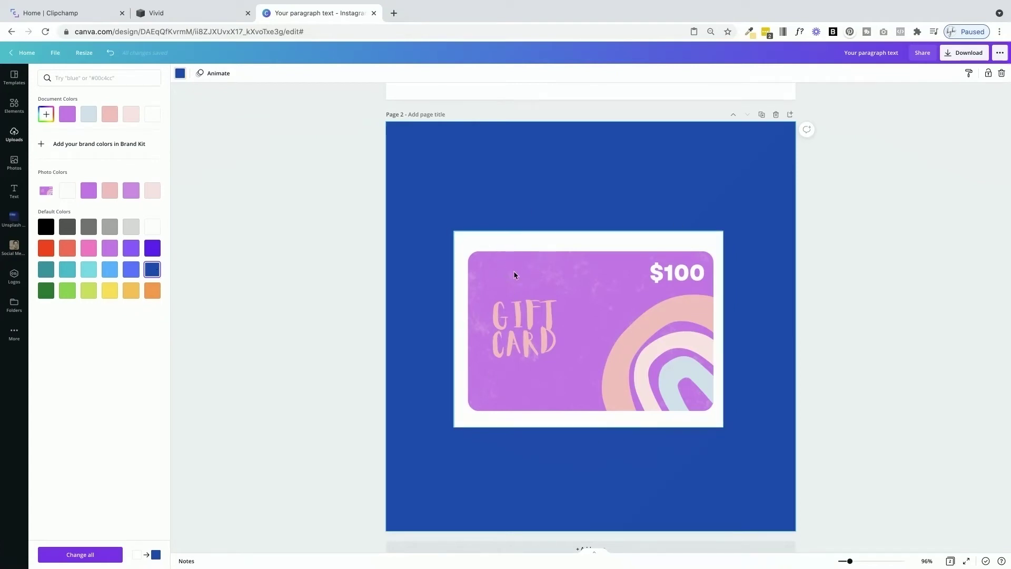
# Open the gift card image's effects and pick the Background Remover.
pyautogui.click(504, 243)
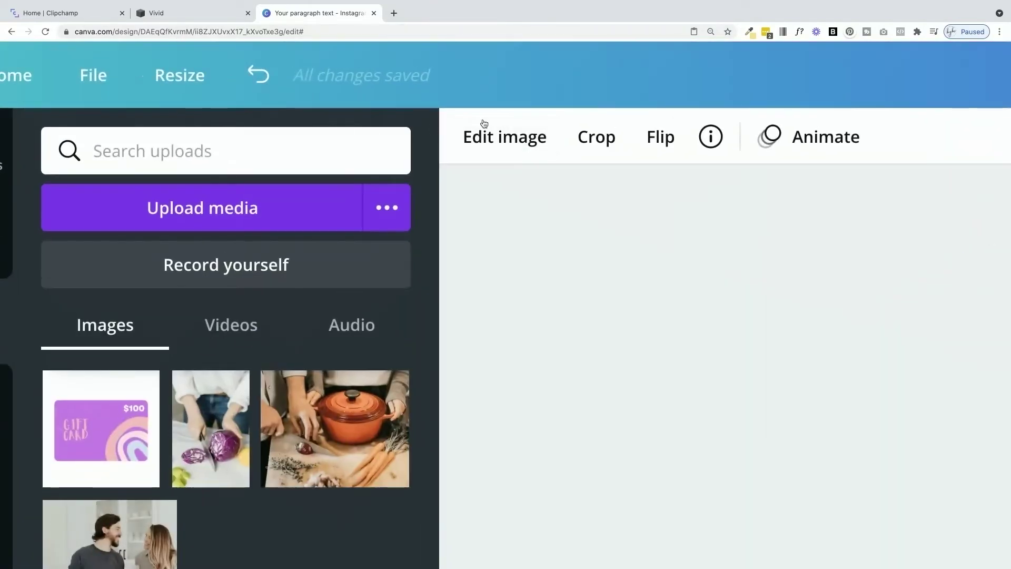
pyautogui.click(198, 76)
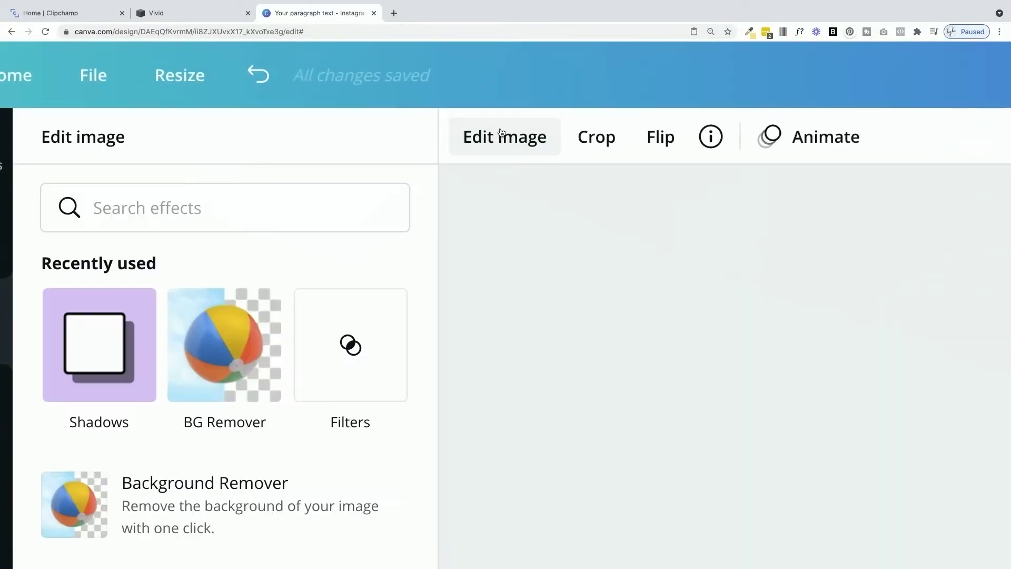
pyautogui.click(187, 295)
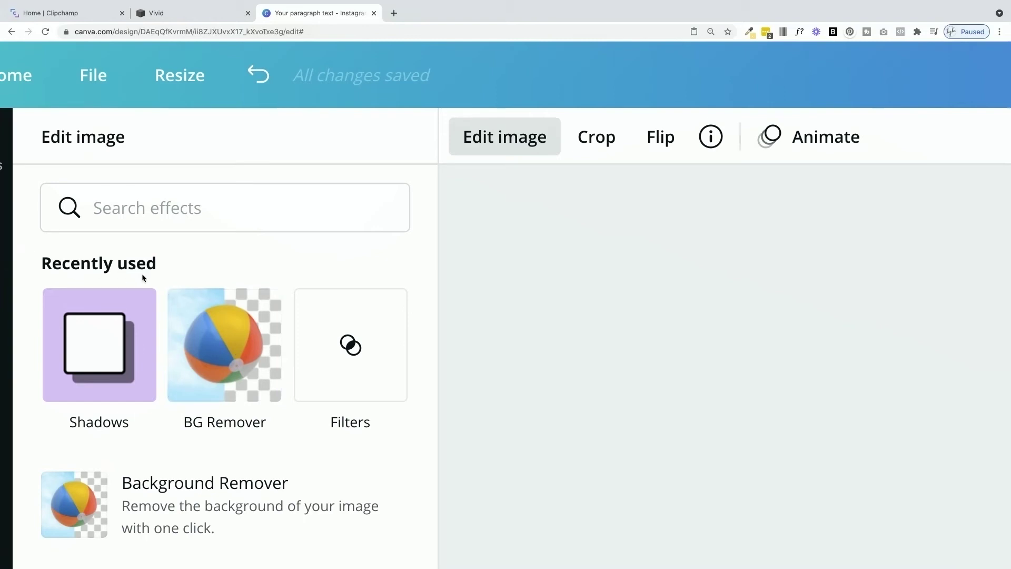
pyautogui.scroll(-6, 142, 277)
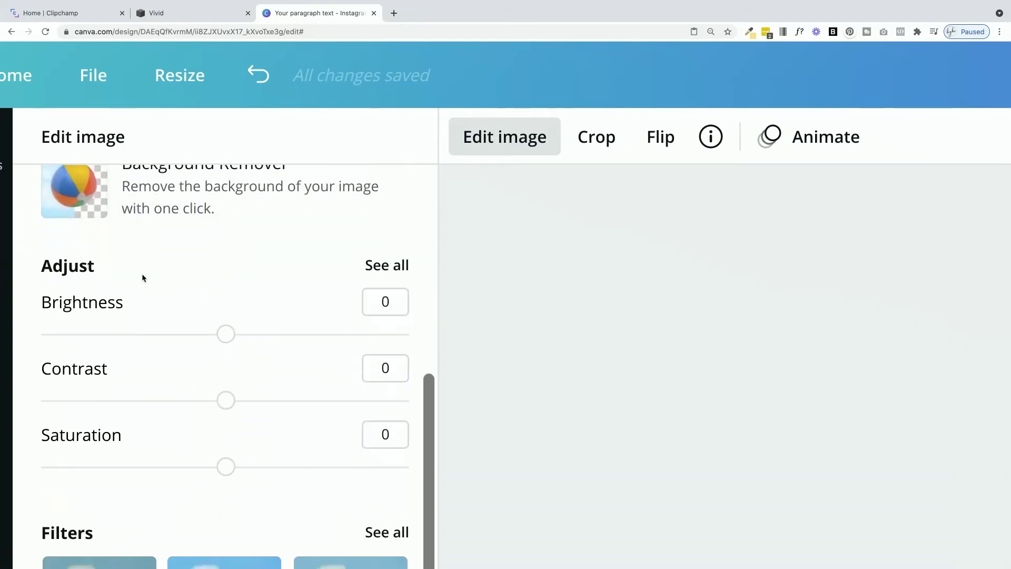
pyautogui.scroll(-9, 142, 278)
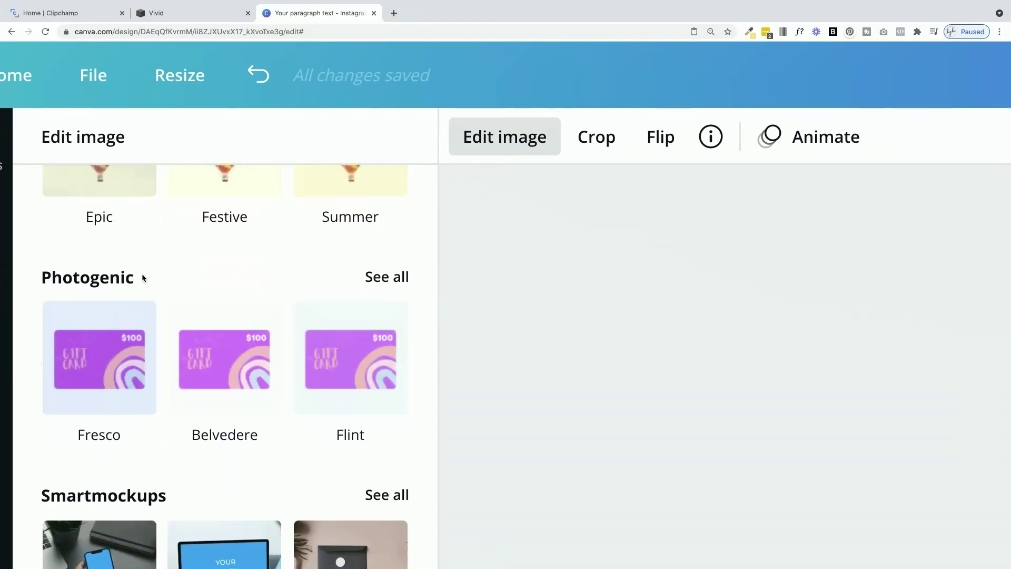
pyautogui.scroll(10, 142, 277)
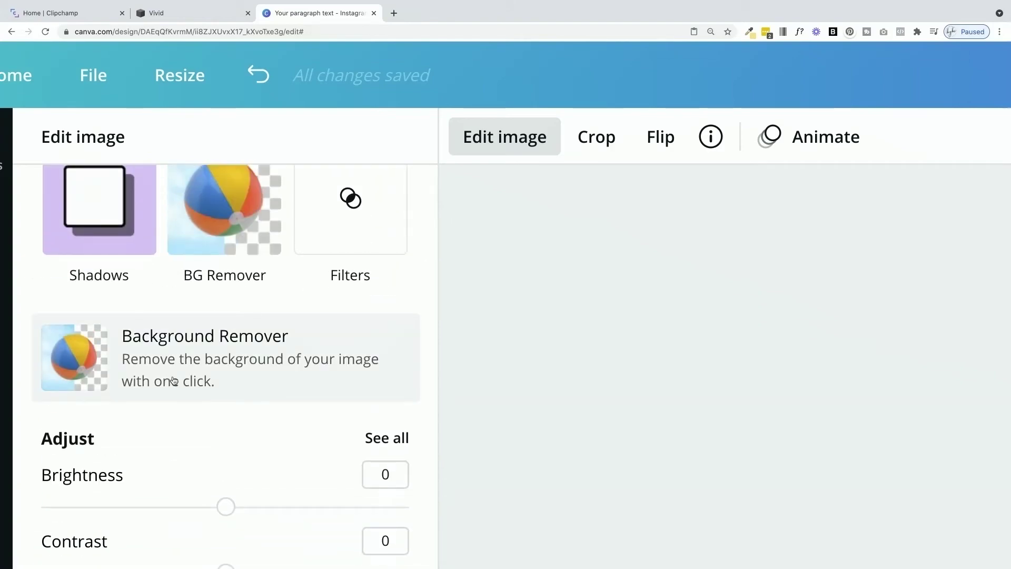
# Remove the card image's white background, touch it up with the restore brush, and apply.
pyautogui.click(173, 380)
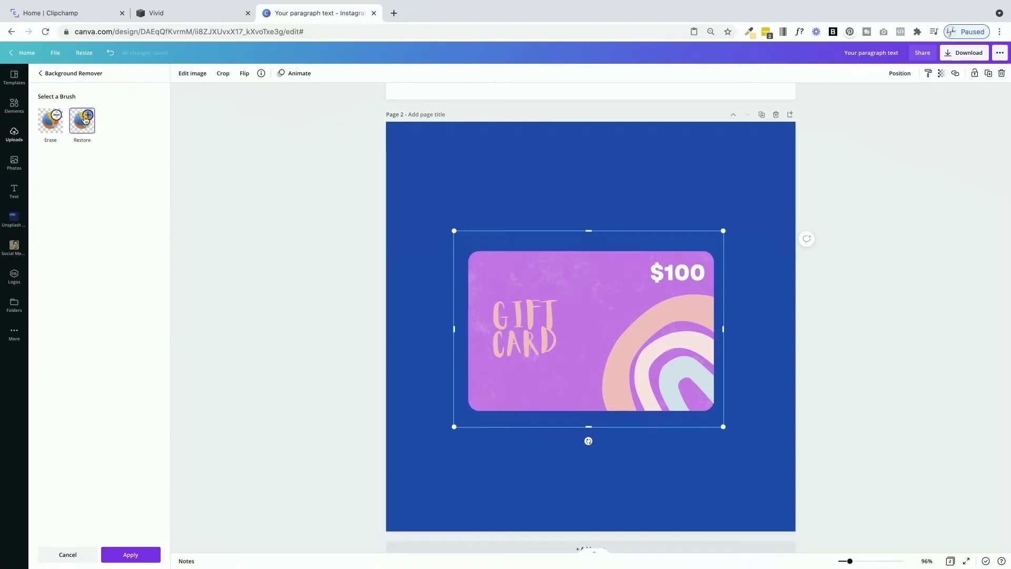
pyautogui.click(82, 120)
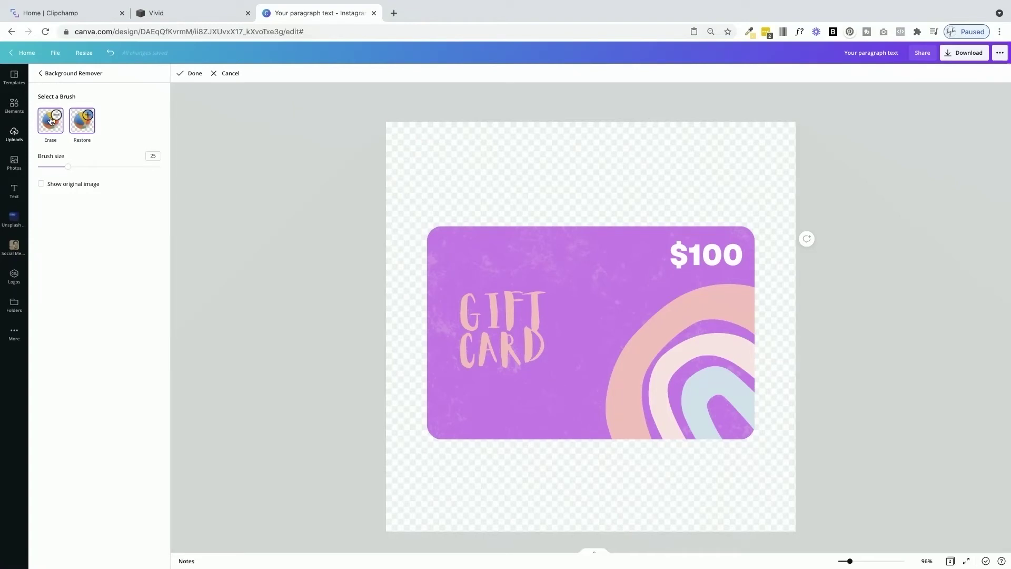
pyautogui.click(228, 74)
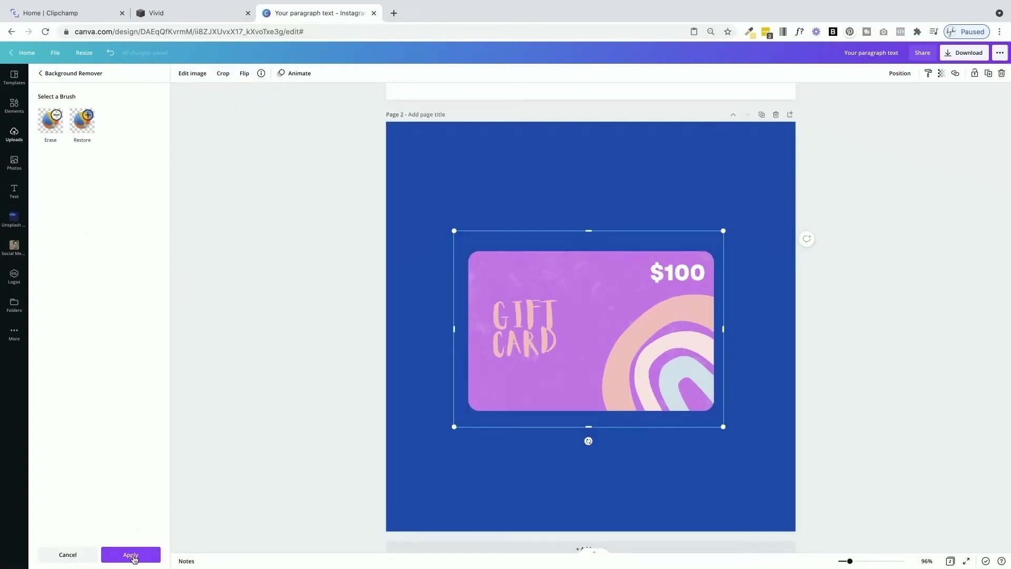
pyautogui.click(132, 555)
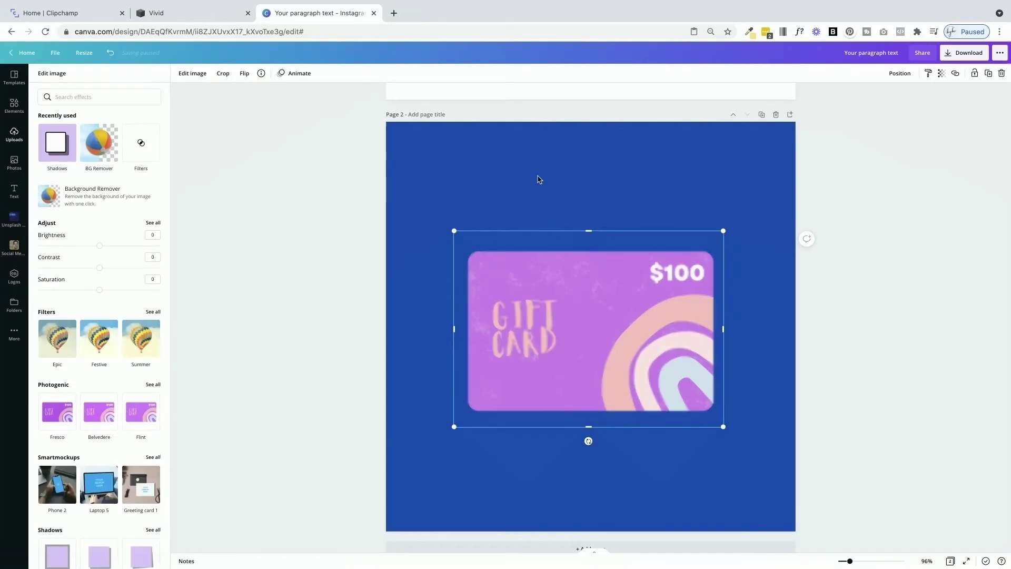
# Switch page 2's background to white and open the gift card's image effects.
pyautogui.click(444, 177)
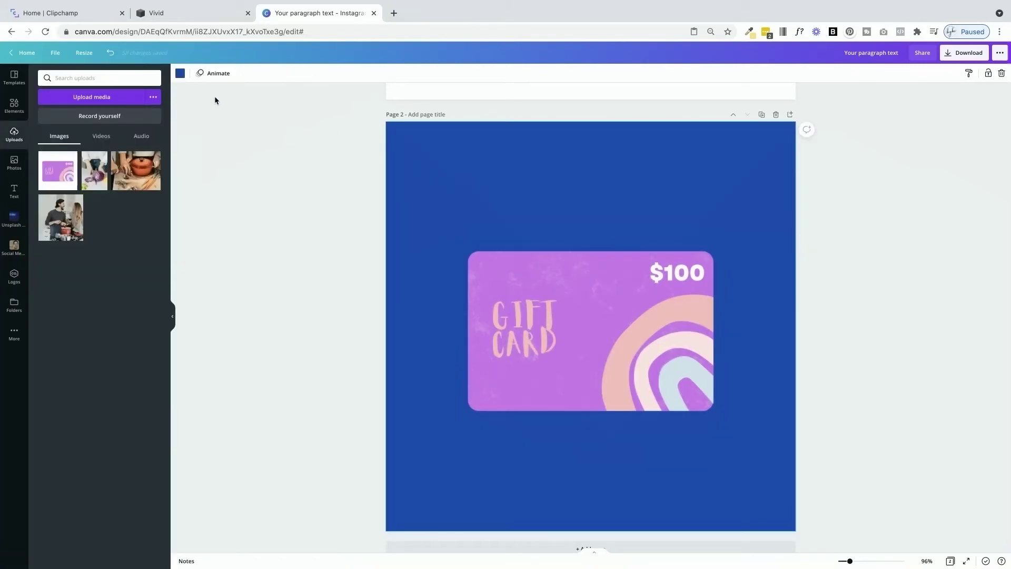
pyautogui.click(179, 73)
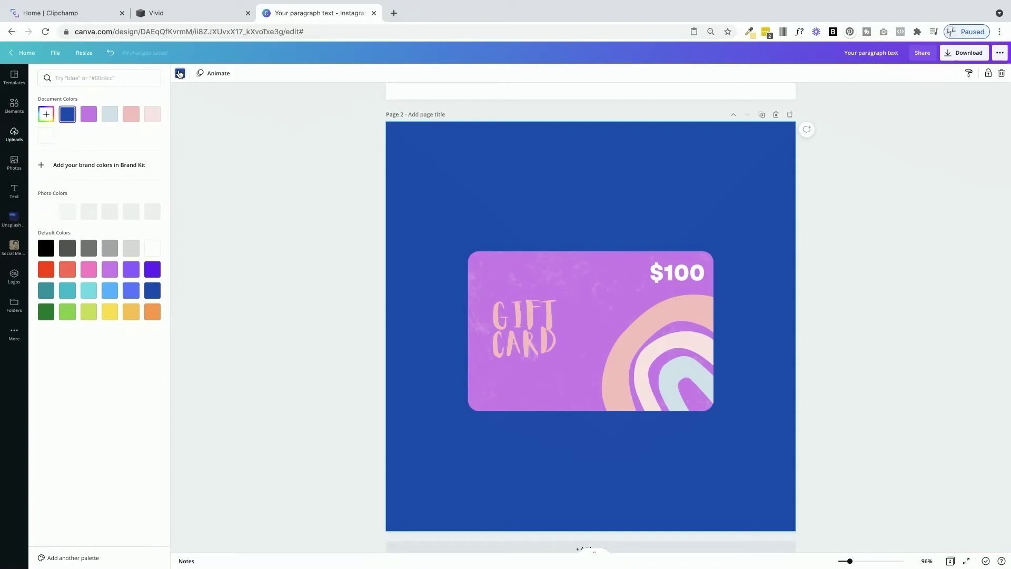
pyautogui.click(43, 137)
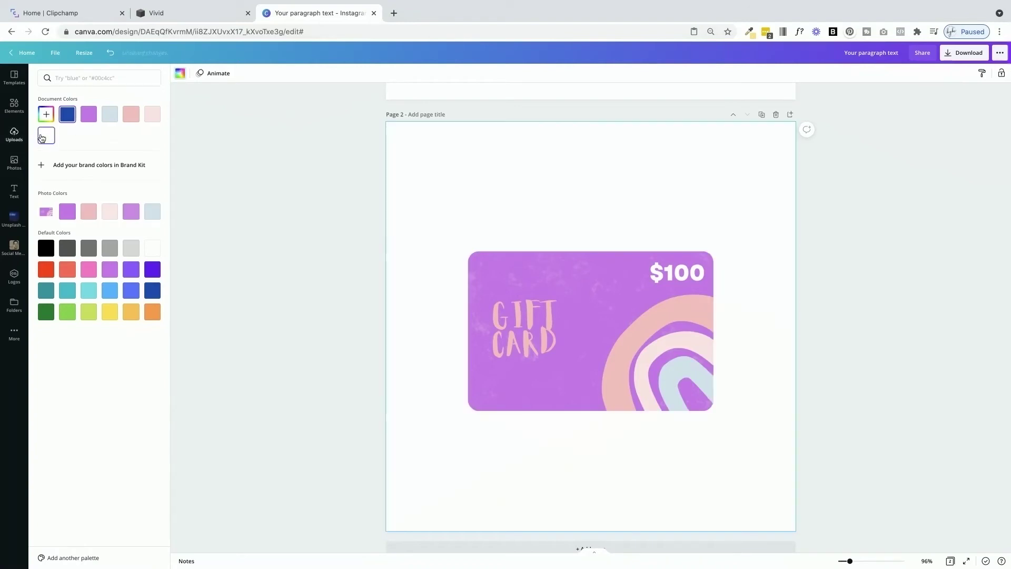
pyautogui.click(564, 326)
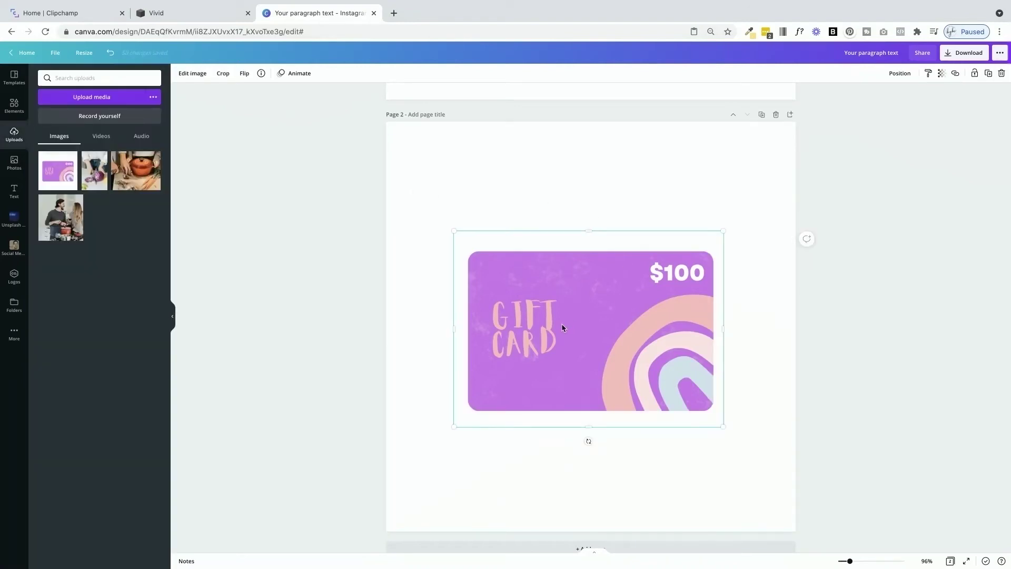
pyautogui.click(187, 74)
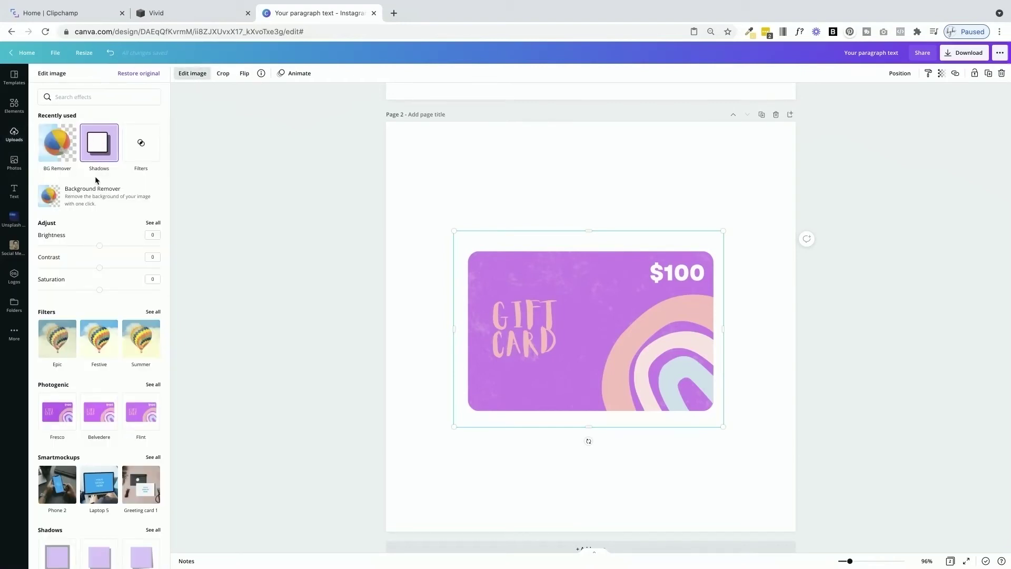
# Add a Backdrop shadow to the gift card and set its colour to dark violet.
pyautogui.scroll(-5, 74, 331)
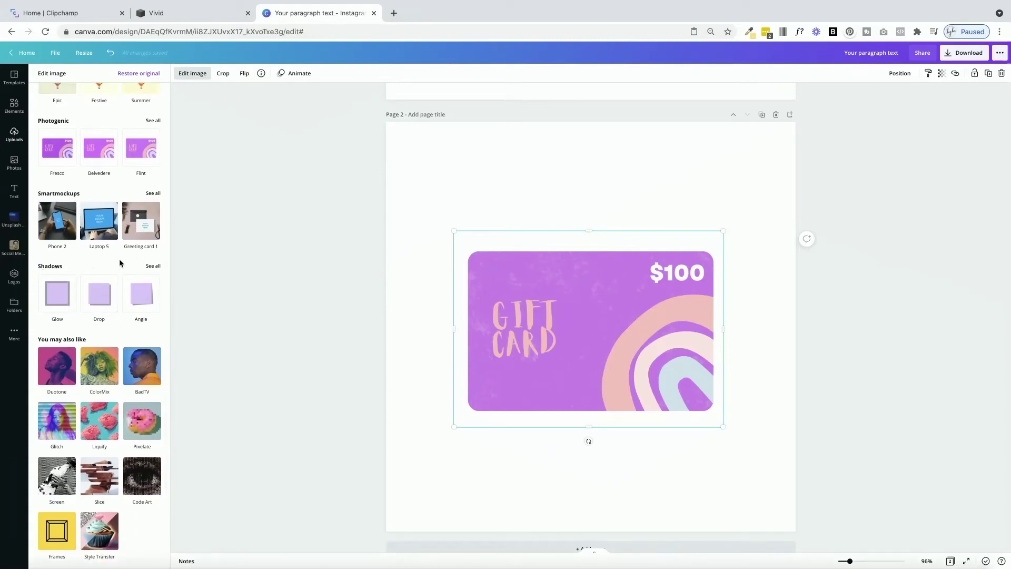
pyautogui.click(153, 265)
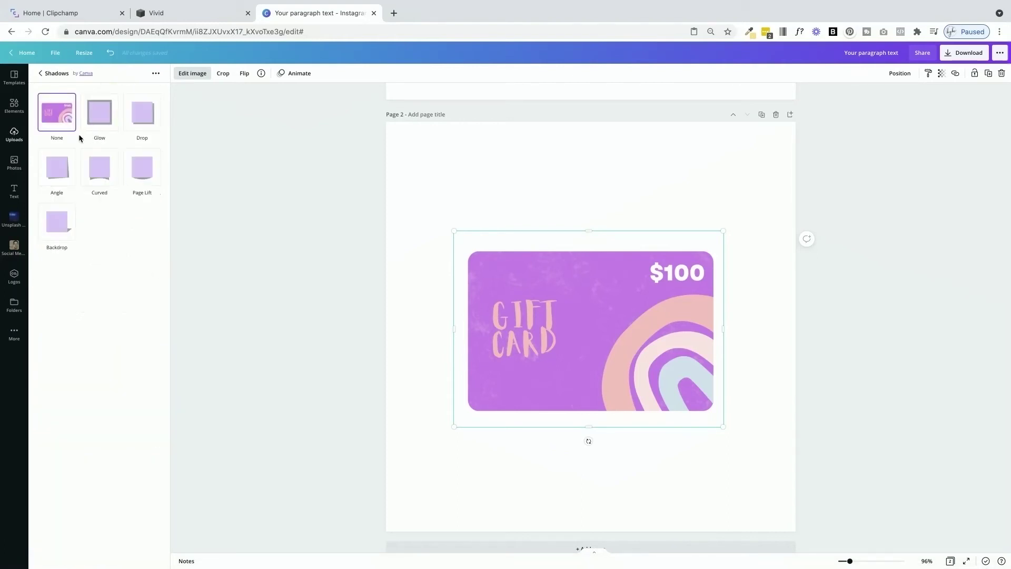
pyautogui.click(58, 227)
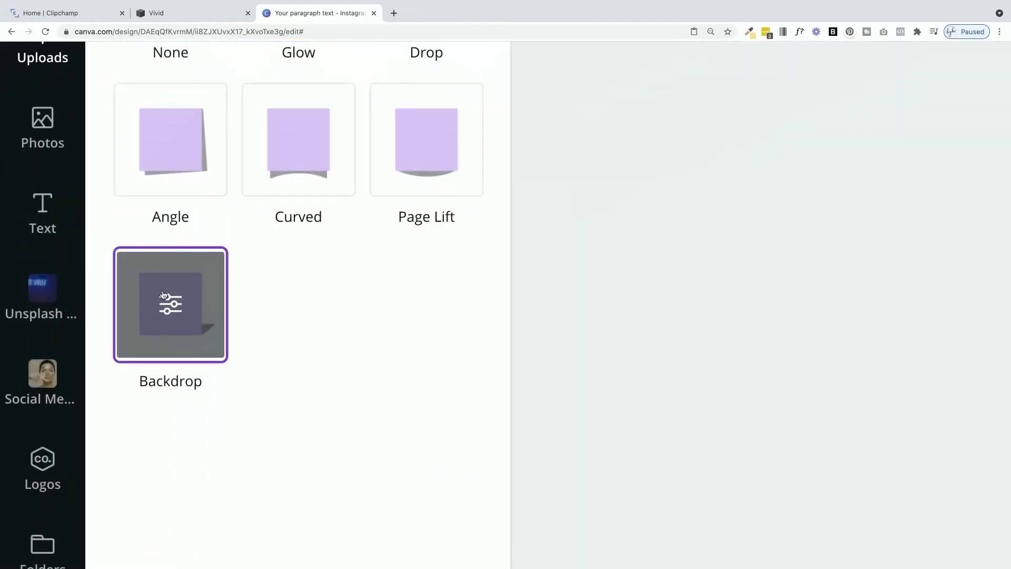
pyautogui.click(166, 305)
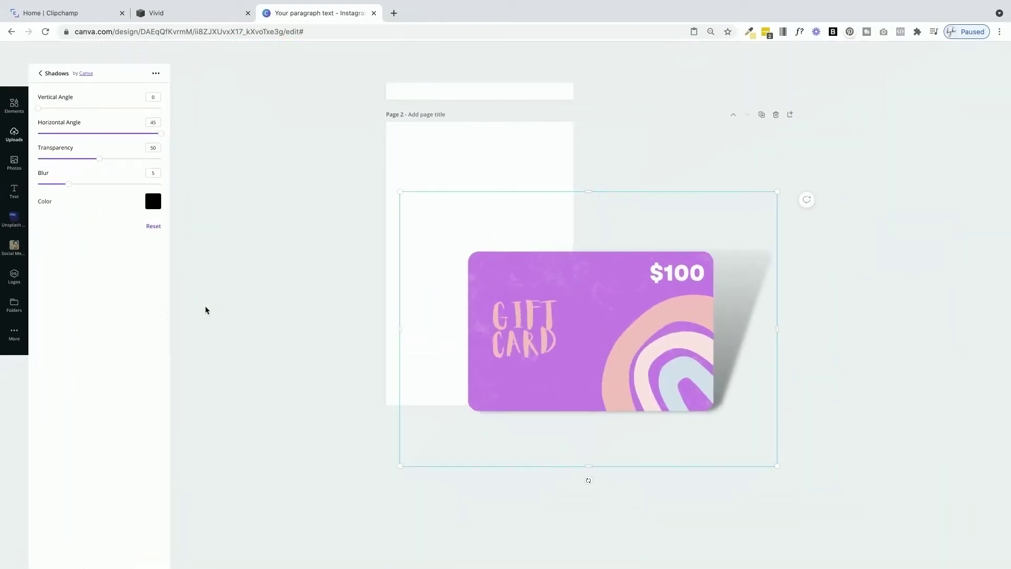
pyautogui.click(150, 207)
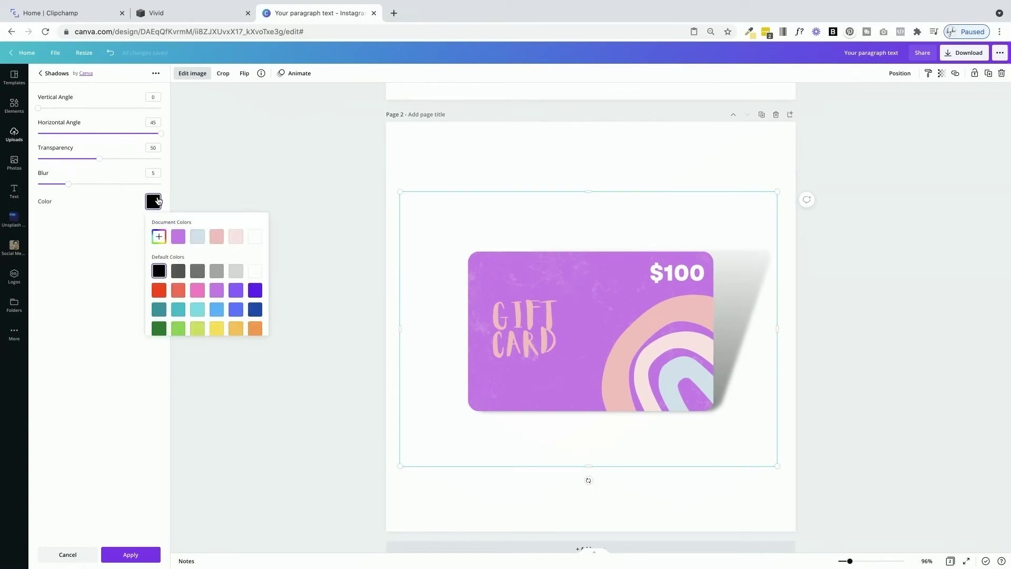
pyautogui.click(216, 290)
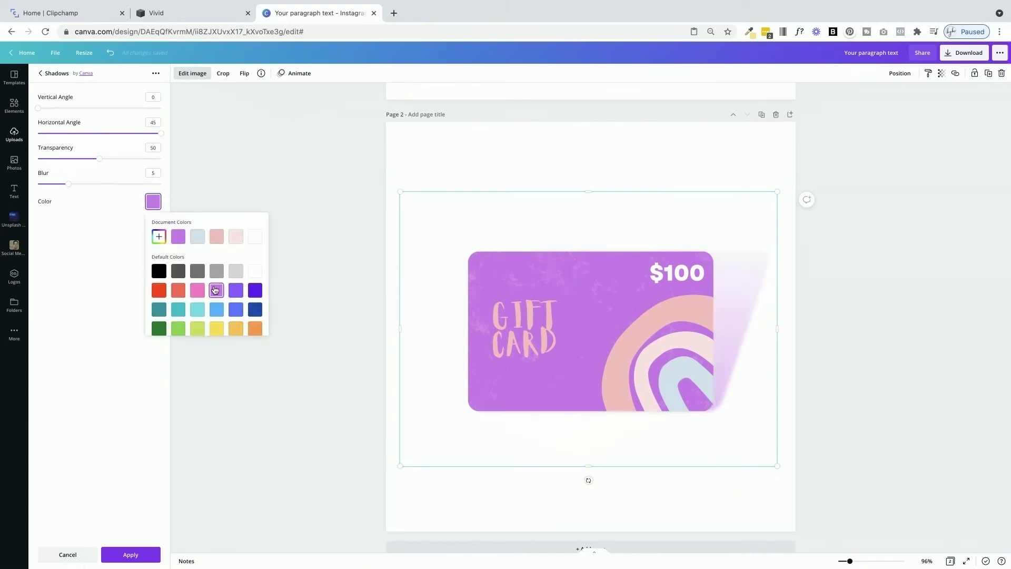
pyautogui.click(255, 291)
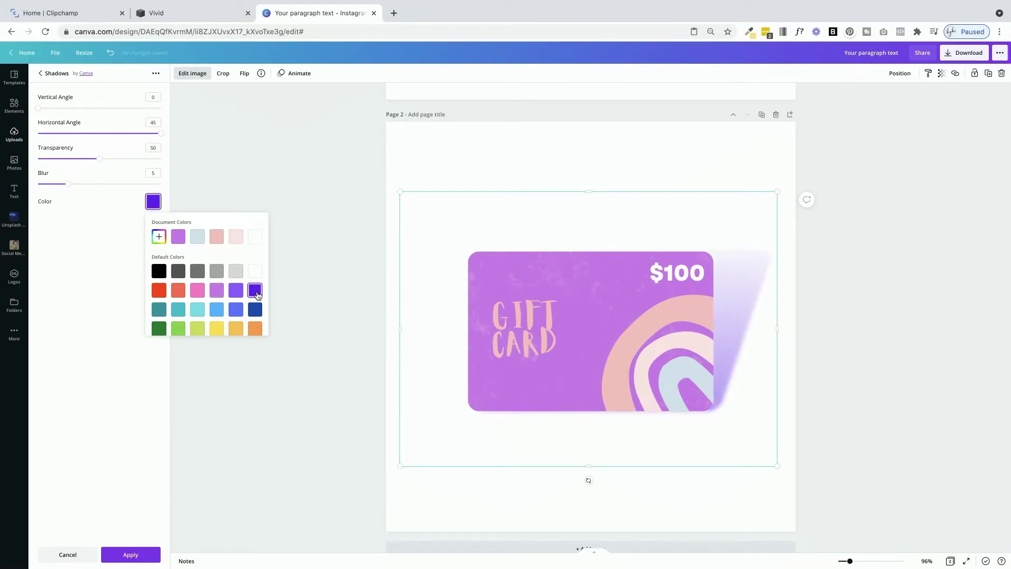
# Increase the shadow blur, centre it below the card, and set transparency to 66.
pyautogui.moveTo(67, 184); pyautogui.dragTo(157, 188)
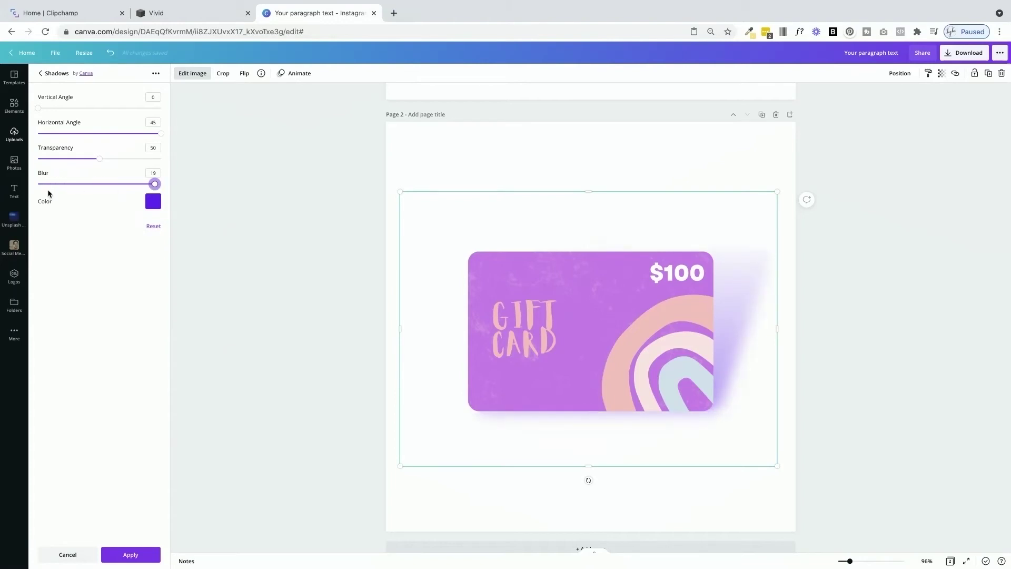
pyautogui.moveTo(99, 158); pyautogui.dragTo(75, 162)
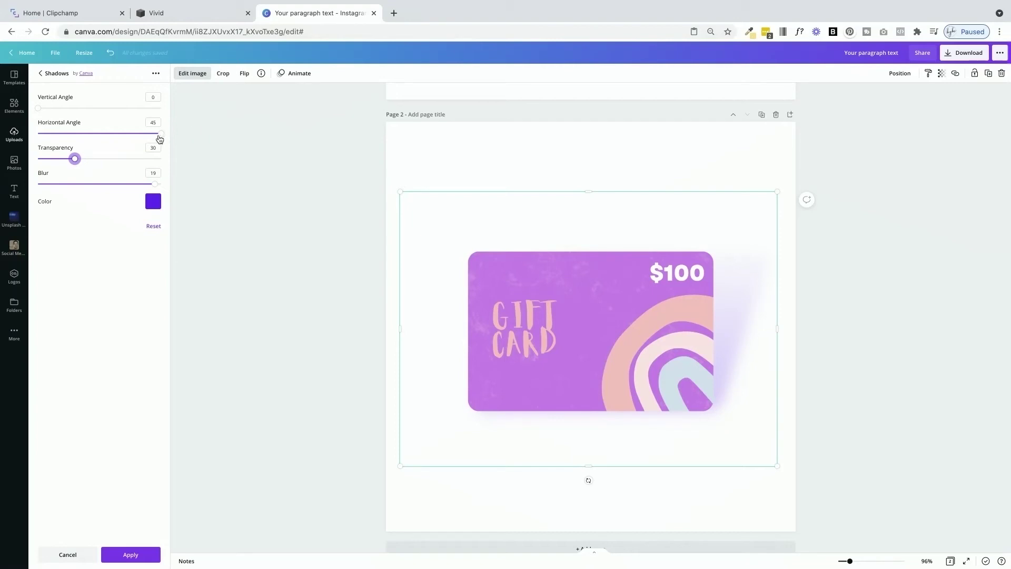
pyautogui.moveTo(161, 133); pyautogui.dragTo(120, 108)
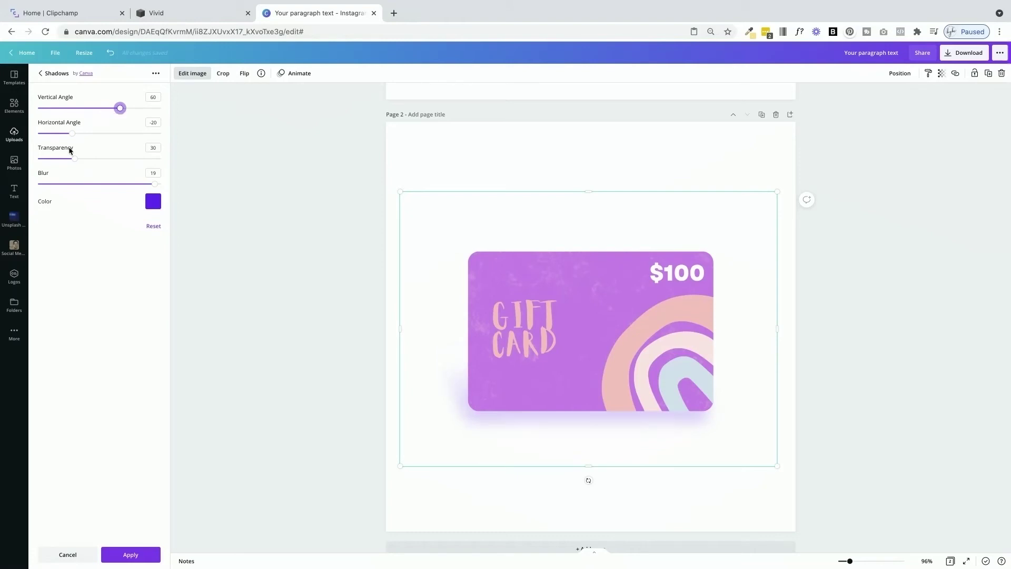
pyautogui.moveTo(72, 134); pyautogui.dragTo(144, 109)
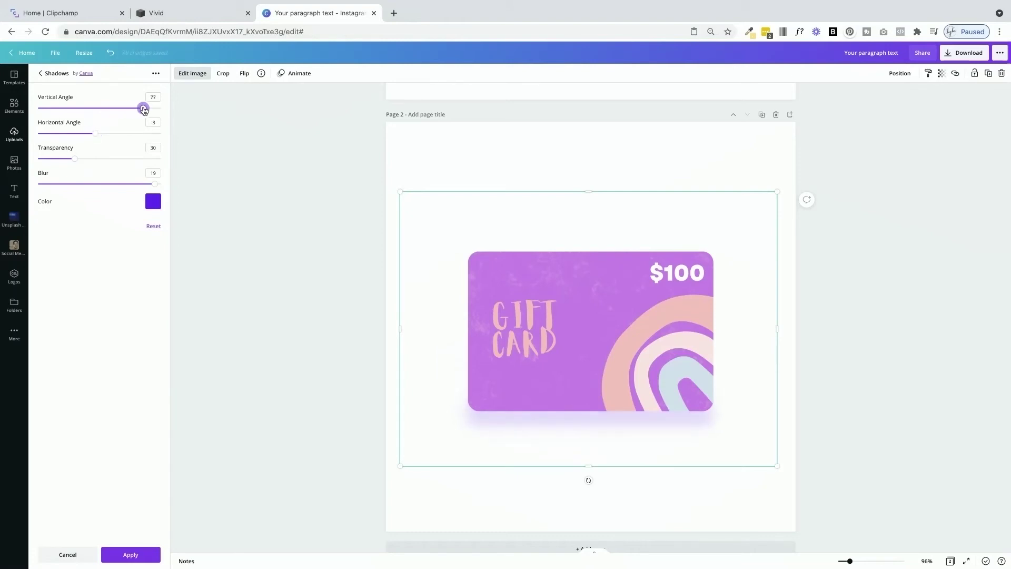
pyautogui.moveTo(74, 159); pyautogui.dragTo(119, 162)
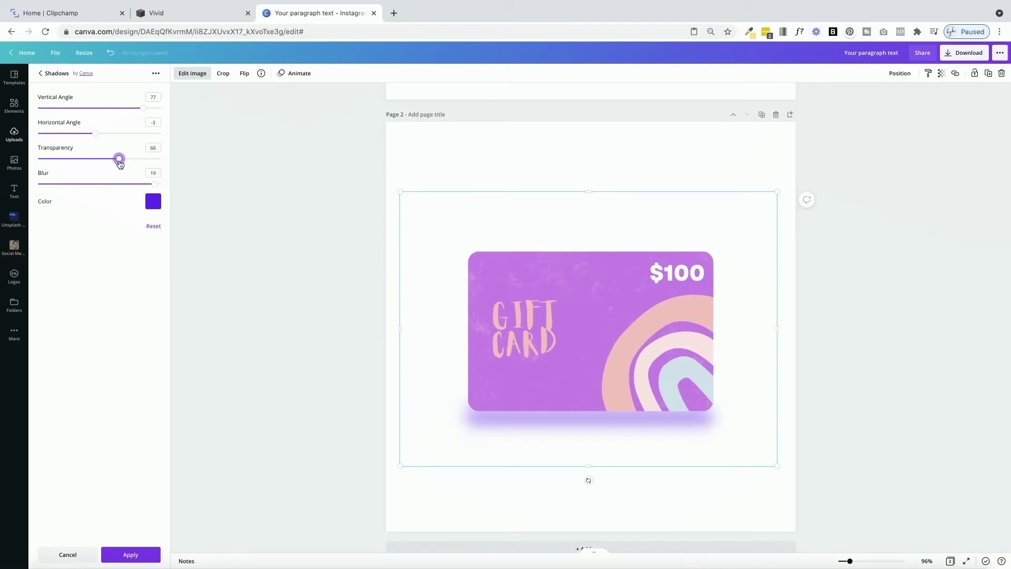
# After checking the website's signup section, keep the violet shadow, fine-tune transparency, and apply.
pyautogui.click(183, 15)
pyautogui.scroll(-5, 434, 394)
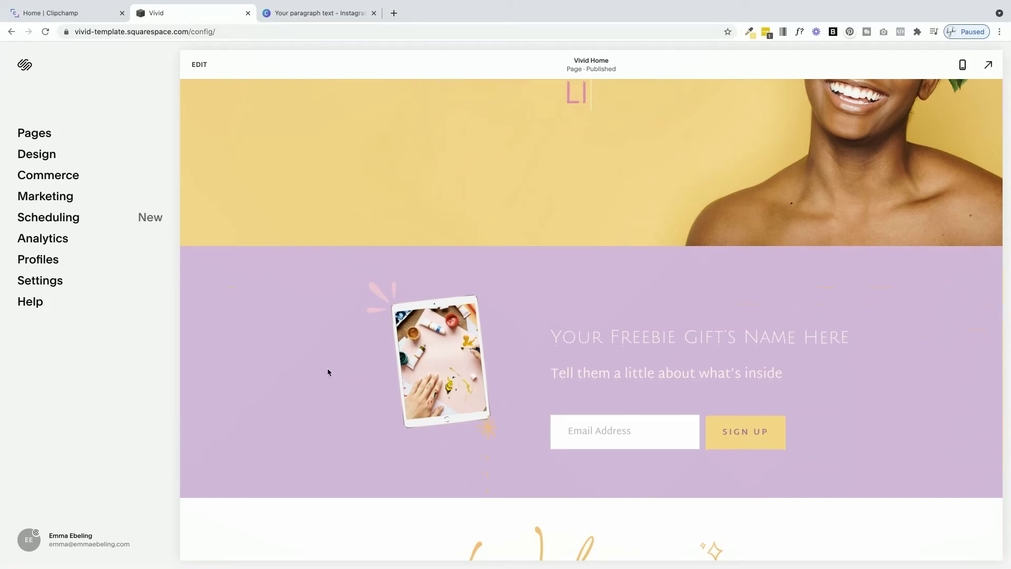
pyautogui.click(324, 15)
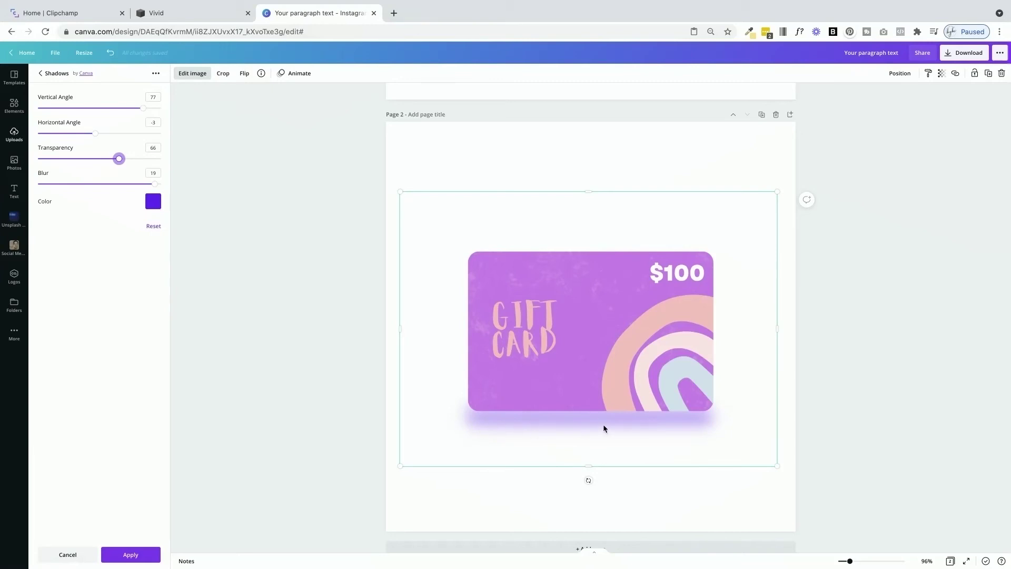
pyautogui.click(153, 201)
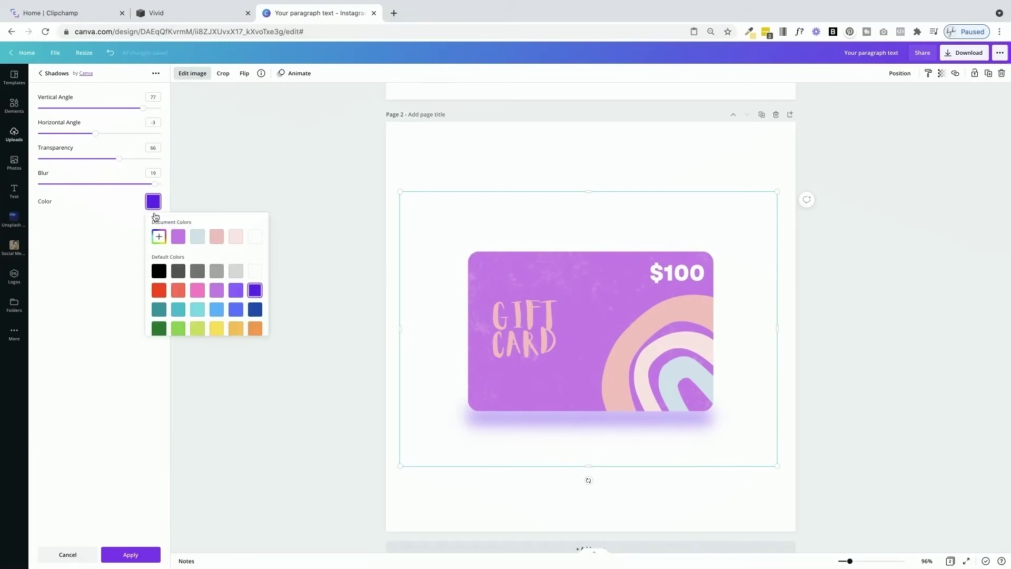
pyautogui.click(159, 278)
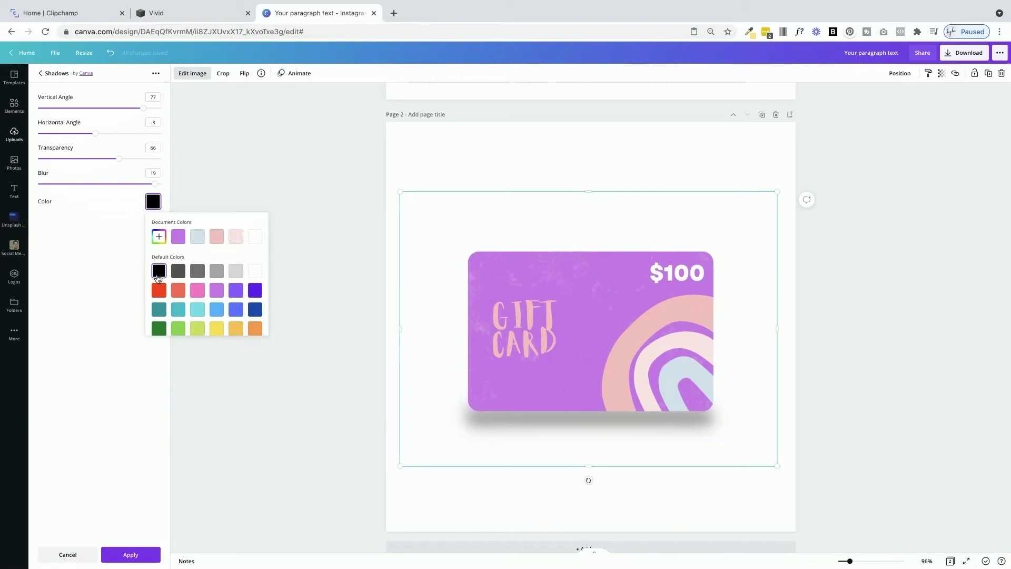
pyautogui.click(256, 291)
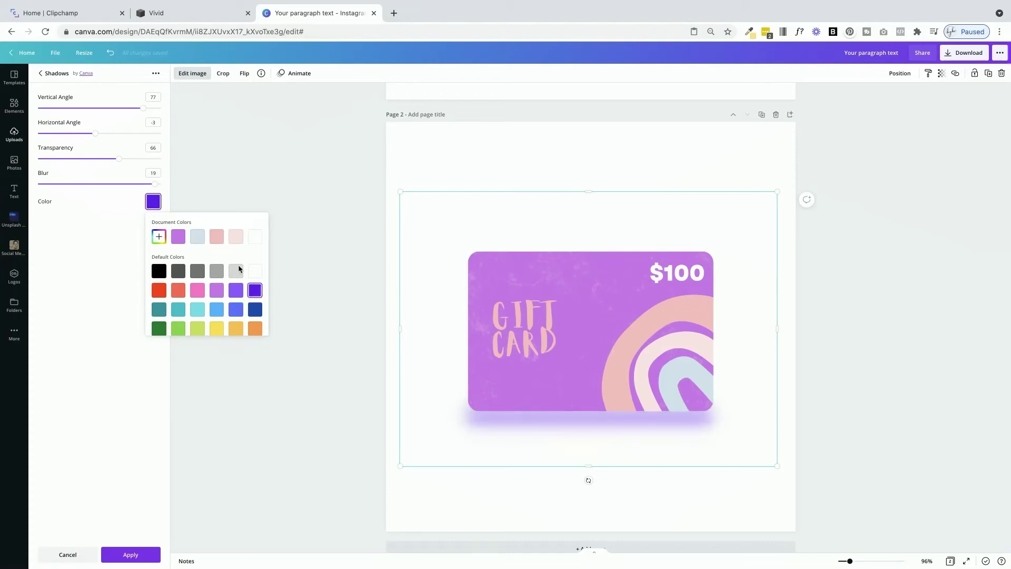
pyautogui.moveTo(119, 159)
pyautogui.mouseDown()
pyautogui.moveTo(133, 160)
pyautogui.moveTo(110, 161)
pyautogui.mouseUp()
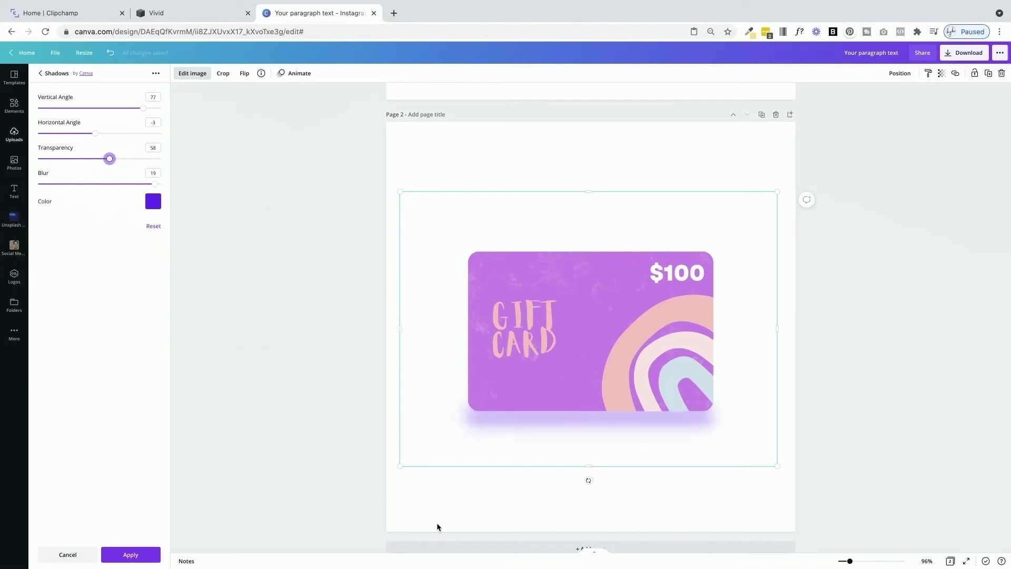
pyautogui.click(130, 555)
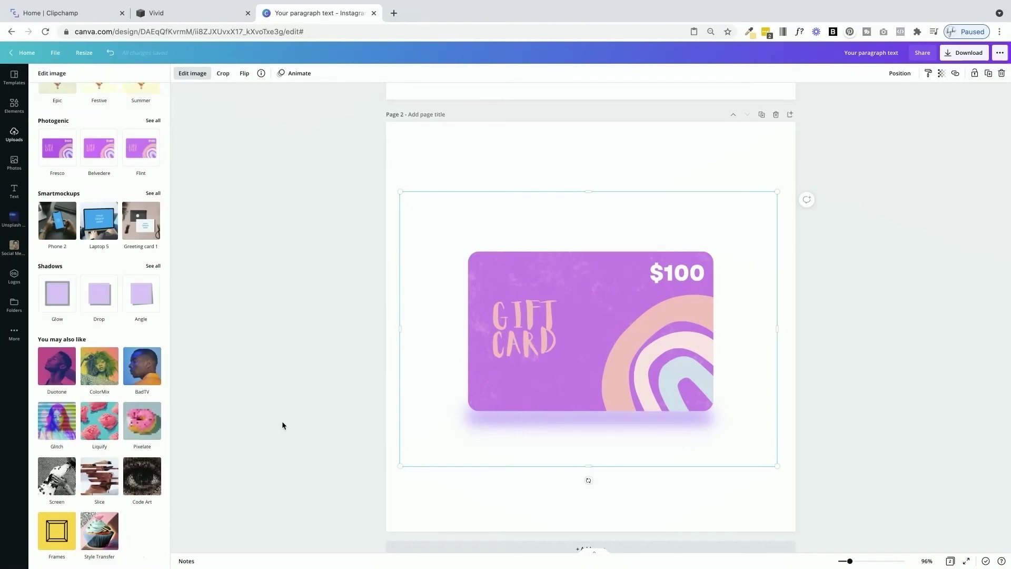
# Download only page 2 as a PNG with transparent background at size 2×.
pyautogui.click(953, 55)
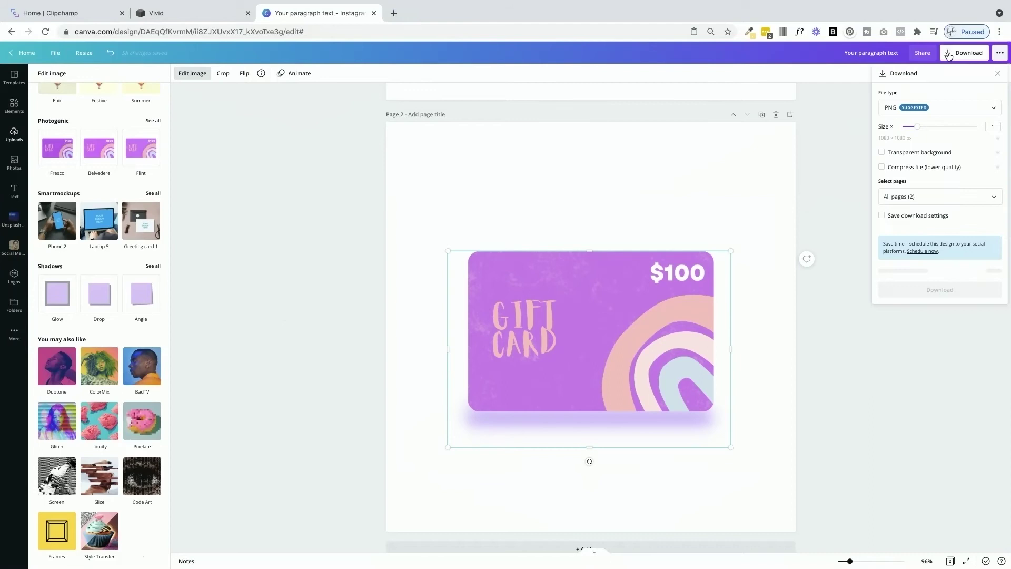
pyautogui.click(882, 152)
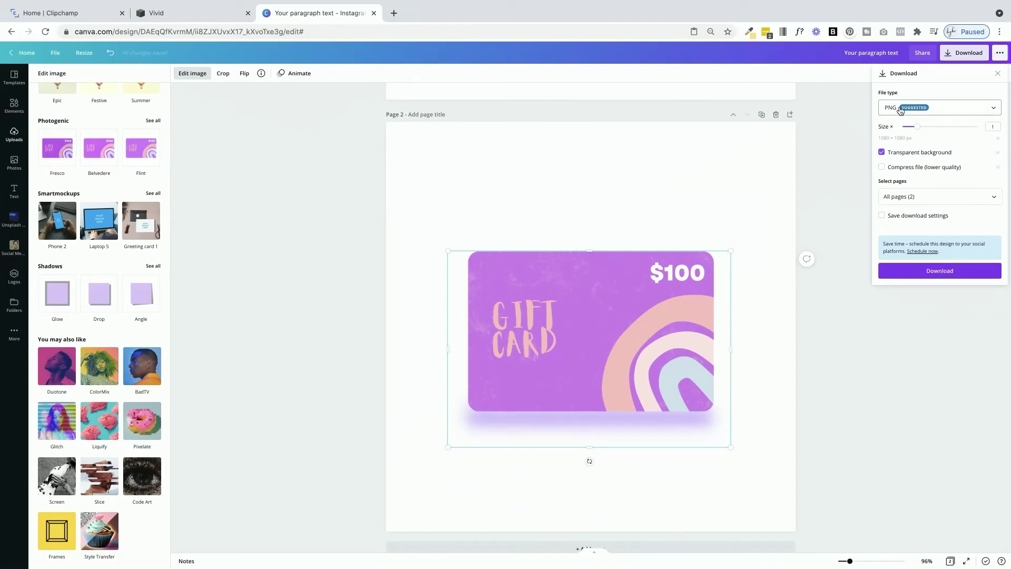
pyautogui.moveTo(916, 127); pyautogui.dragTo(946, 128)
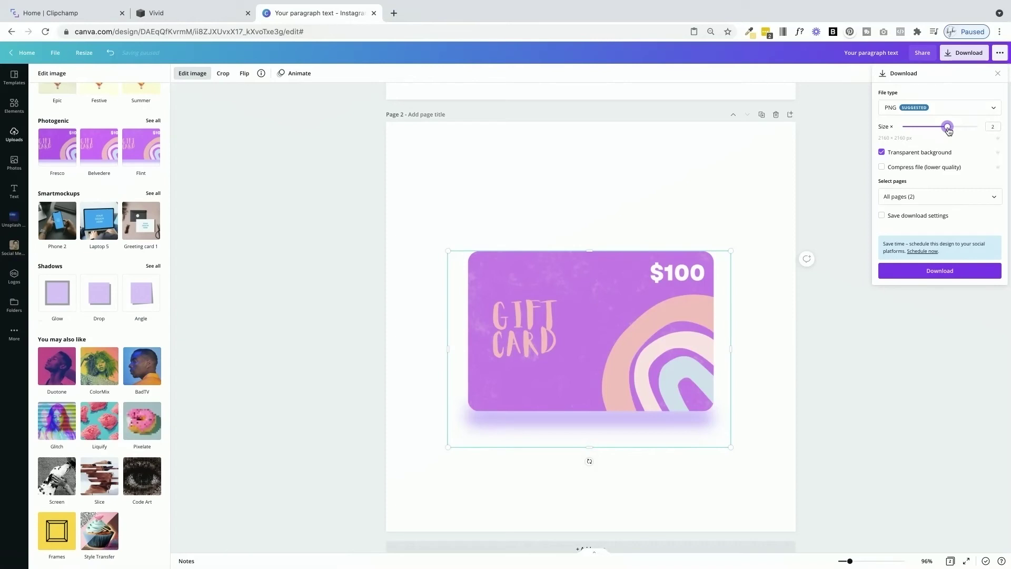
pyautogui.click(983, 199)
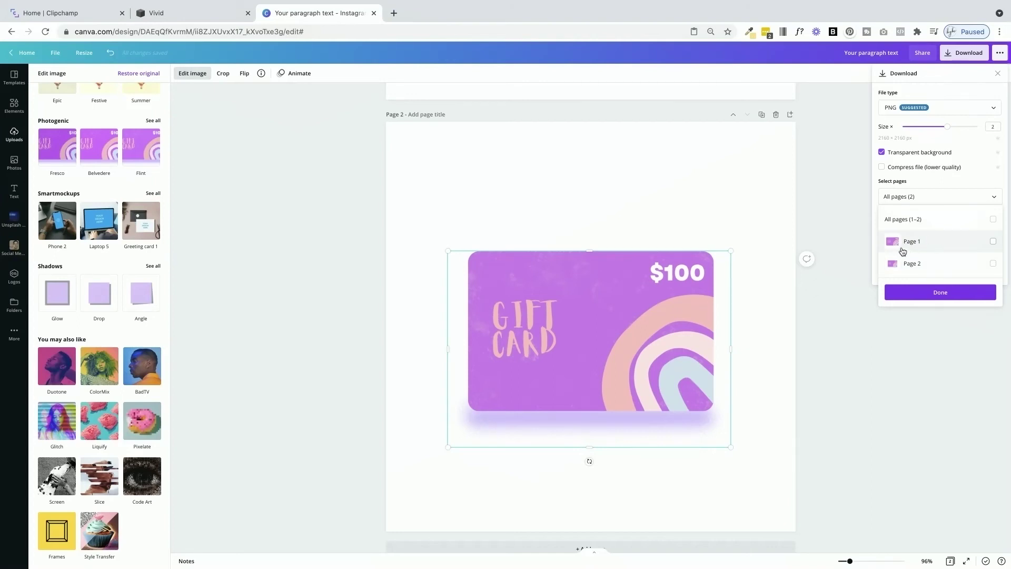
pyautogui.click(908, 263)
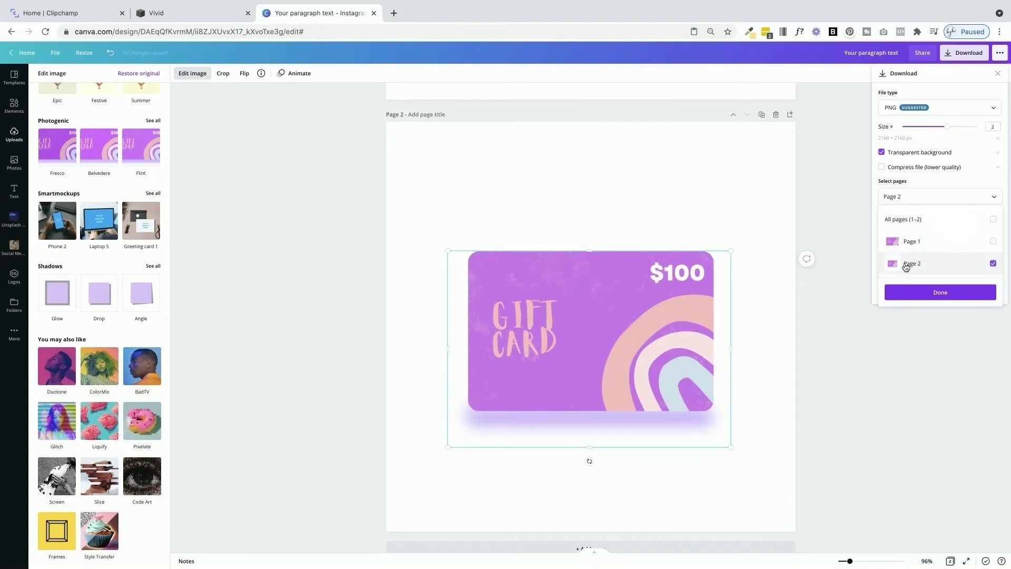
pyautogui.click(942, 295)
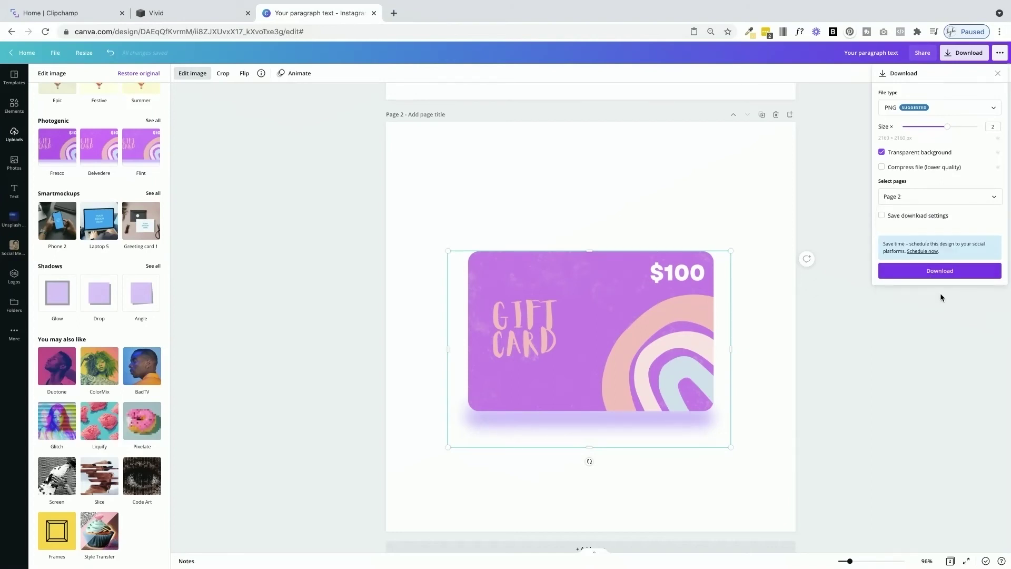
pyautogui.click(936, 271)
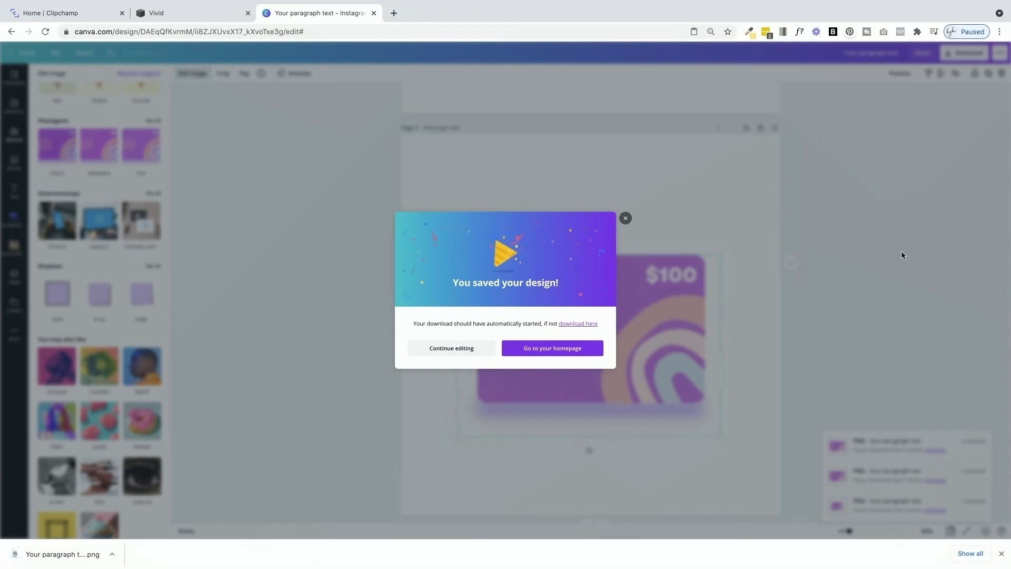
# Return to the Vivid site in Squarespace and start editing the homepage.
pyautogui.click(625, 218)
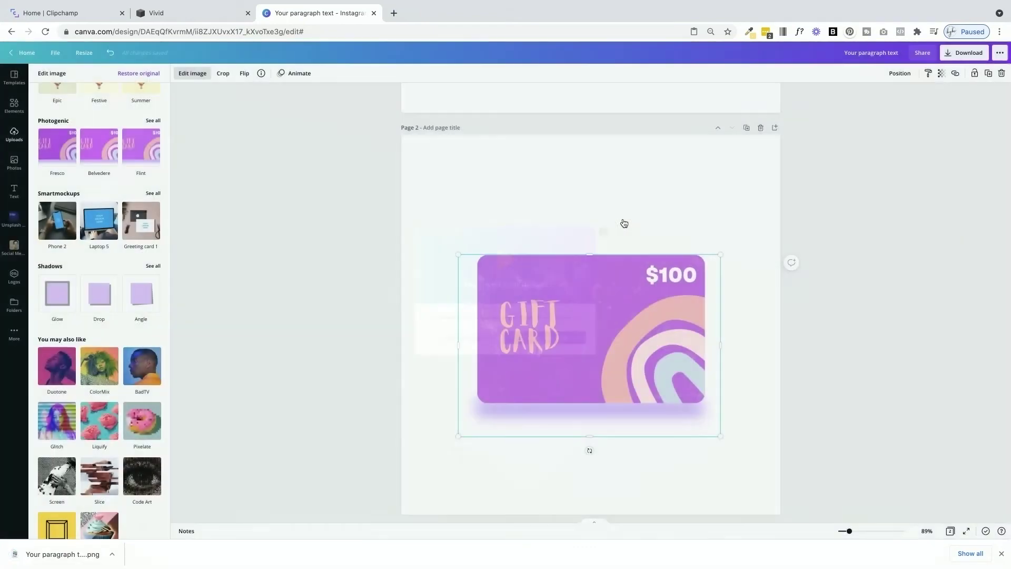
pyautogui.click(188, 19)
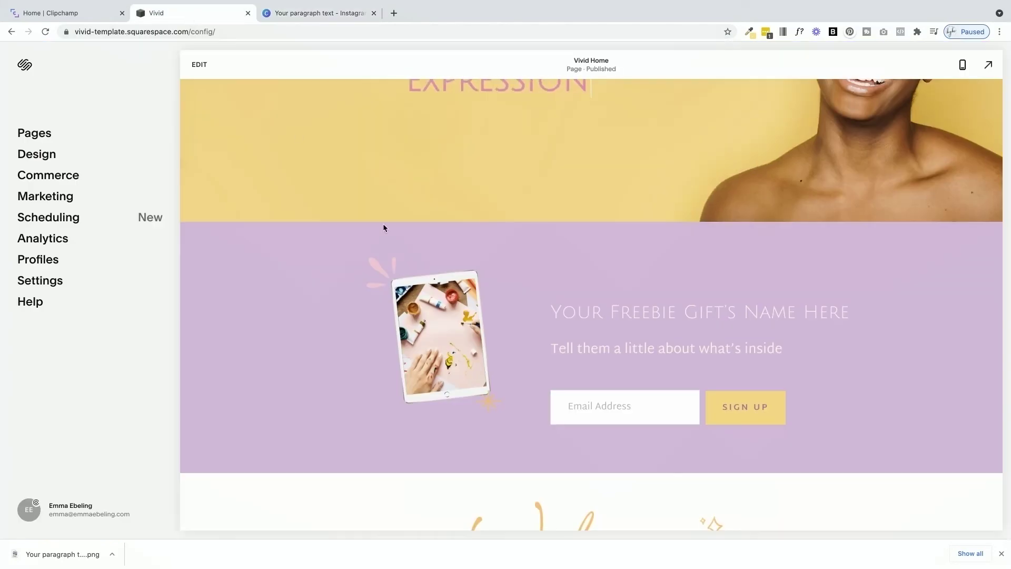
pyautogui.click(193, 70)
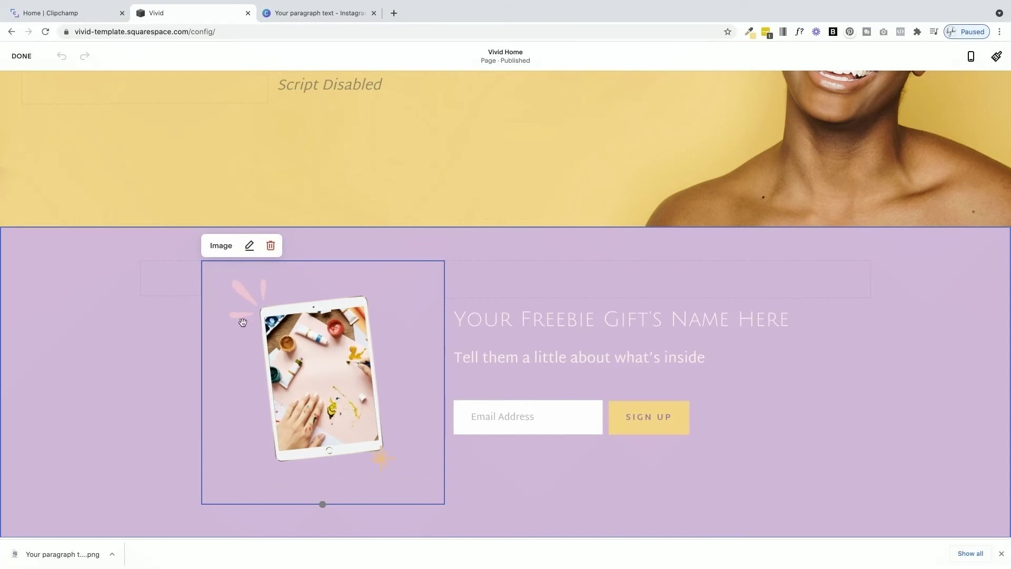
# Replace the image block's tablet photo with 'Your paragraph text (2).png'.
pyautogui.click(248, 250)
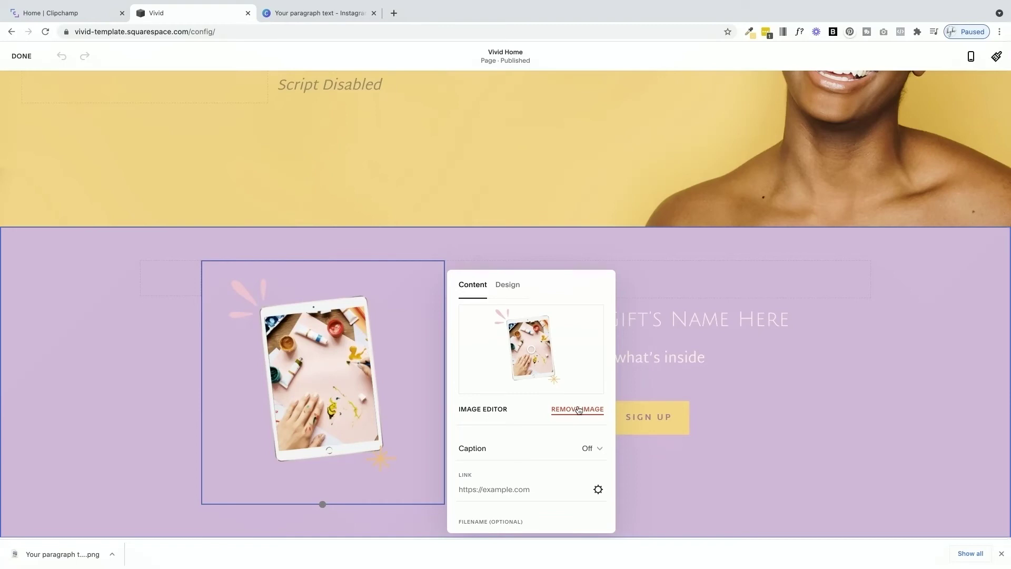
pyautogui.click(578, 409)
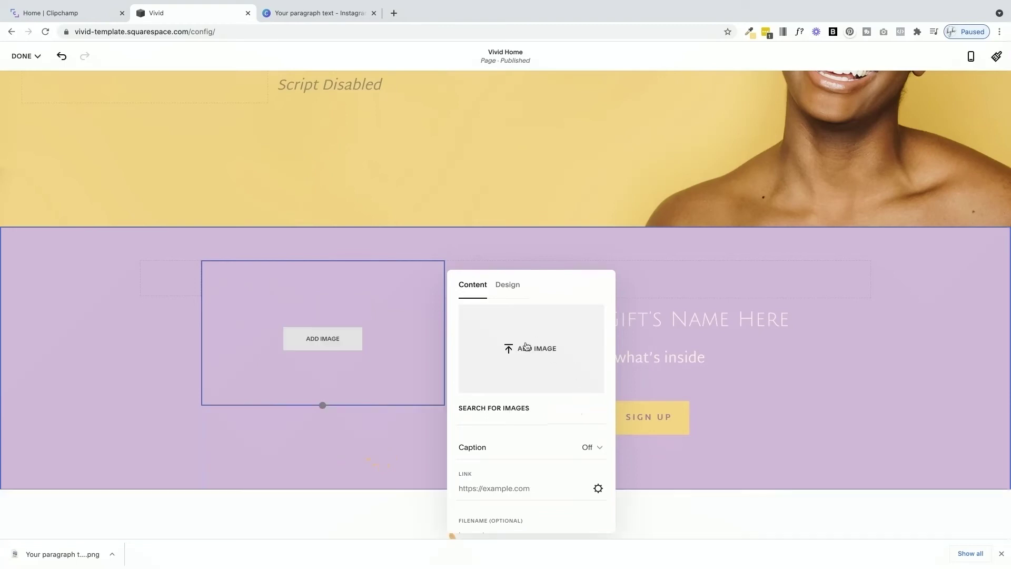
pyautogui.click(528, 348)
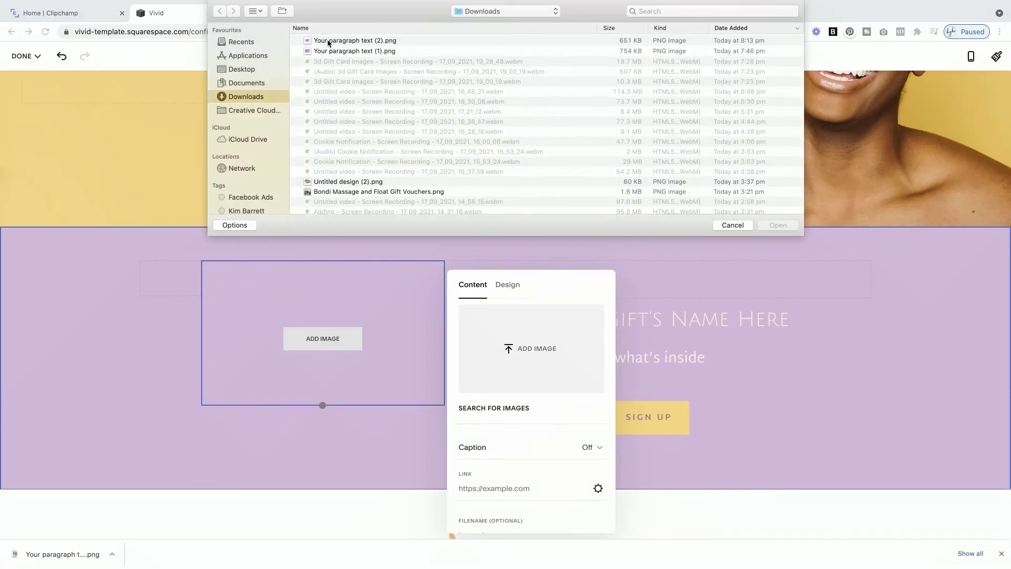
pyautogui.click(341, 42)
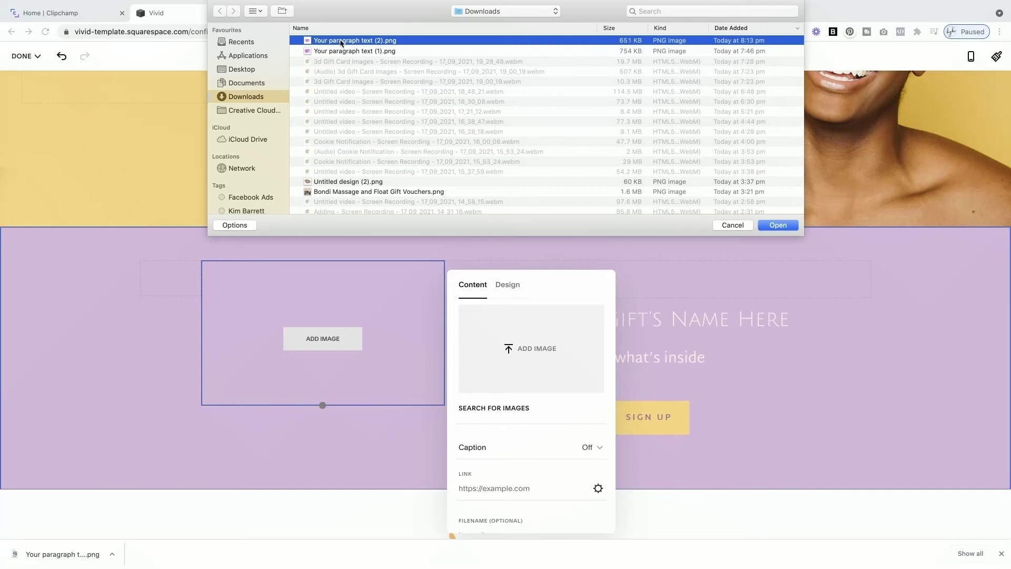
pyautogui.click(785, 225)
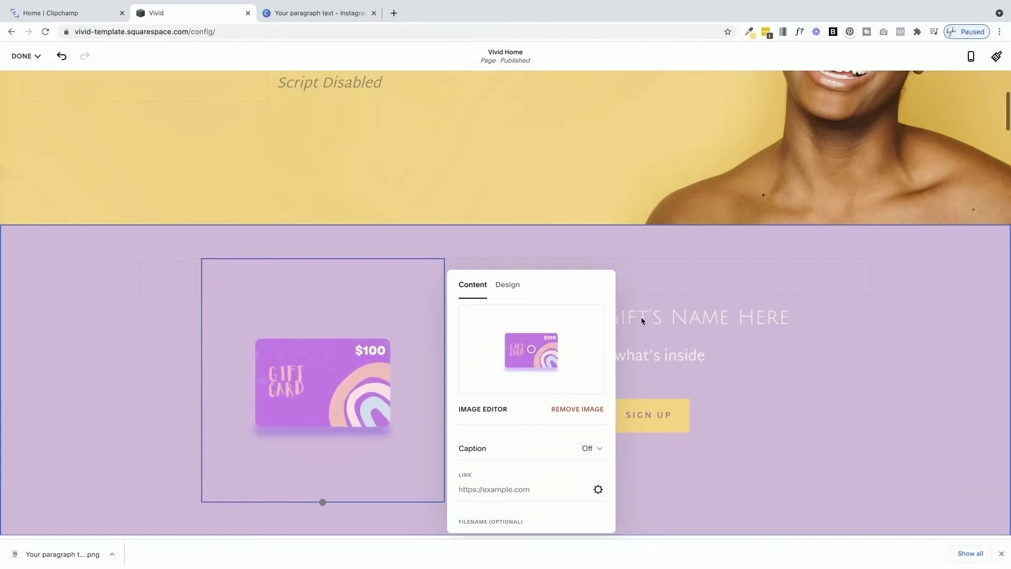
pyautogui.click(683, 324)
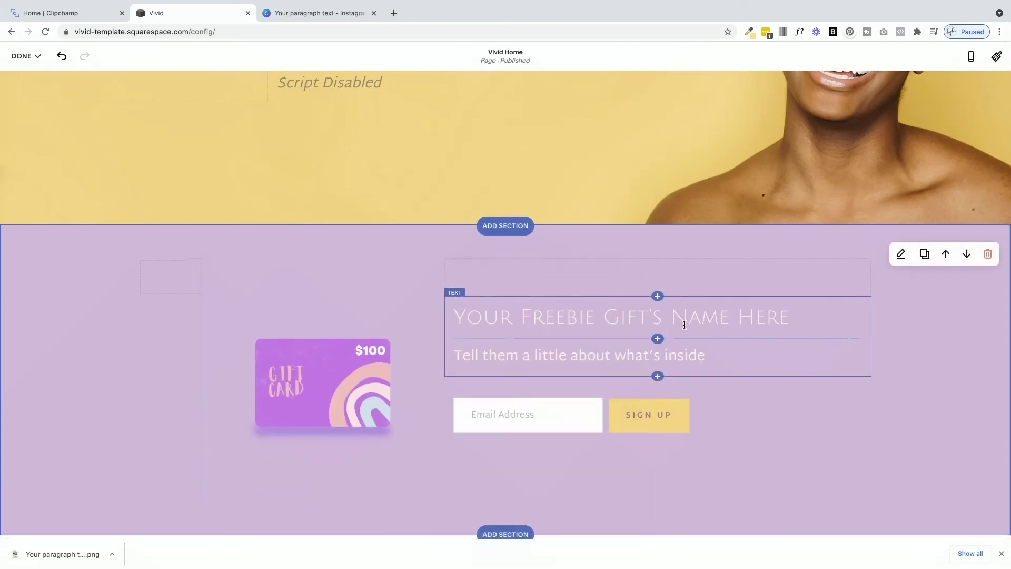
# Replace the signup heading with 'Grab your Gift voucher today'.
pyautogui.click(458, 316)
pyautogui.moveTo(458, 317); pyautogui.dragTo(817, 320)
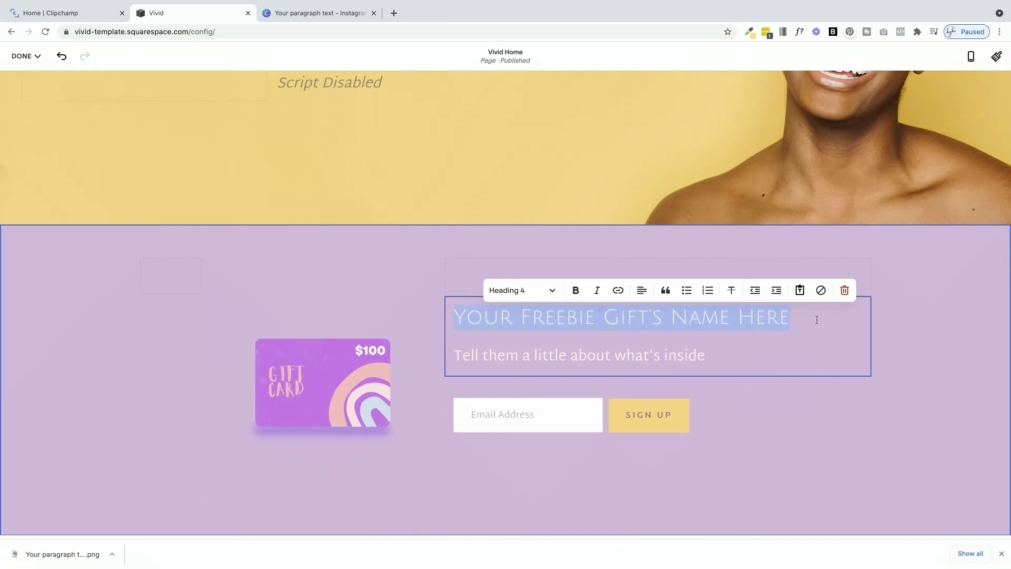
pyautogui.write('Grab ')
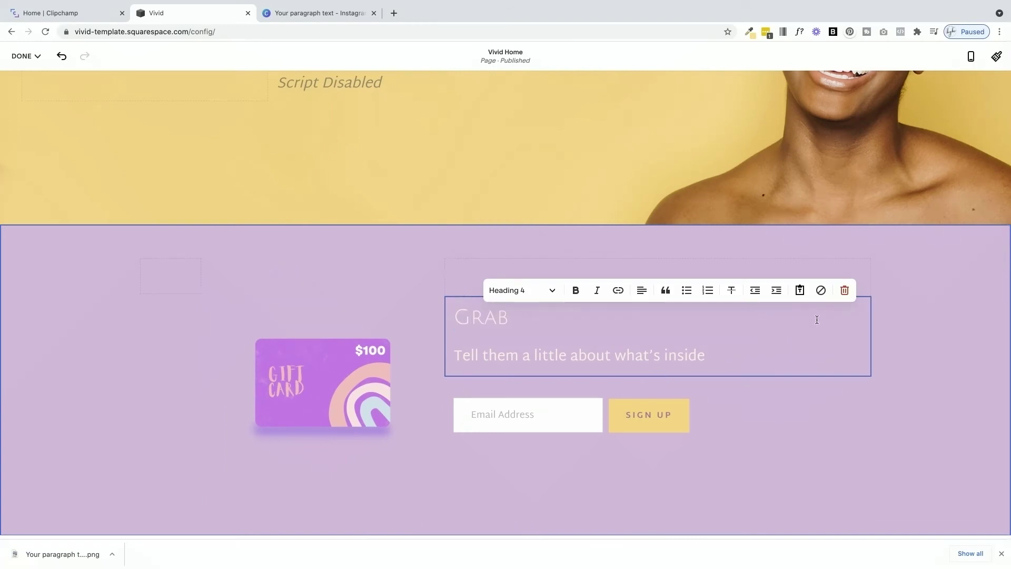
pyautogui.write('your Gift voucher today')
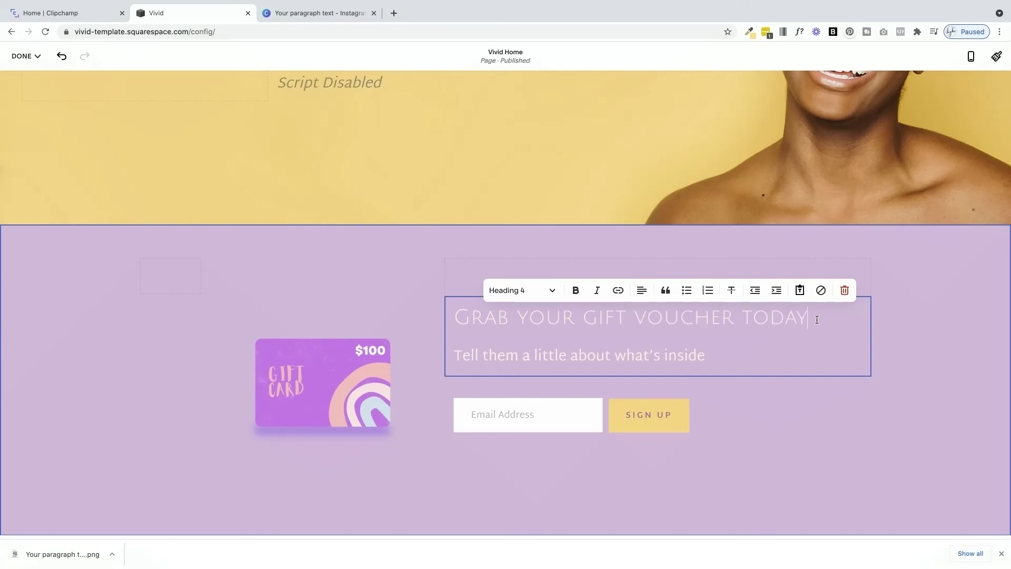
pyautogui.scroll(-1, 614, 327)
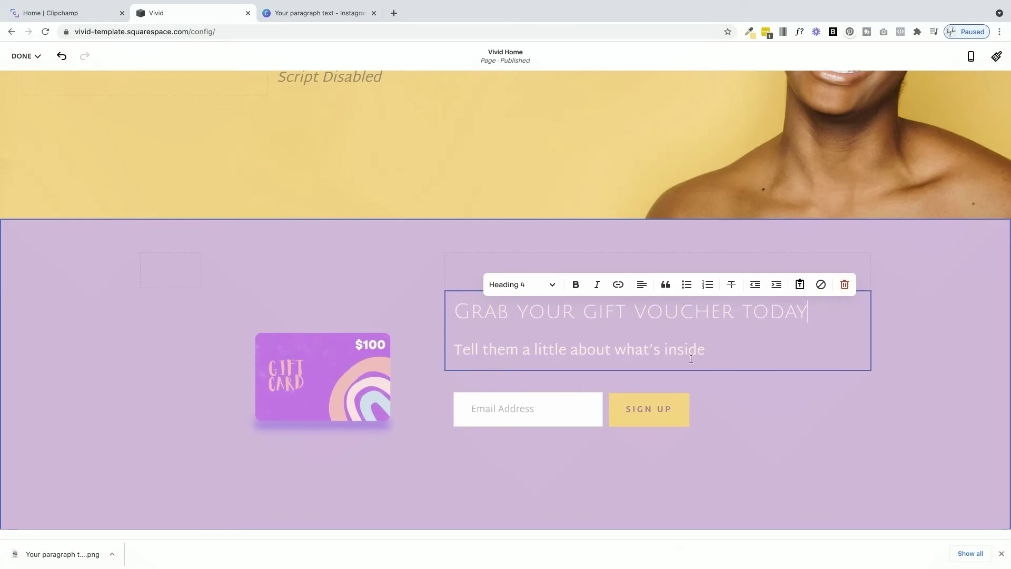
# Replace the description line under the heading with 'Only 50 to give away'.
pyautogui.moveTo(754, 345); pyautogui.dragTo(450, 345)
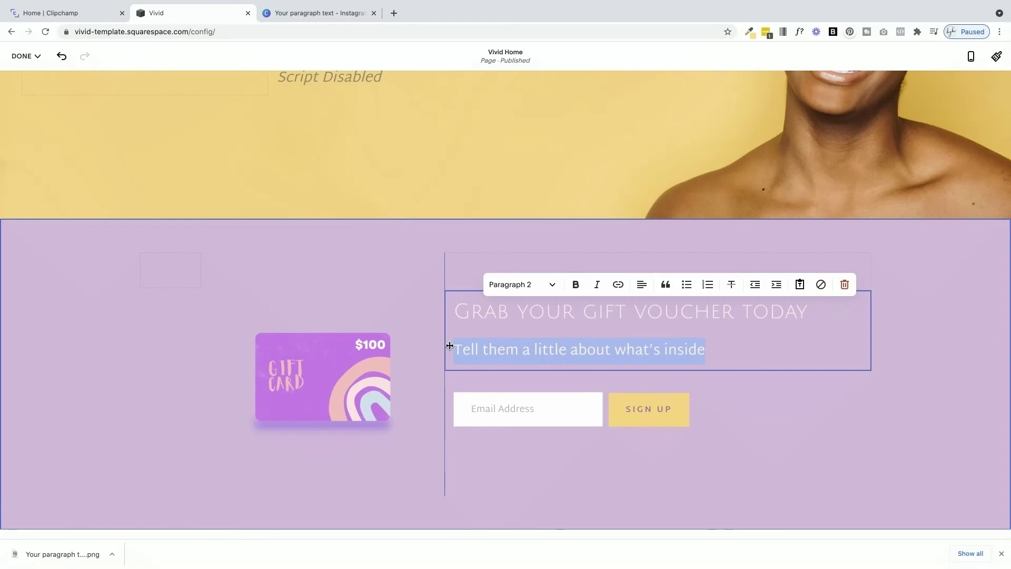
pyautogui.press('BackSpace')
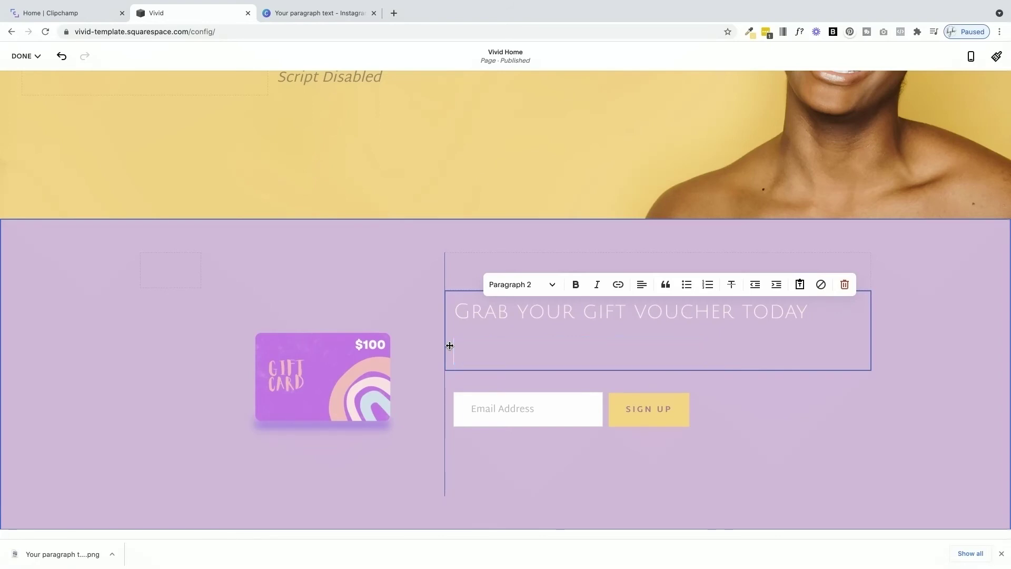
pyautogui.write('Only 50 to gi e')
pyautogui.press('BackSpace')
pyautogui.press('BackSpace')
pyautogui.write('ve away.')
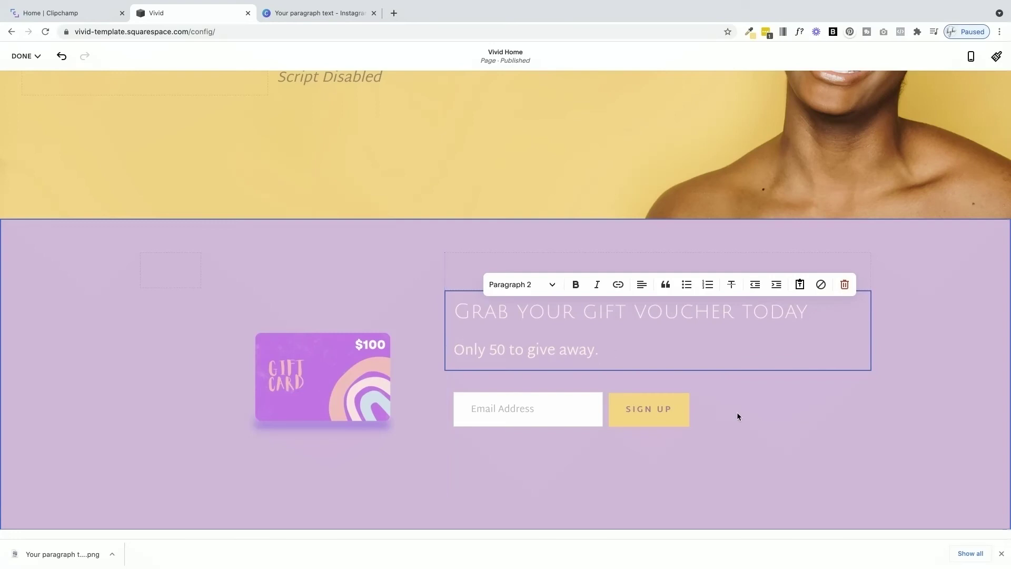
# Delete the empty spacer block to the left of the gift card image.
pyautogui.click(737, 415)
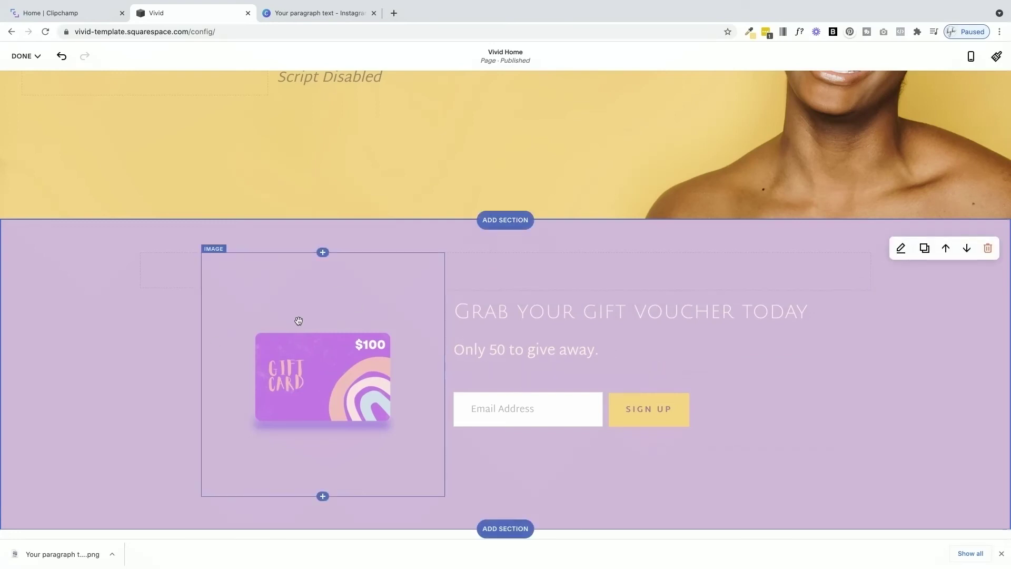
pyautogui.click(170, 254)
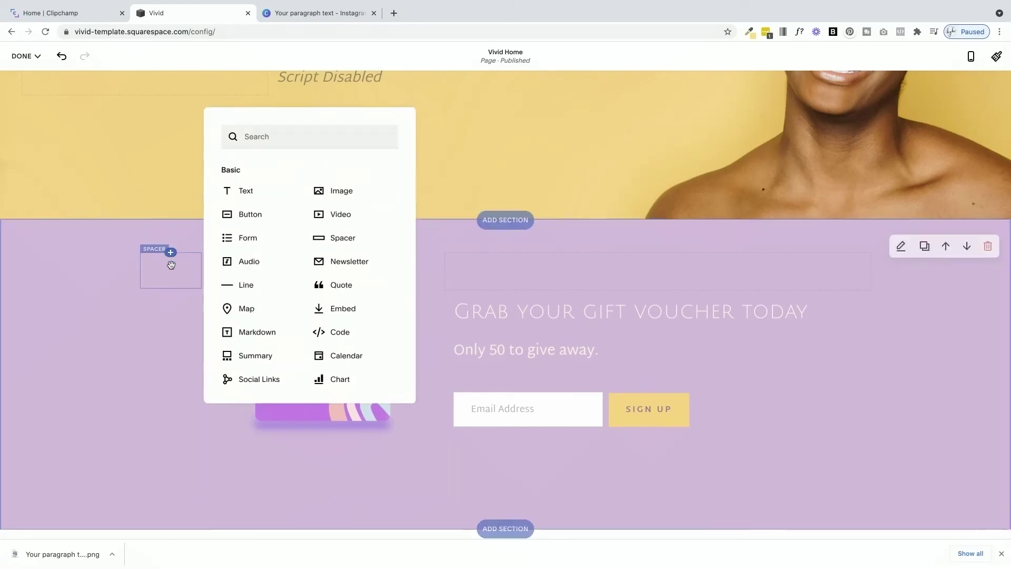
pyautogui.click(171, 265)
pyautogui.click(170, 253)
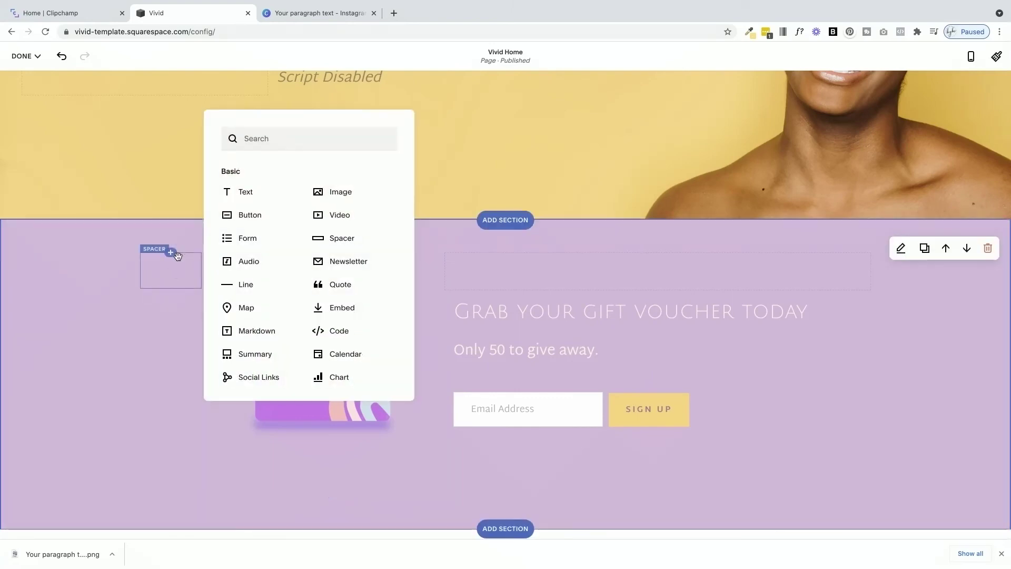
pyautogui.click(115, 289)
pyautogui.click(188, 253)
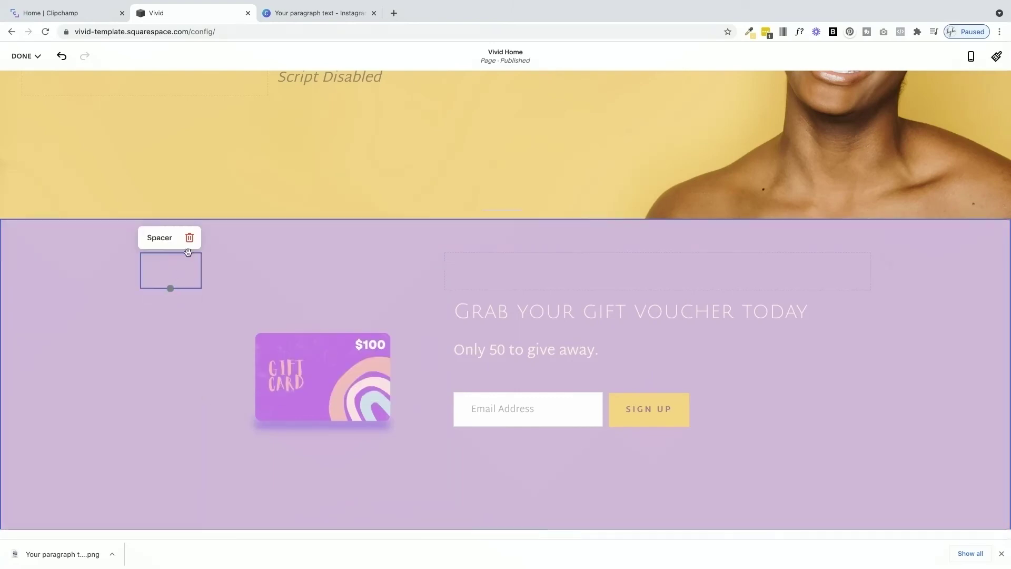
pyautogui.click(189, 238)
pyautogui.click(561, 321)
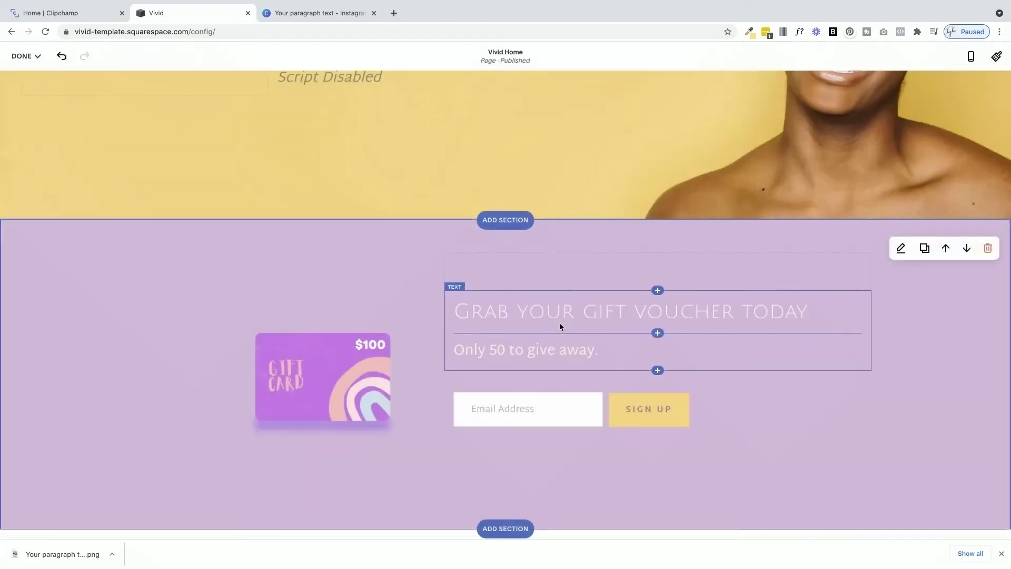
# Move the text block beside the gift card image and enlarge the spacer above the heading.
pyautogui.moveTo(557, 322); pyautogui.dragTo(516, 308)
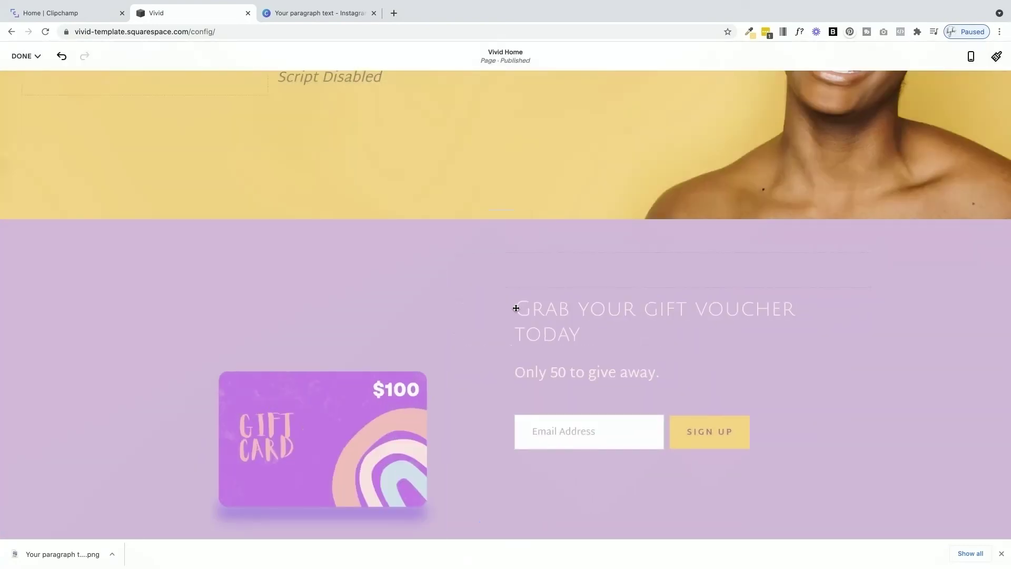
pyautogui.click(691, 271)
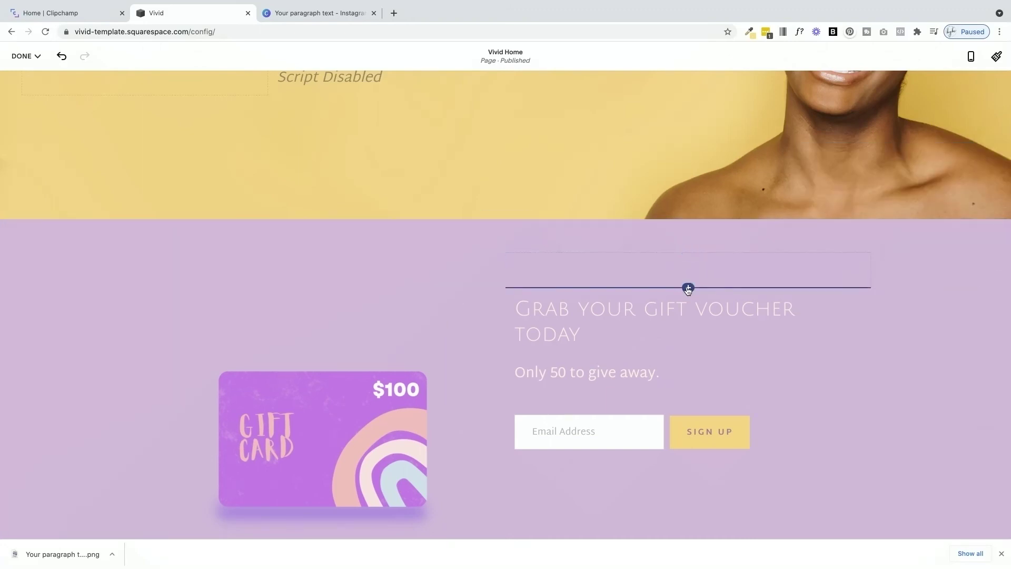
pyautogui.click(686, 274)
pyautogui.click(672, 269)
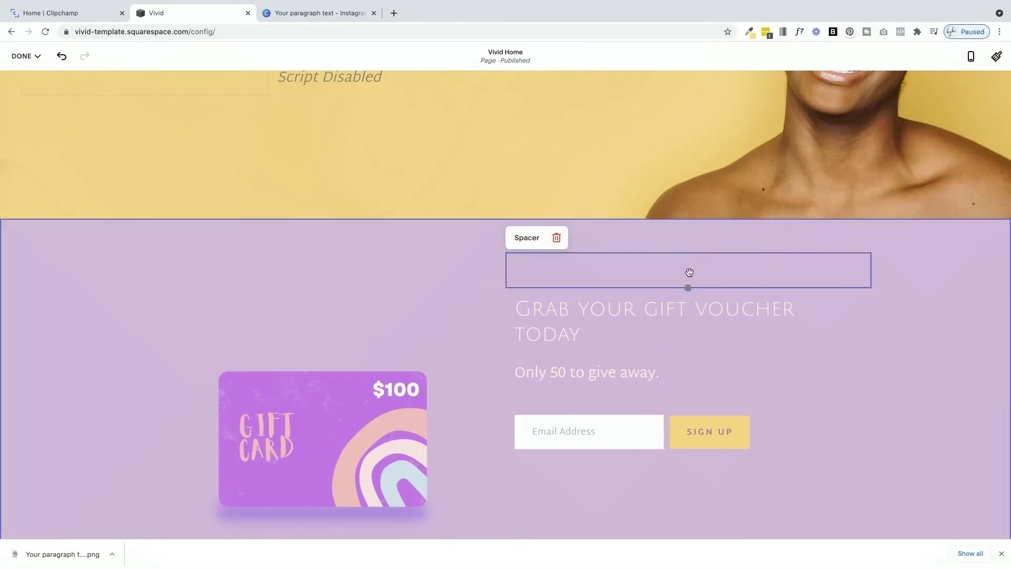
pyautogui.moveTo(687, 285); pyautogui.dragTo(686, 335)
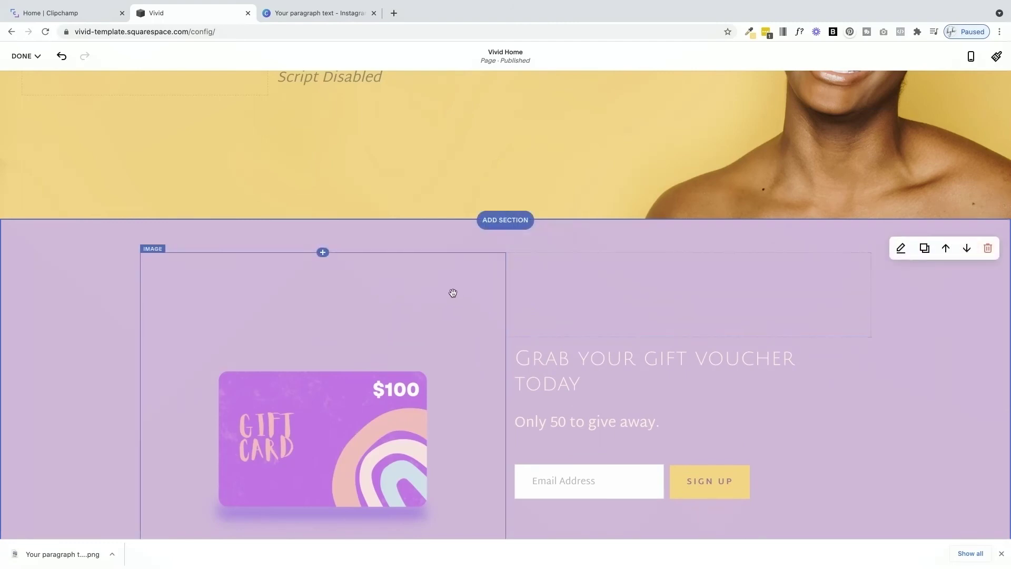
pyautogui.scroll(-2, 452, 293)
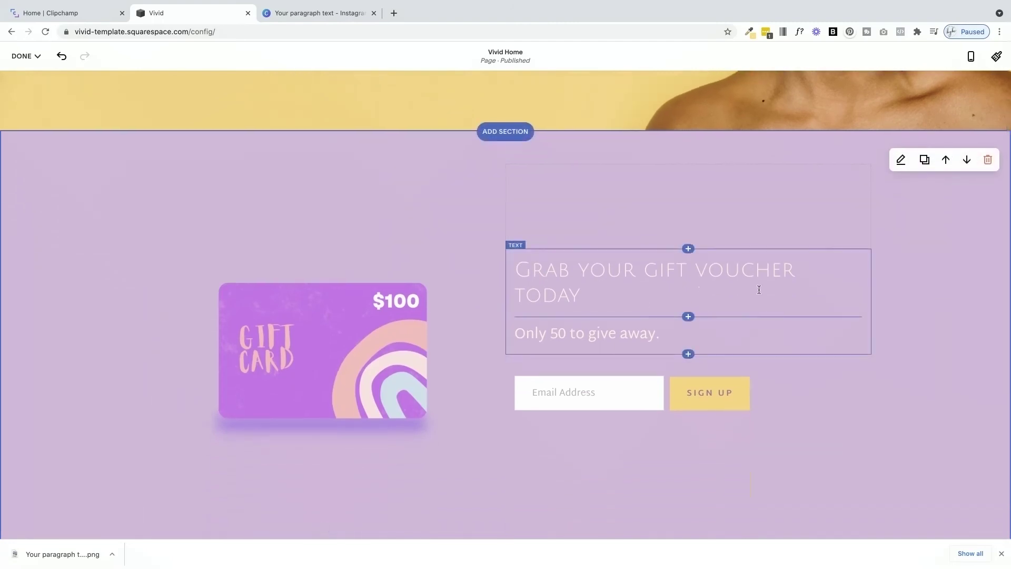
pyautogui.moveTo(687, 248); pyautogui.dragTo(680, 264)
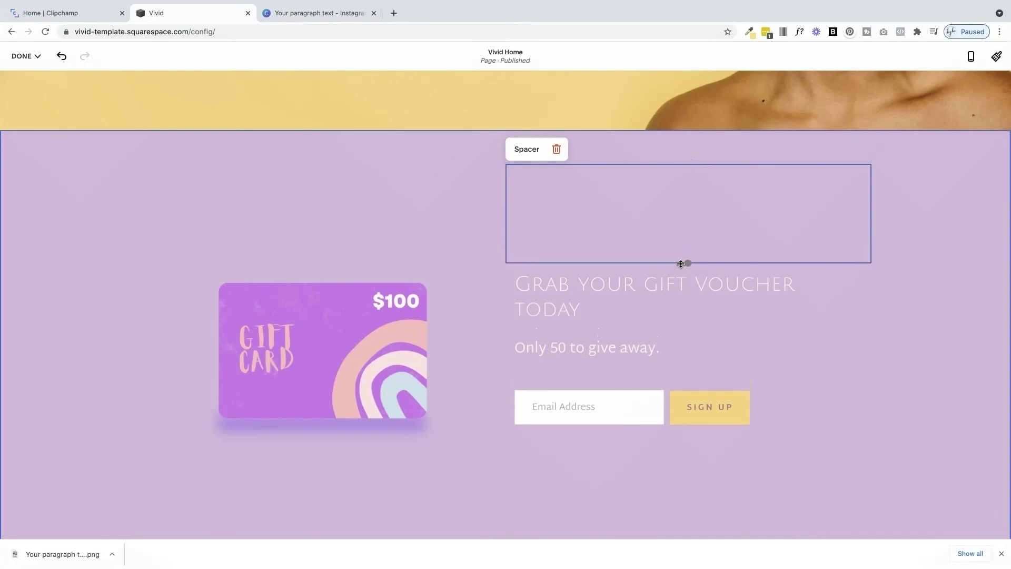
# Delete the spacer above the signup heading.
pyautogui.click(909, 244)
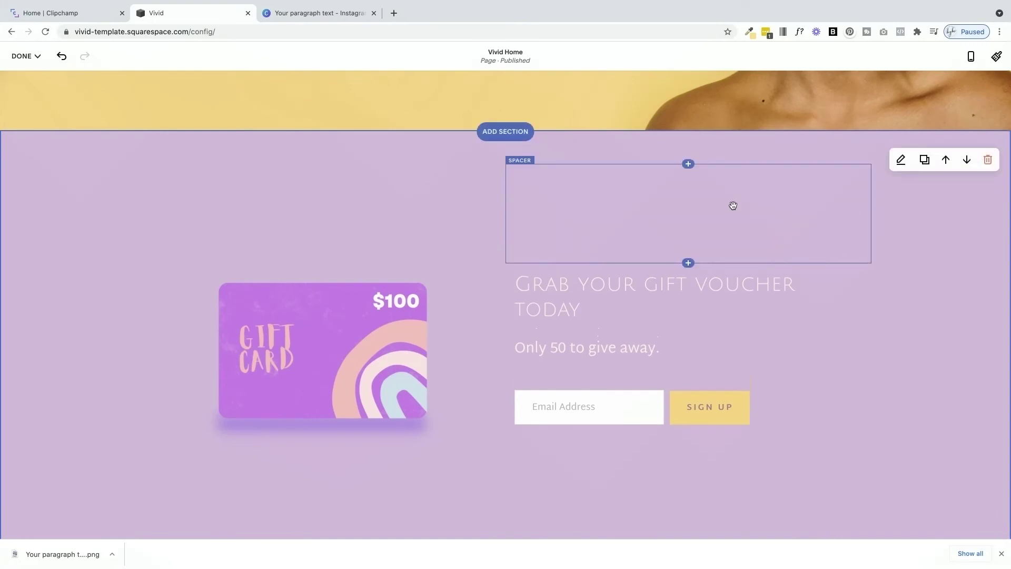
pyautogui.click(610, 195)
pyautogui.click(558, 150)
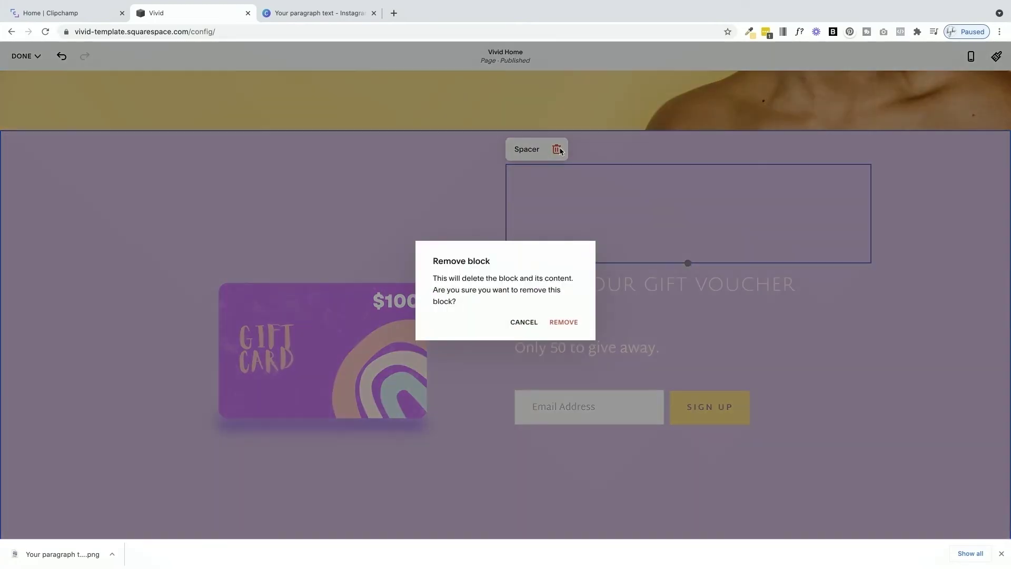
pyautogui.click(563, 323)
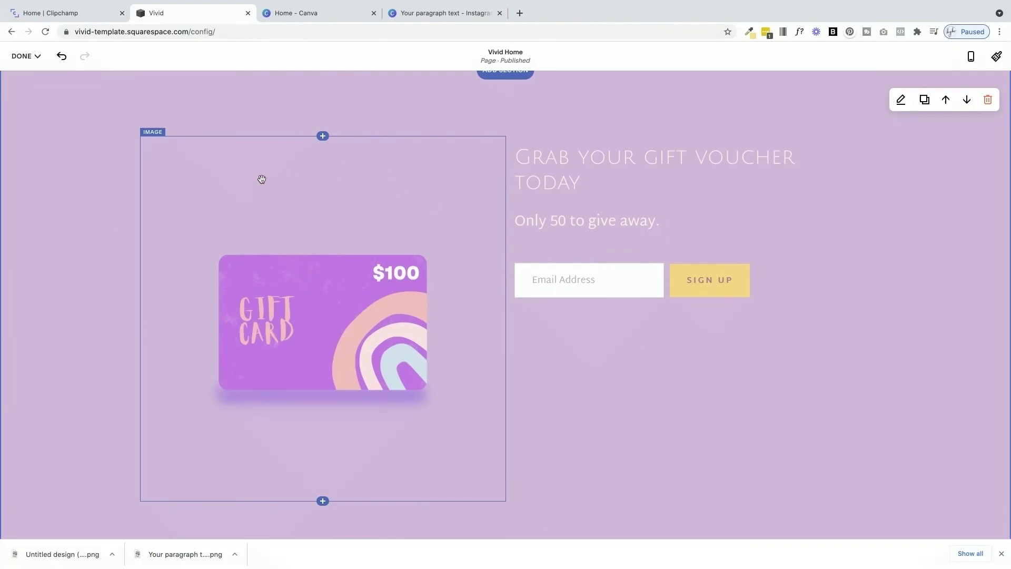
pyautogui.scroll(1, 219, 121)
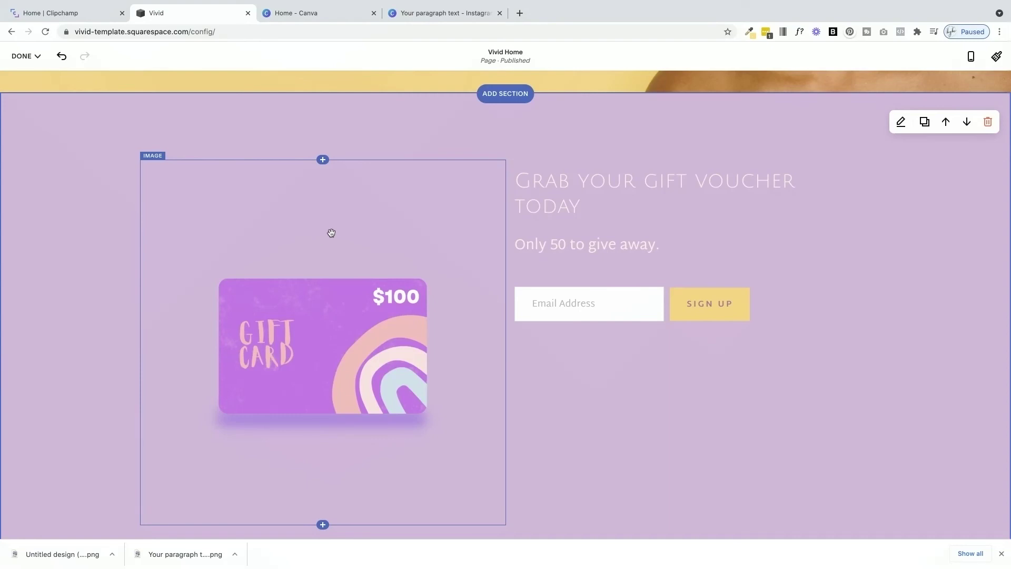
# Back in Canva, pull the gift card image's four corners outward to enlarge it.
pyautogui.click(425, 16)
pyautogui.moveTo(442, 209); pyautogui.dragTo(411, 184)
pyautogui.moveTo(734, 182); pyautogui.dragTo(775, 157)
pyautogui.moveTo(407, 413); pyautogui.dragTo(401, 416)
pyautogui.moveTo(775, 416); pyautogui.dragTo(777, 418)
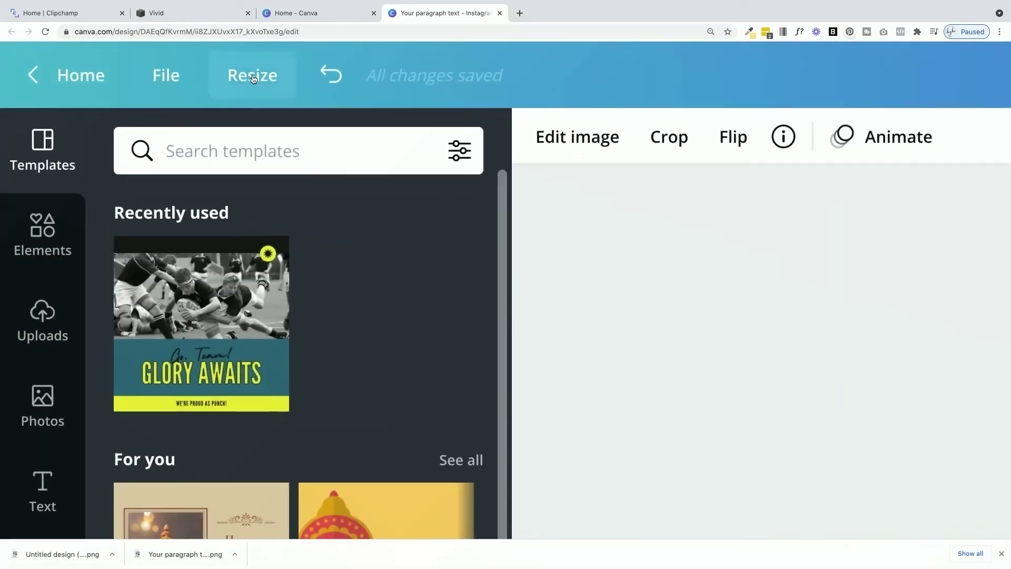
# Enter a custom design size of 500 px wide by 250 px high, correcting the swapped values.
pyautogui.click(253, 78)
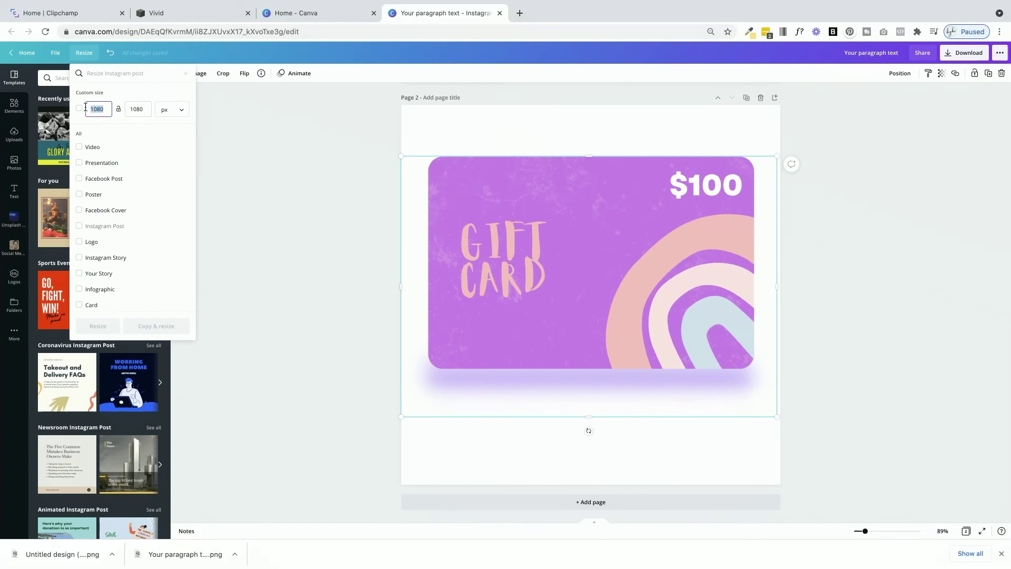
pyautogui.write('250')
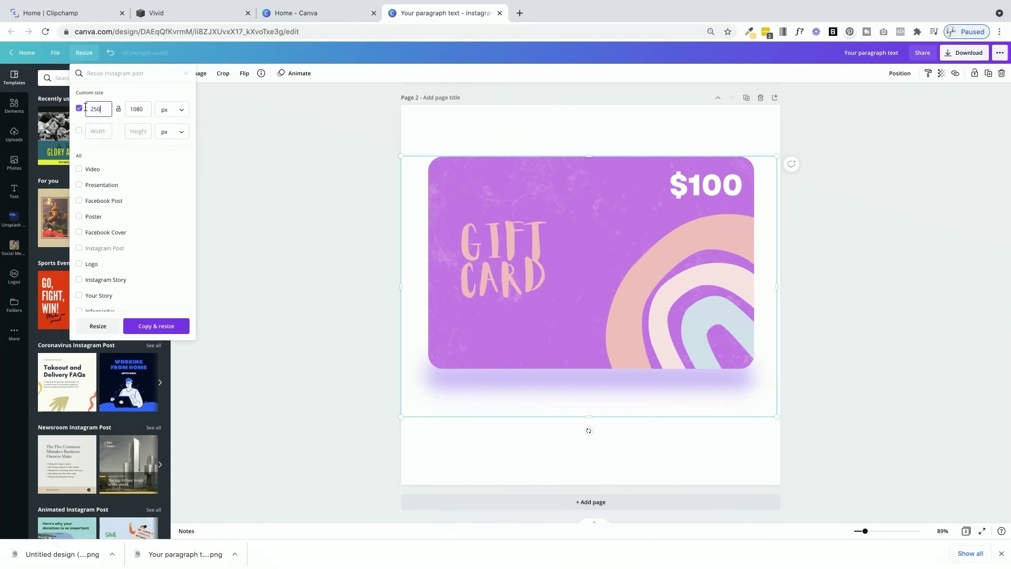
pyautogui.doubleClick(128, 109)
pyautogui.write('500')
pyautogui.click(102, 110)
pyautogui.press('BackSpace')
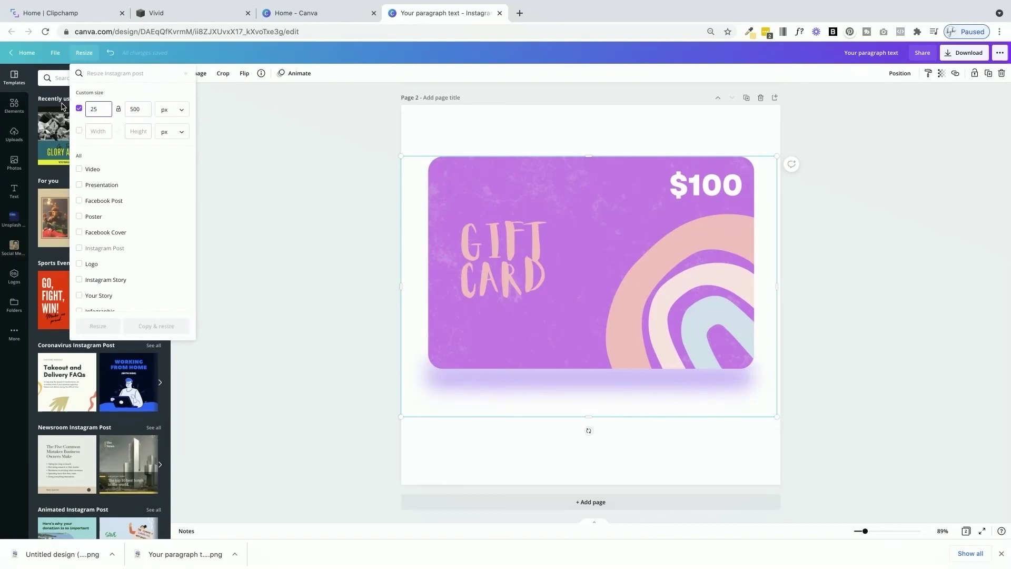
pyautogui.write('500')
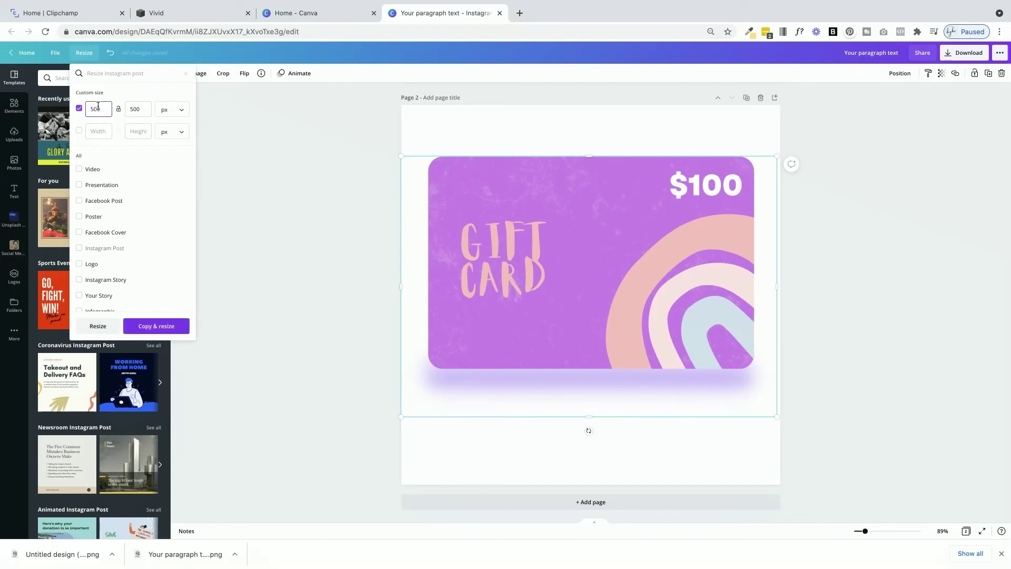
pyautogui.click(127, 105)
pyautogui.write('2')
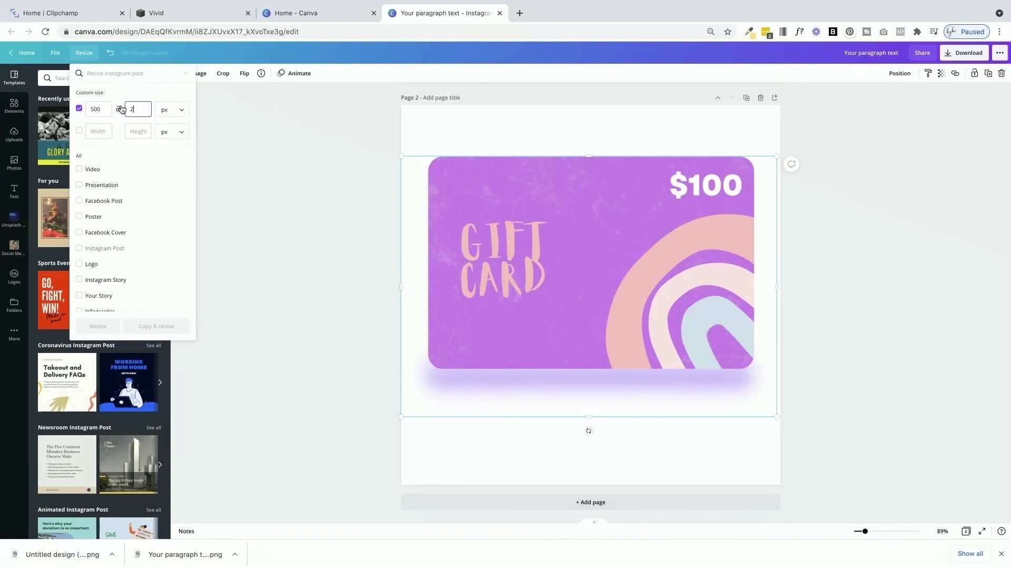
pyautogui.write('50')
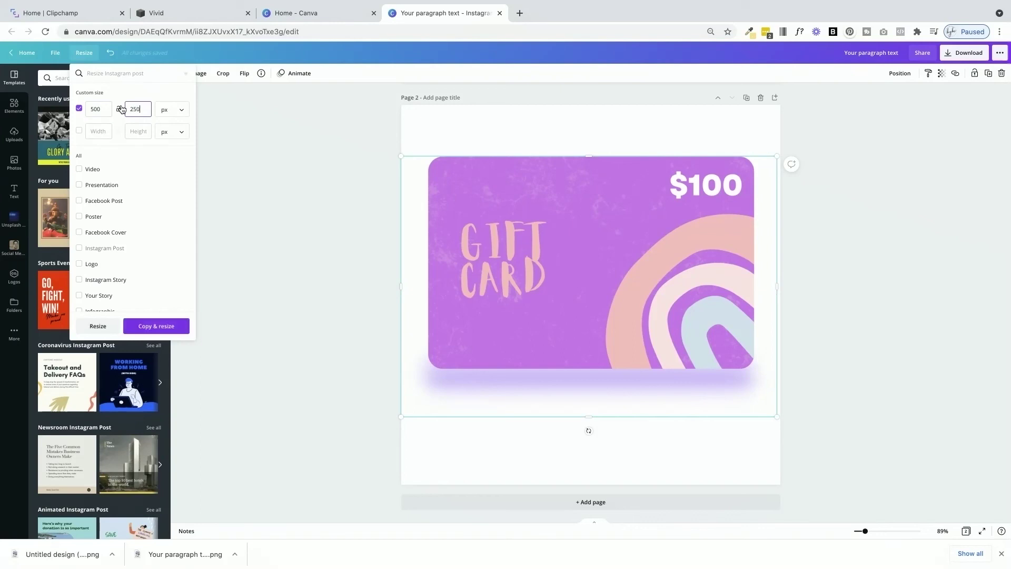
# Apply the 500 × 250 px size and start enlarging the gift card image.
pyautogui.click(97, 325)
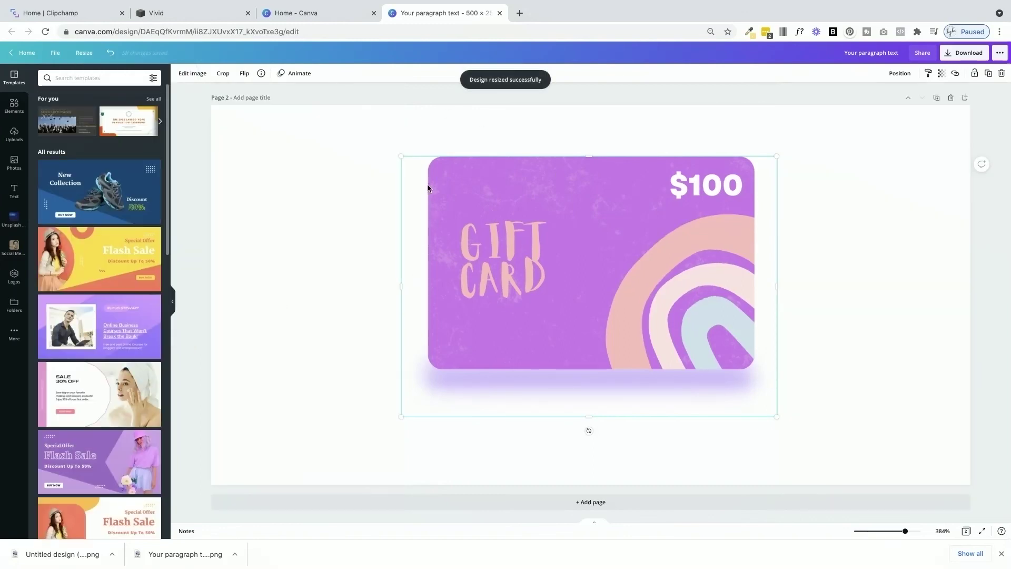
pyautogui.moveTo(399, 156); pyautogui.dragTo(260, 158)
pyautogui.moveTo(301, 414); pyautogui.dragTo(233, 485)
# Scale the gift card and centre it so it fills the page.
pyautogui.moveTo(612, 288); pyautogui.dragTo(586, 323)
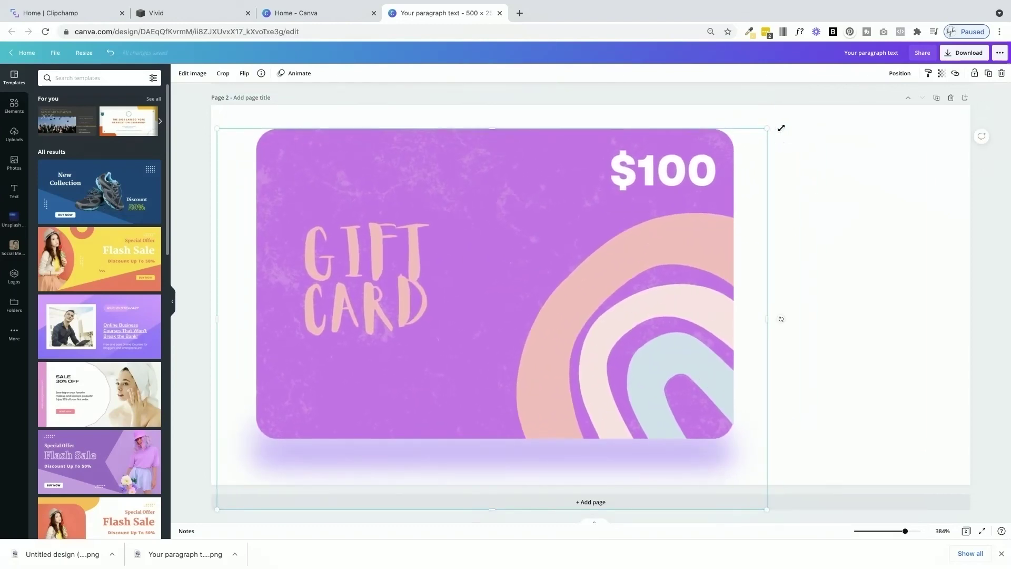
pyautogui.moveTo(781, 128); pyautogui.dragTo(809, 108)
pyautogui.moveTo(629, 205); pyautogui.dragTo(664, 198)
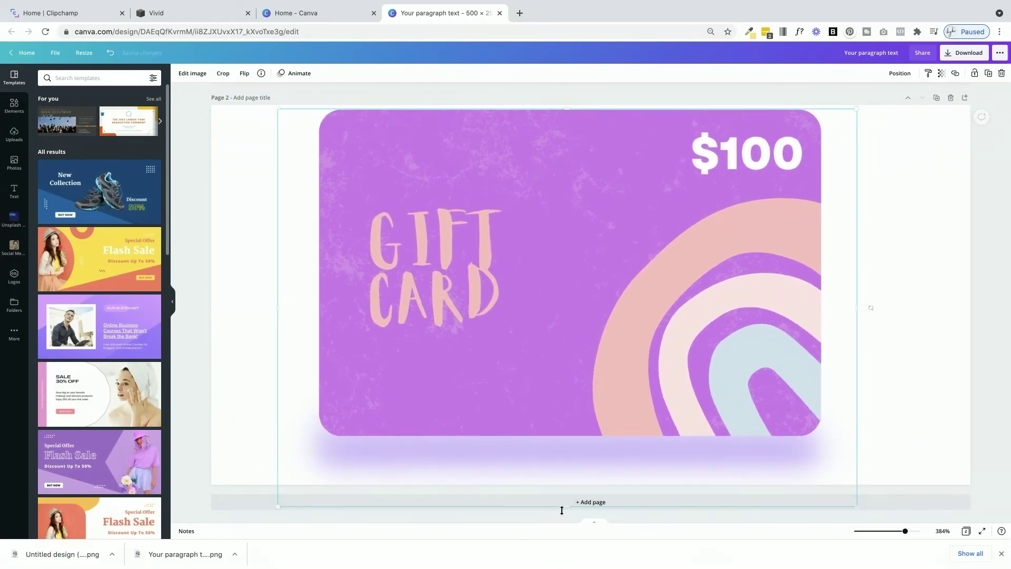
pyautogui.moveTo(856, 510); pyautogui.dragTo(833, 489)
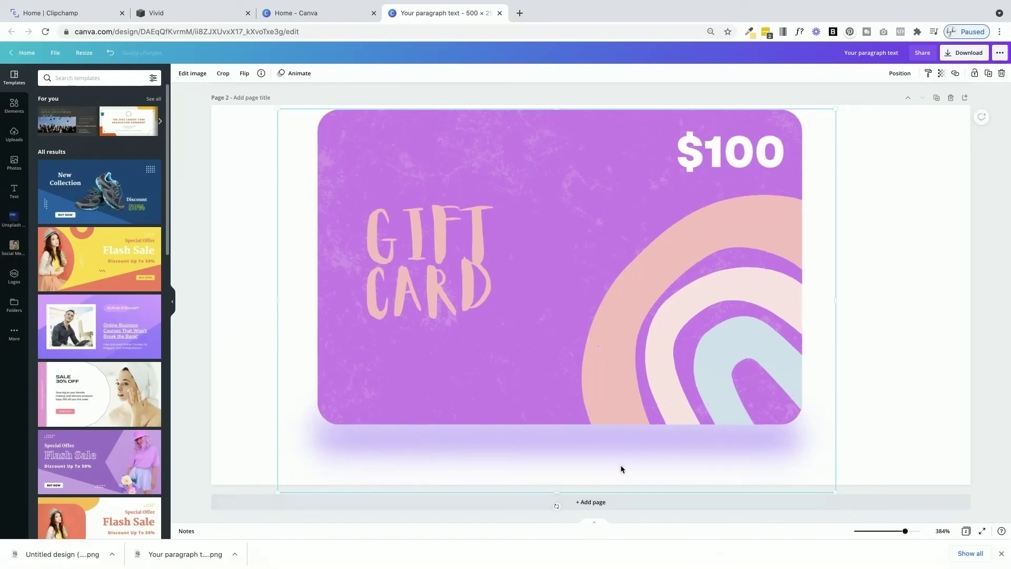
pyautogui.moveTo(537, 280); pyautogui.dragTo(571, 289)
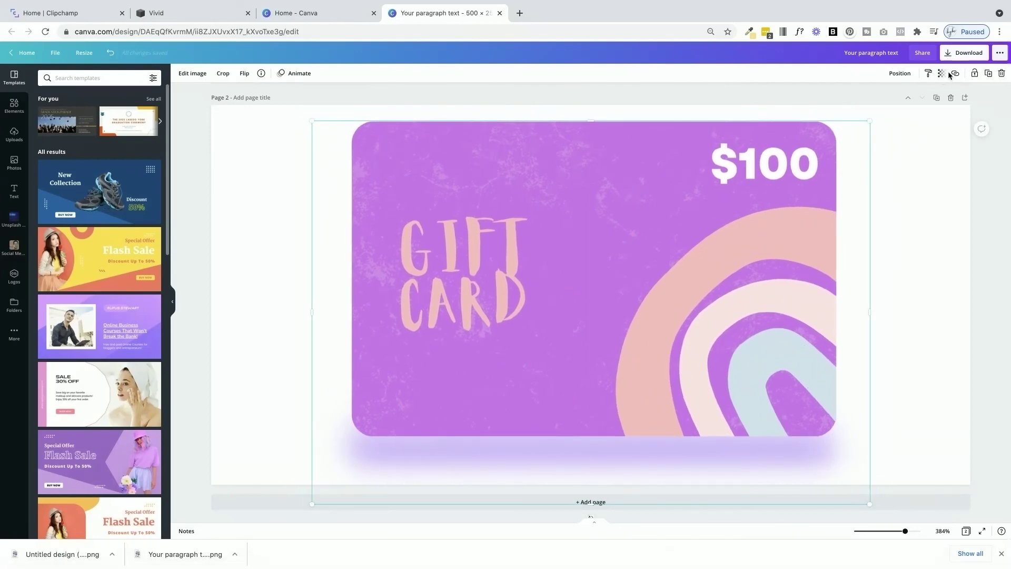
# Try a light blue-grey page background, then set it back to white.
pyautogui.click(939, 142)
pyautogui.click(179, 73)
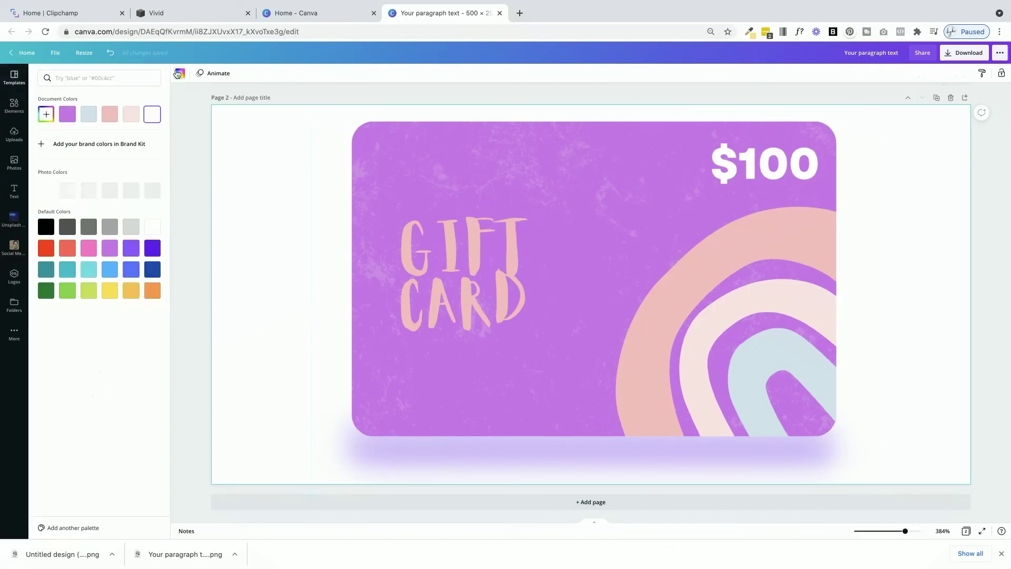
pyautogui.click(87, 115)
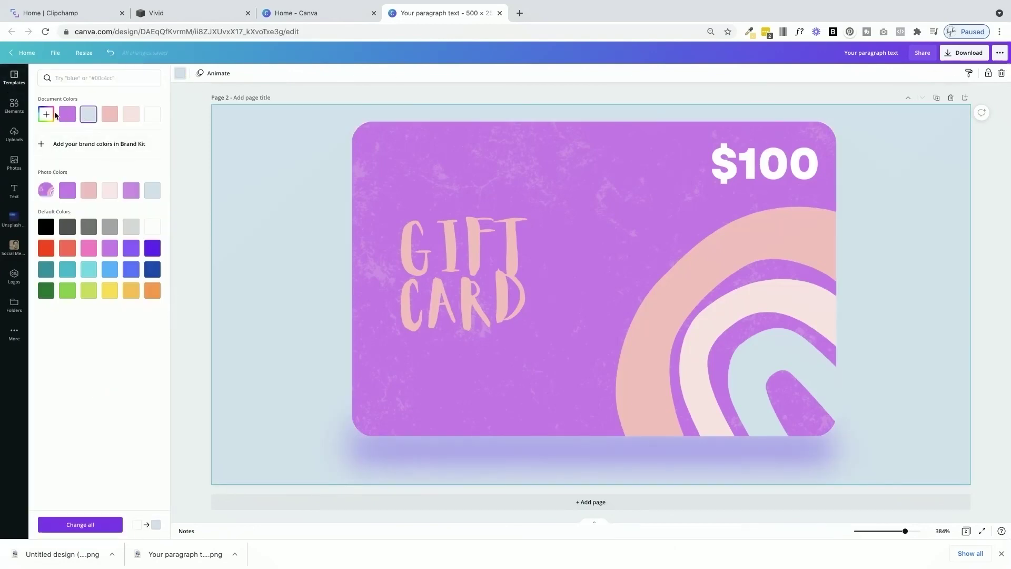
pyautogui.click(152, 114)
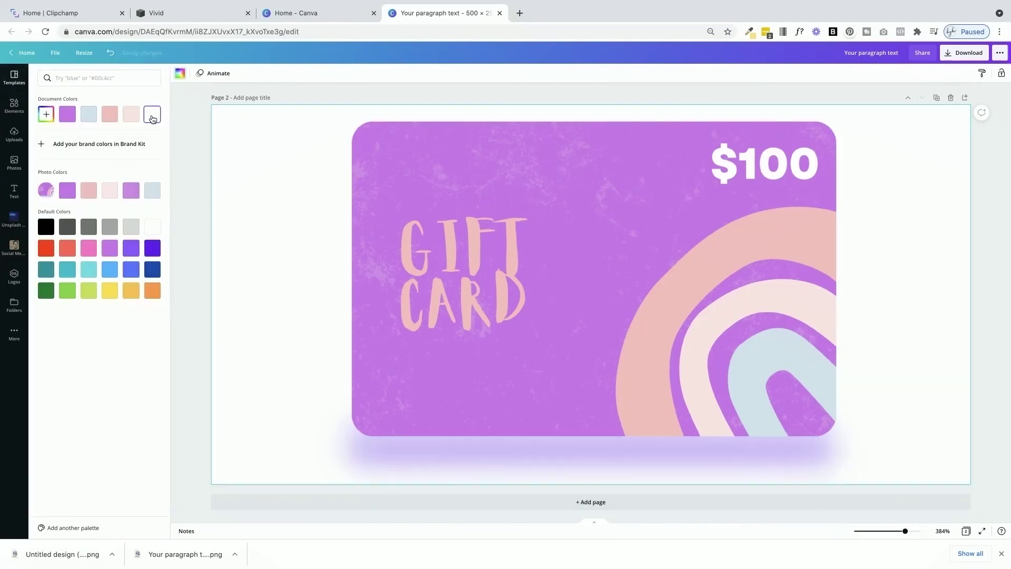
# Download Page 2 only as a transparent-background PNG at 2.5× size (1250 × 625 px).
pyautogui.click(973, 51)
pyautogui.click(882, 152)
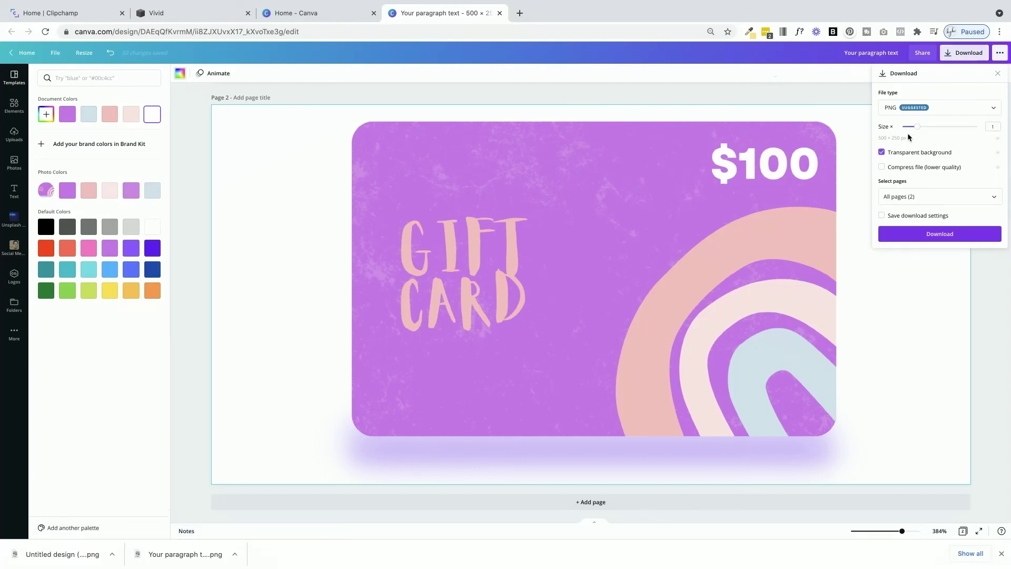
pyautogui.moveTo(917, 127); pyautogui.dragTo(955, 128)
pyautogui.click(992, 197)
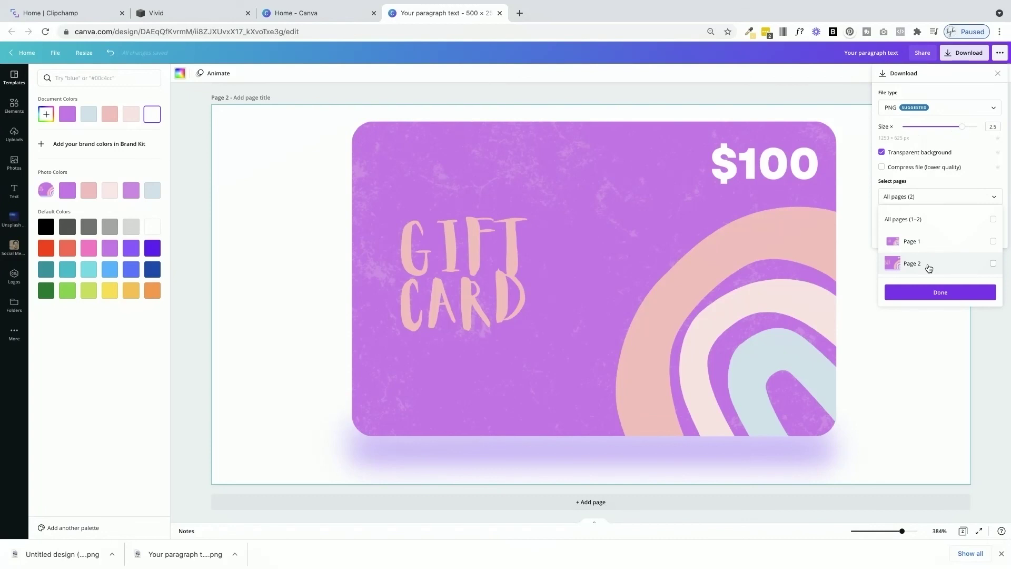
pyautogui.click(929, 264)
pyautogui.click(925, 293)
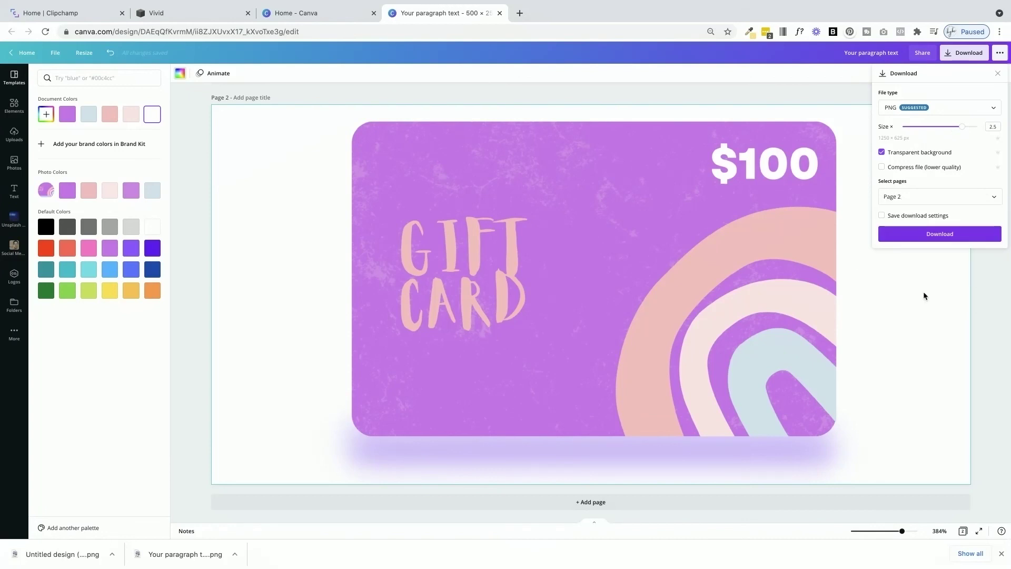
pyautogui.click(921, 236)
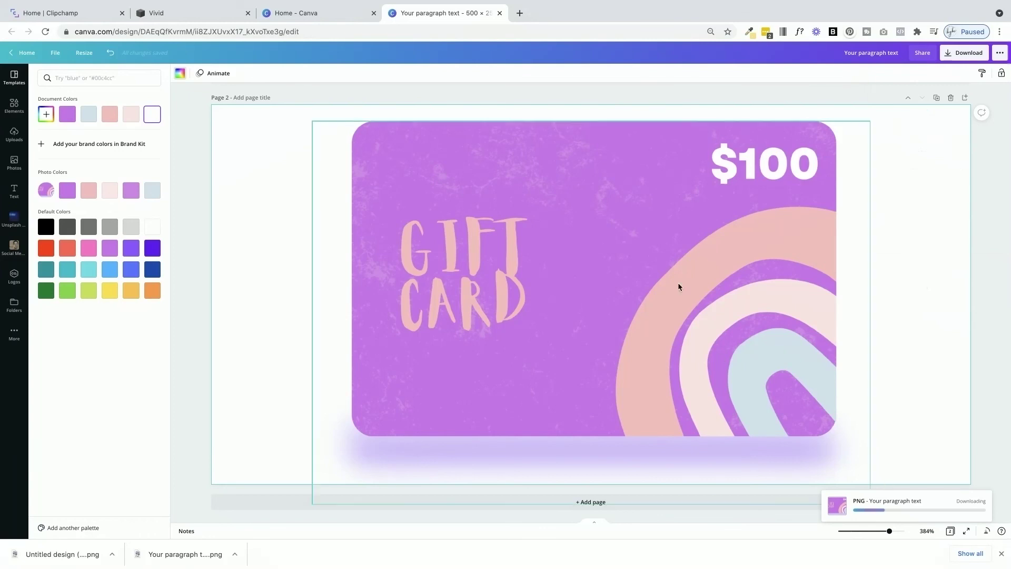
# Remove the old gift card from the signup image block and upload Your paragraph text (3).png.
pyautogui.click(216, 14)
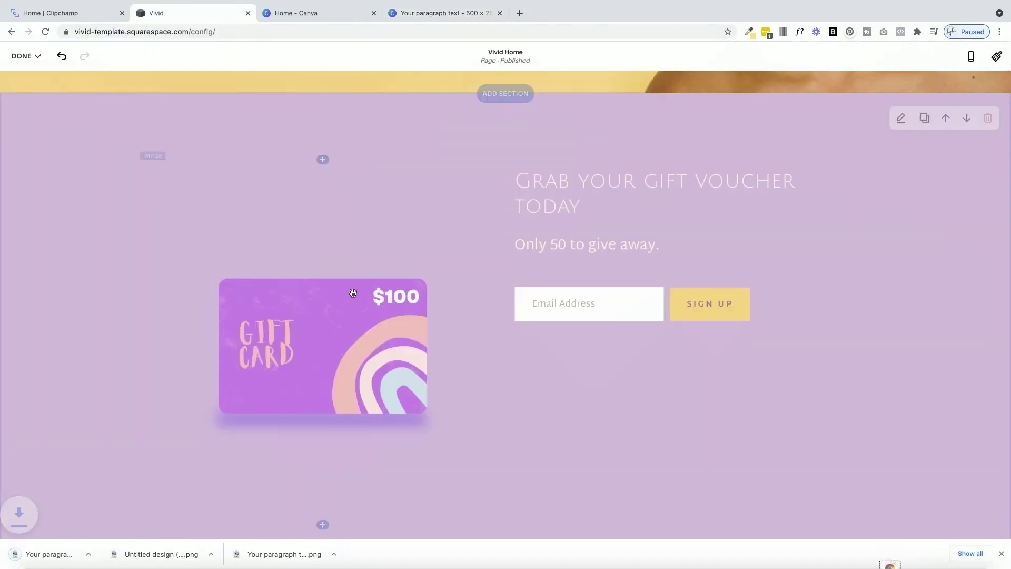
pyautogui.click(269, 174)
pyautogui.click(188, 145)
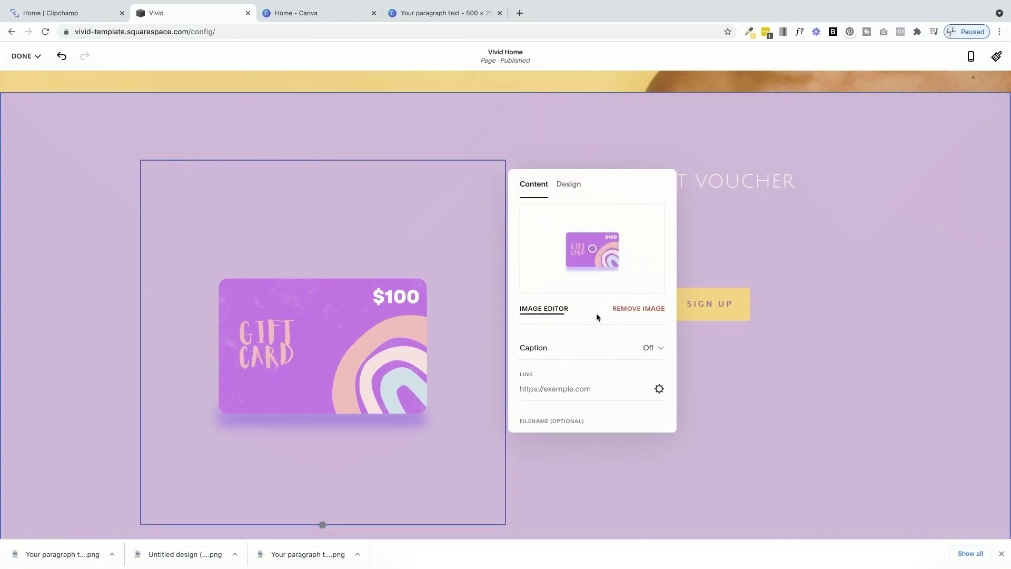
pyautogui.click(640, 312)
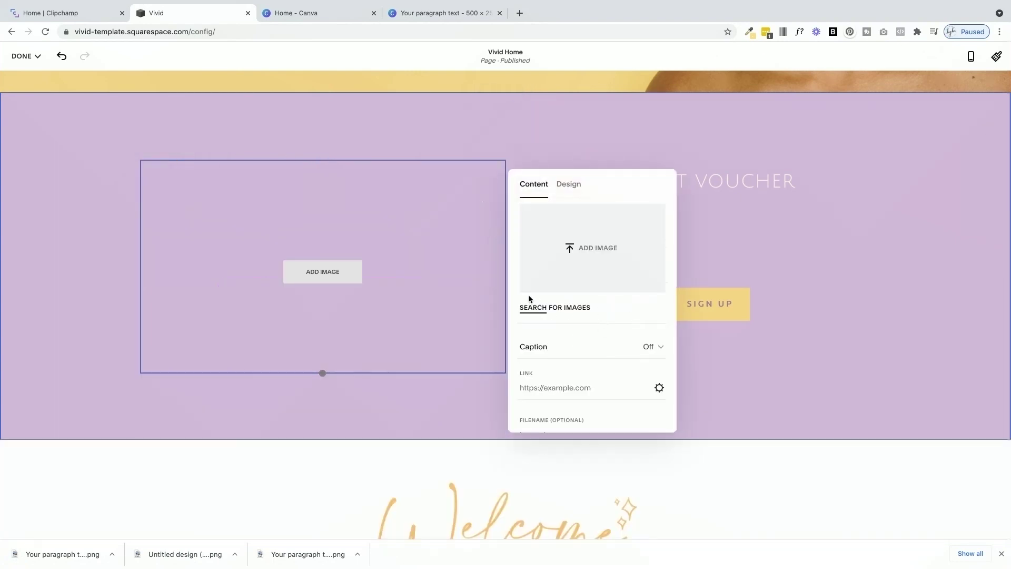
pyautogui.click(595, 253)
pyautogui.click(343, 41)
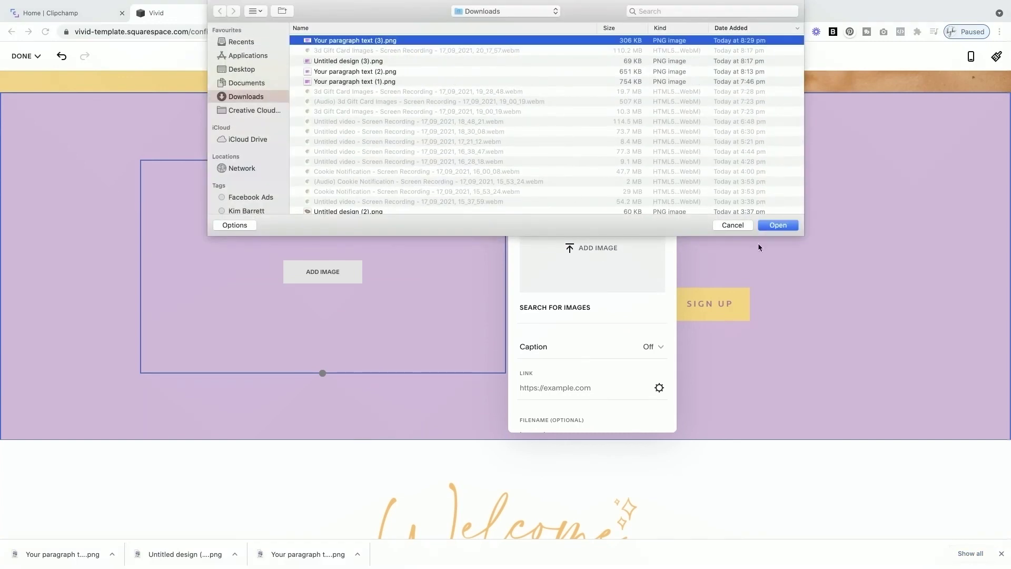
pyautogui.click(778, 225)
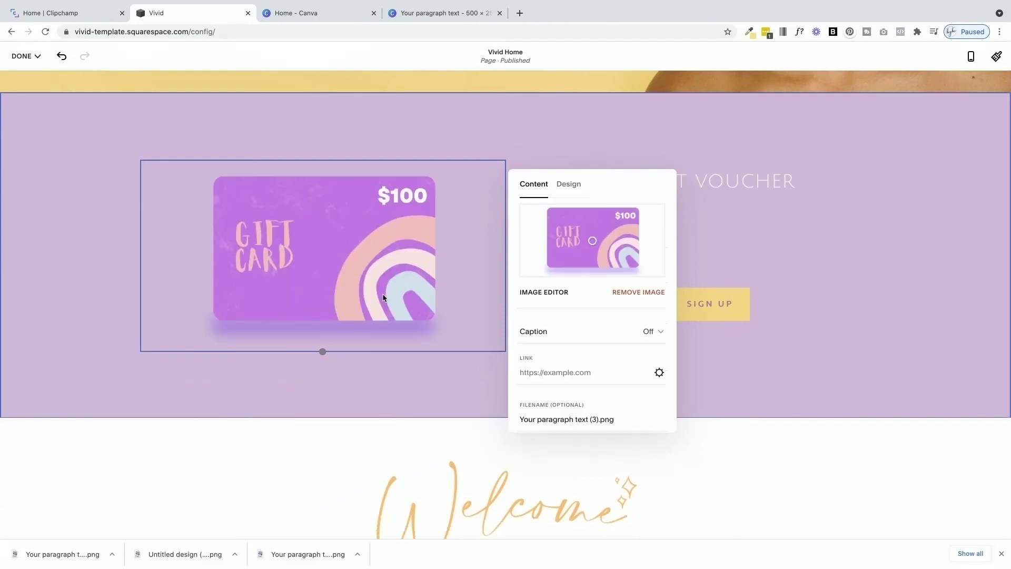
# Close the image settings, try Large section height, then return the signup section to Medium.
pyautogui.click(492, 117)
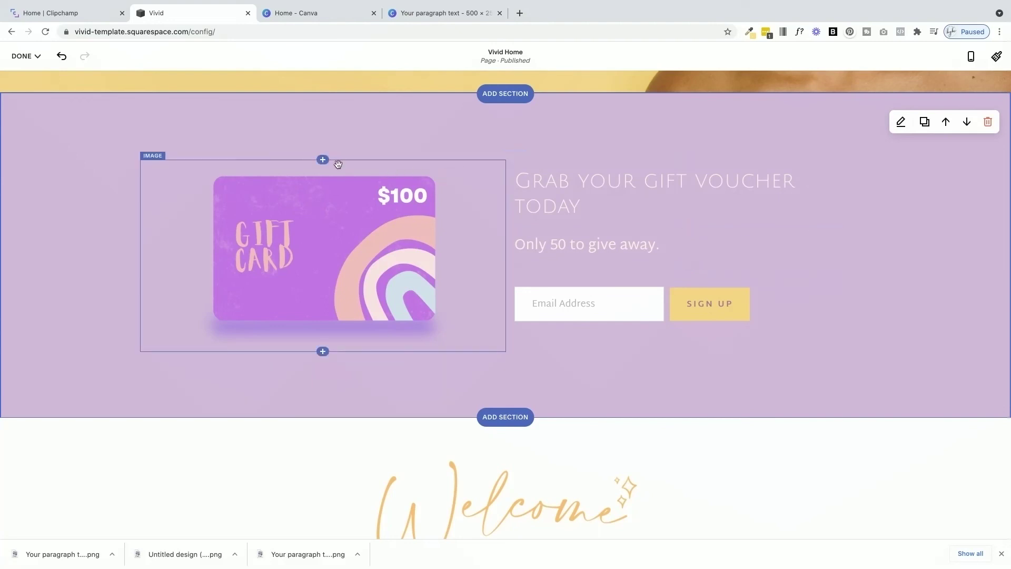
pyautogui.click(900, 122)
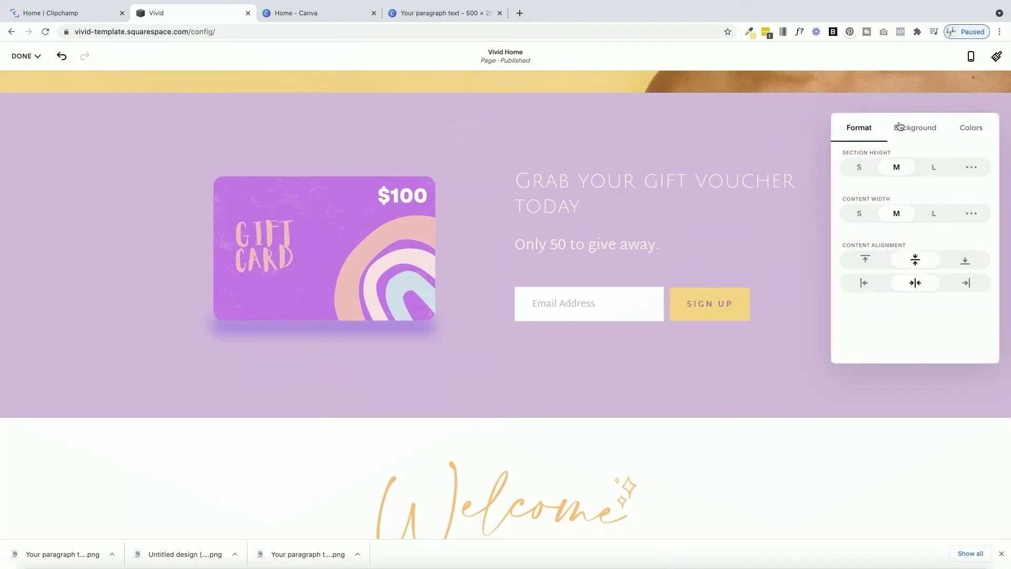
pyautogui.click(934, 167)
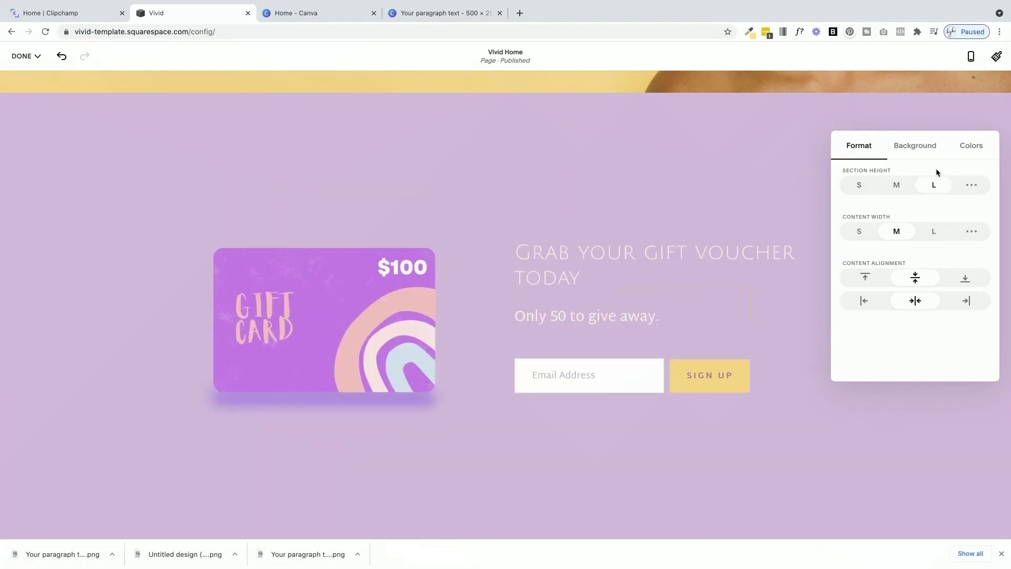
pyautogui.click(901, 183)
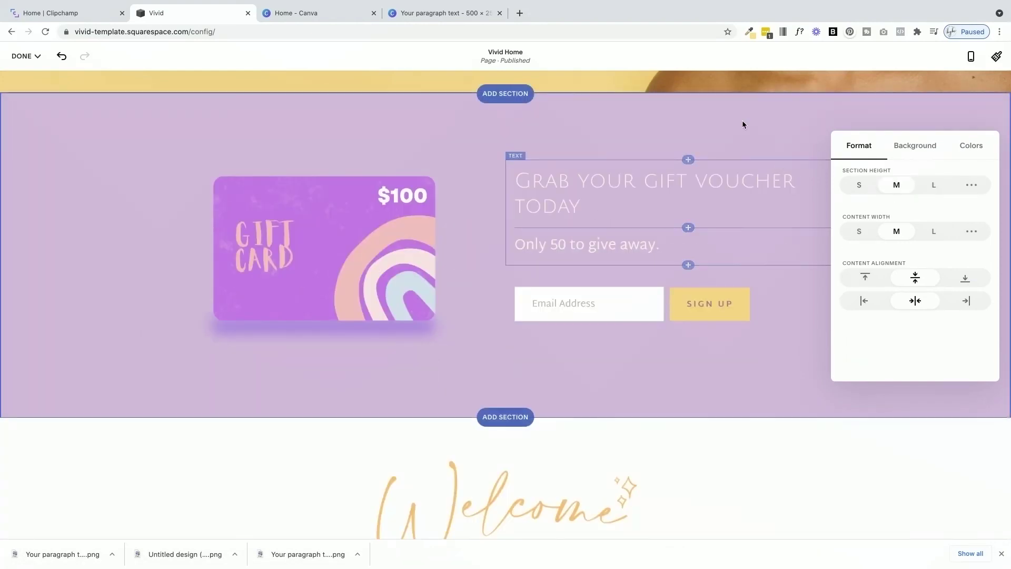
pyautogui.click(878, 110)
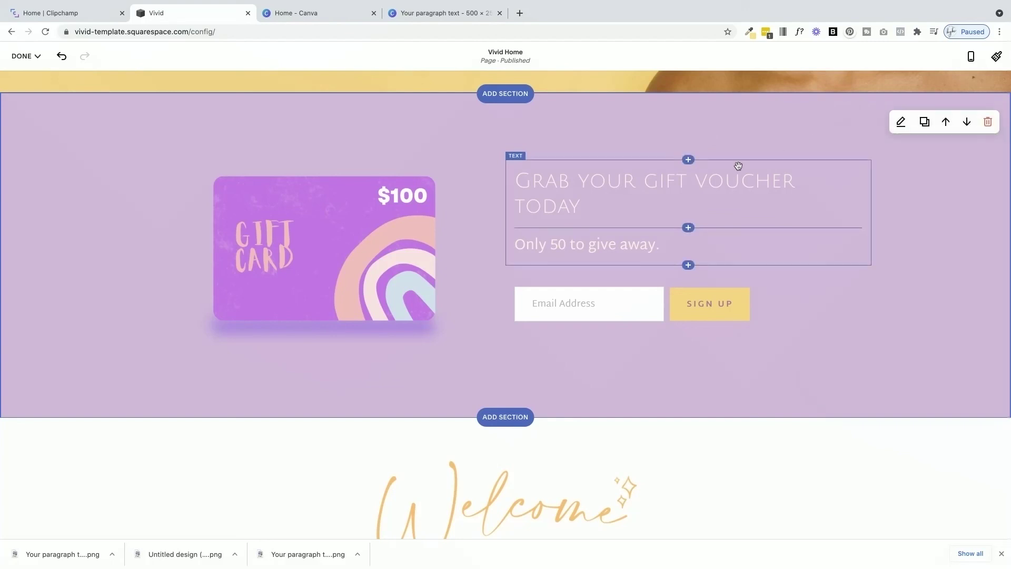
pyautogui.scroll(2, 737, 167)
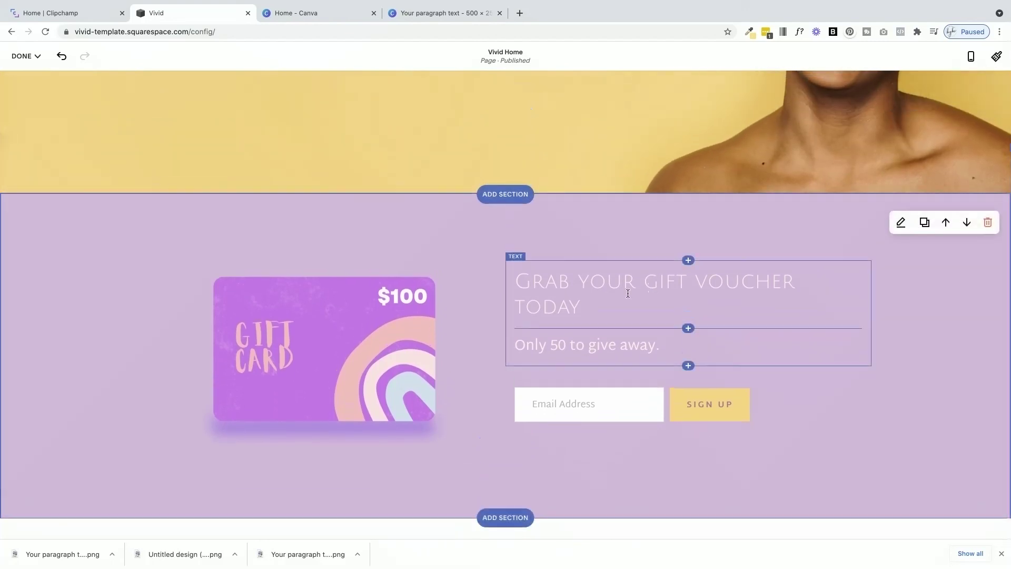